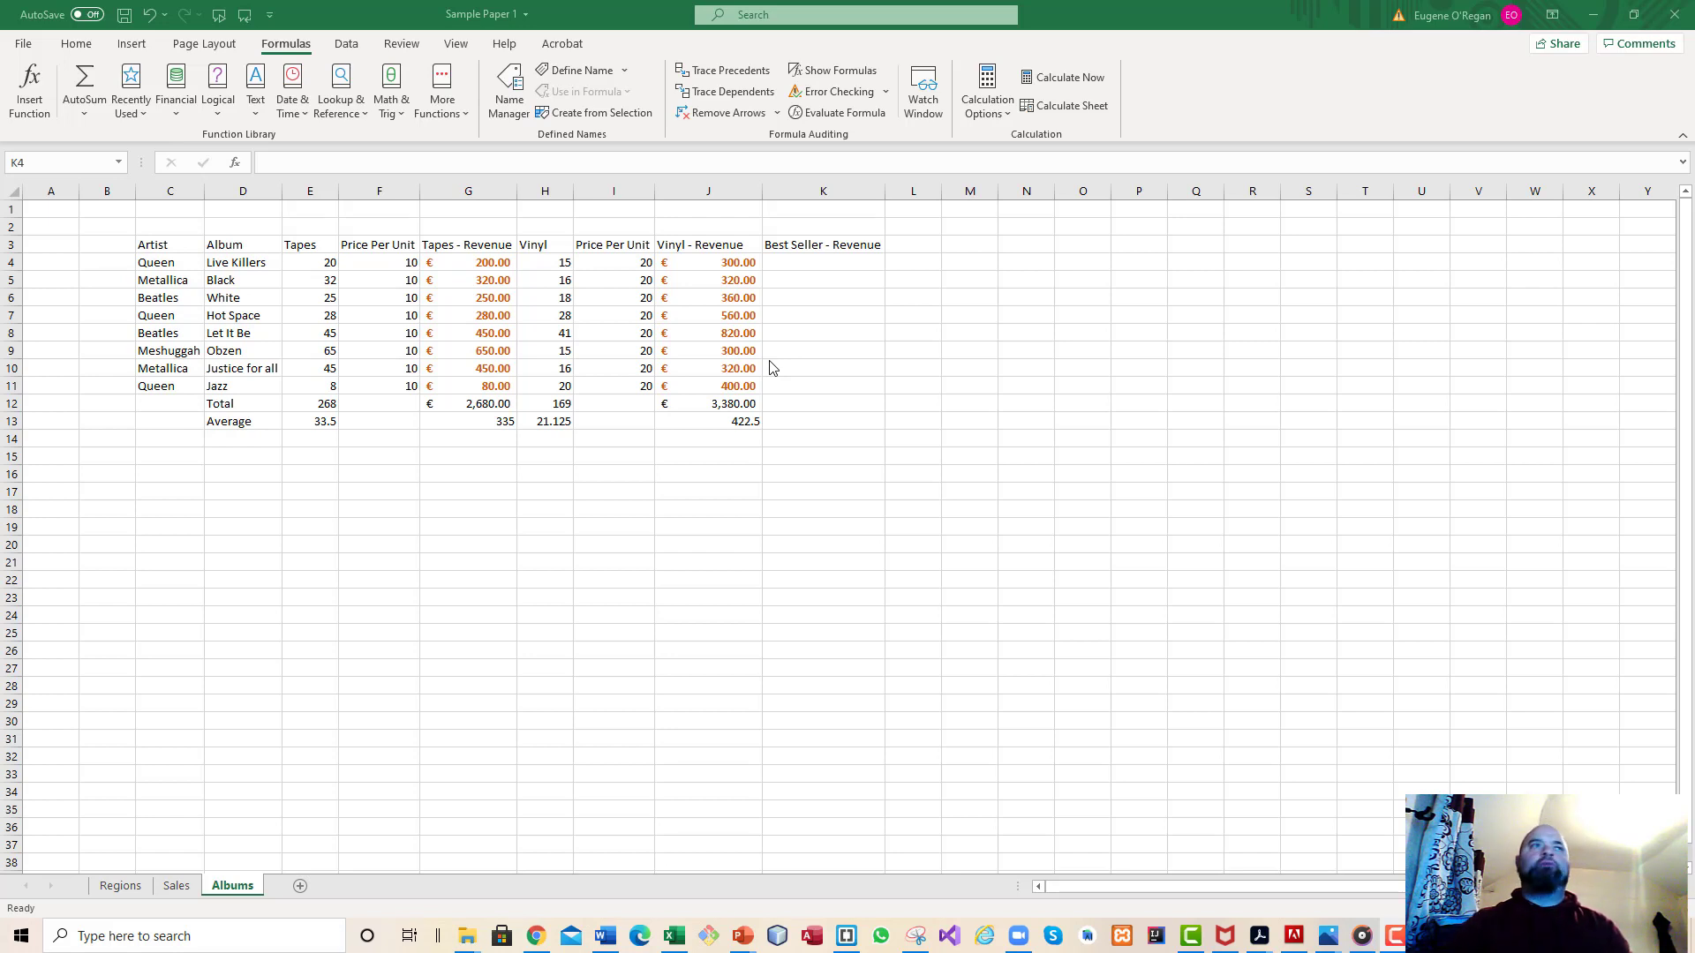
# - Insert the IF function into the first Best Seller - Revenue cell, K4
pyautogui.click(836, 263)
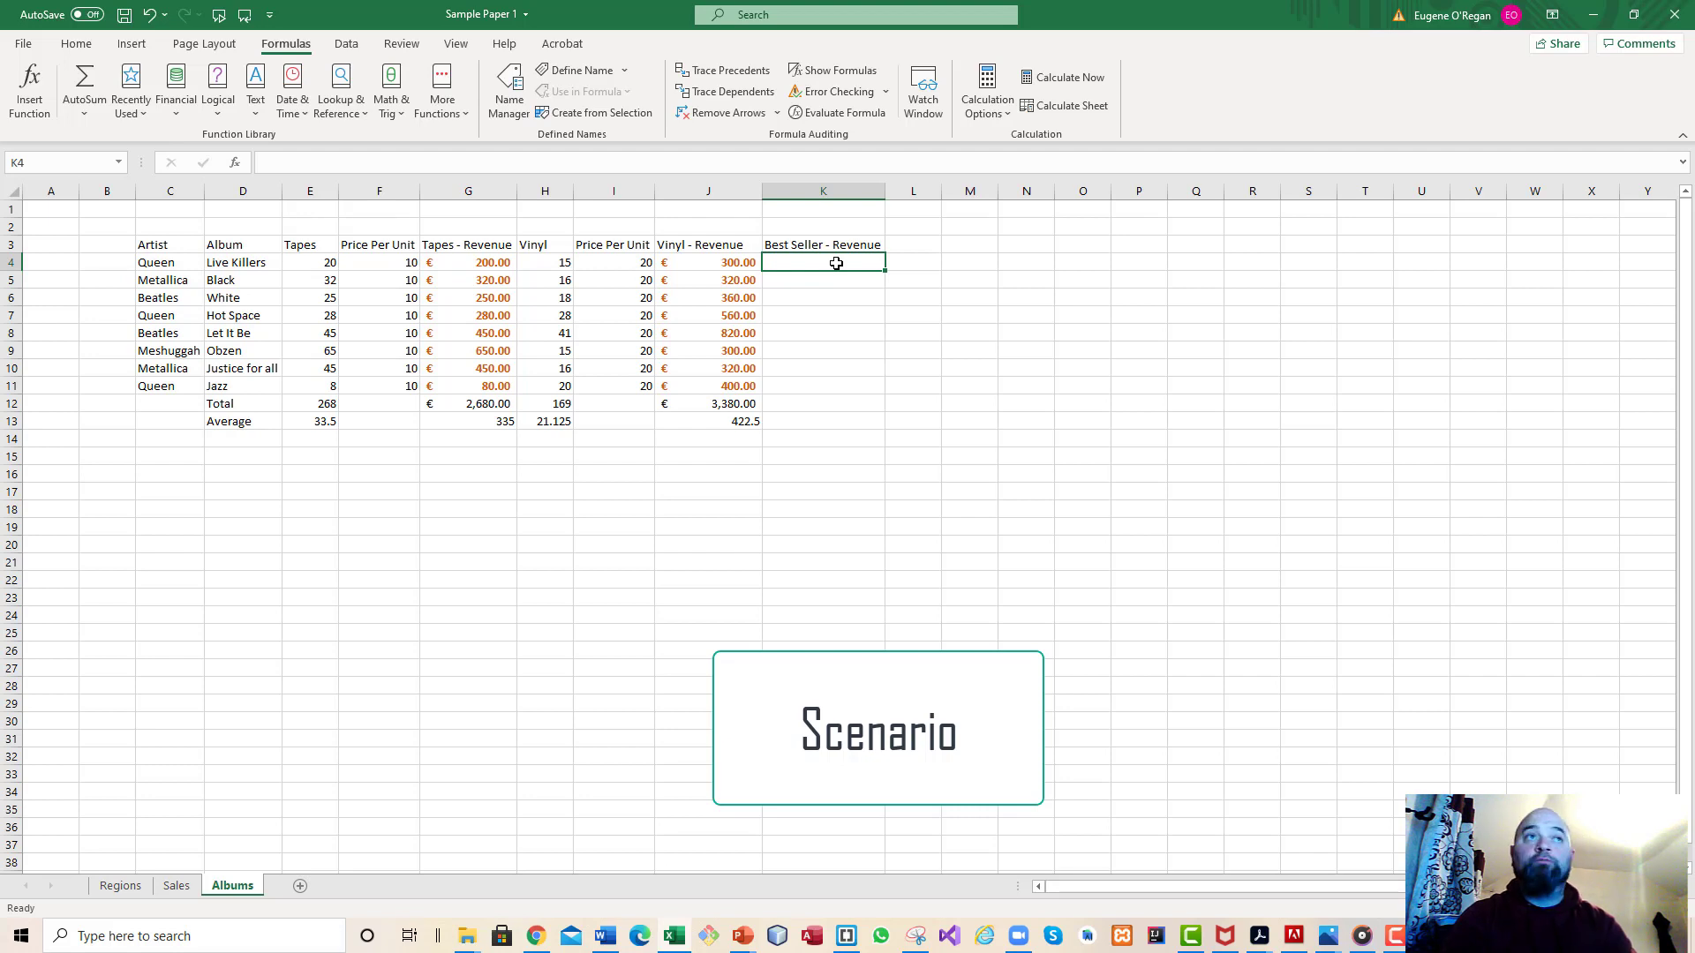
pyautogui.click(491, 260)
pyautogui.click(724, 264)
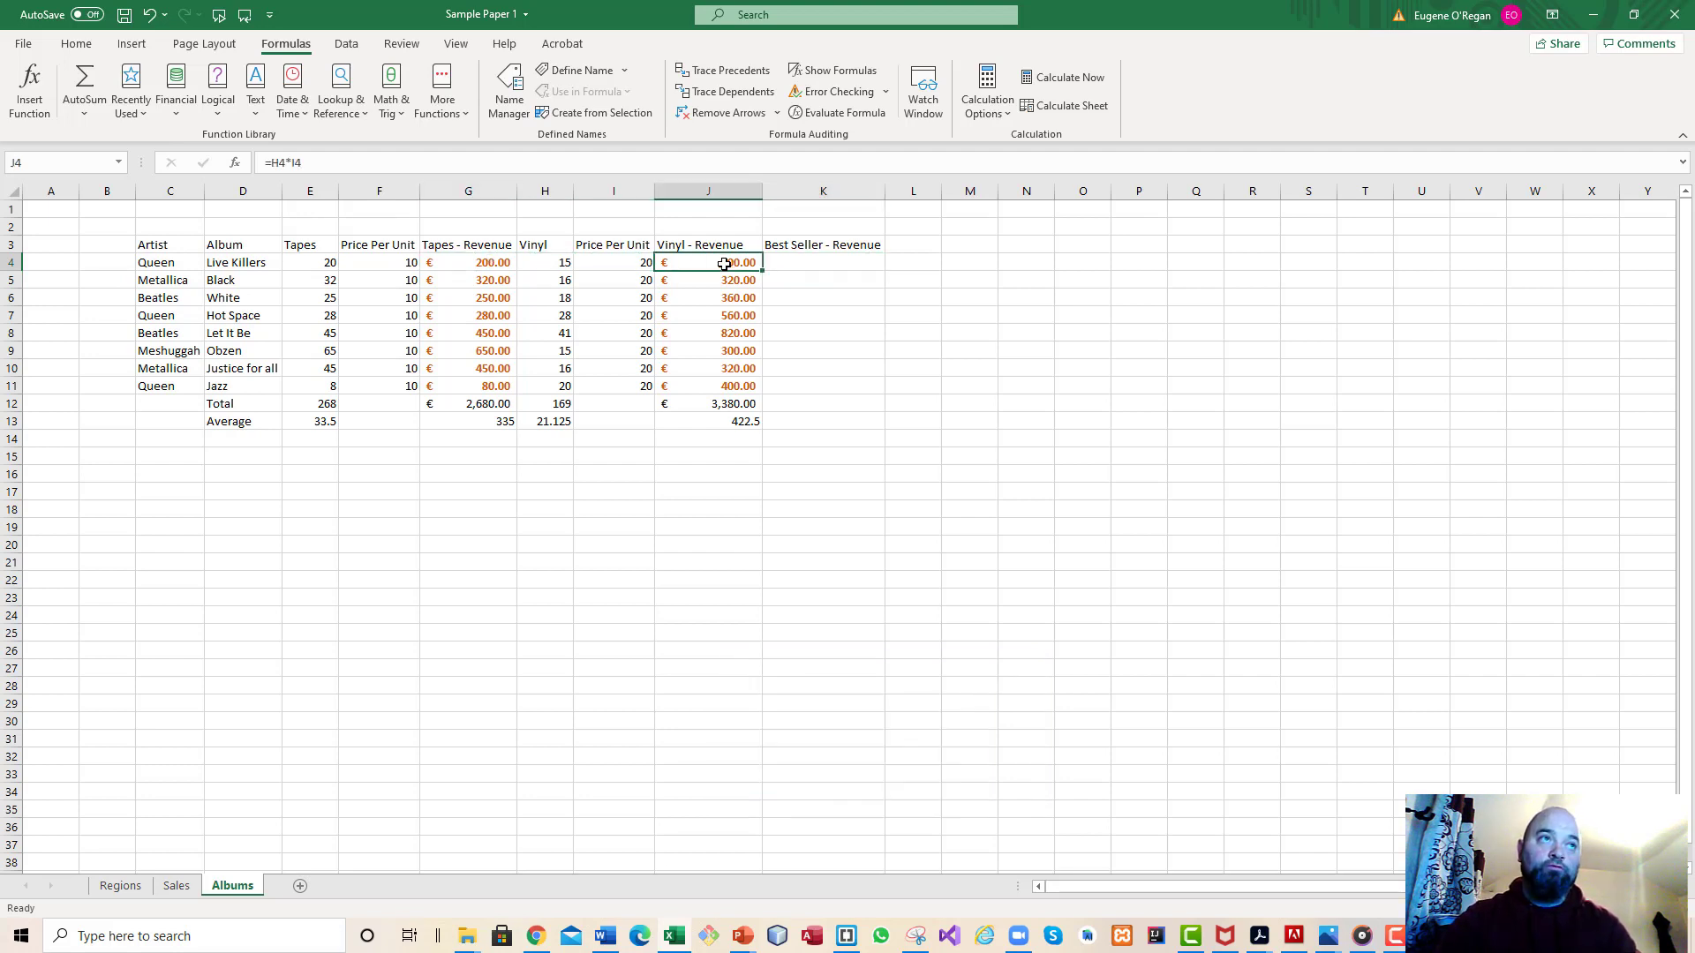
pyautogui.click(840, 267)
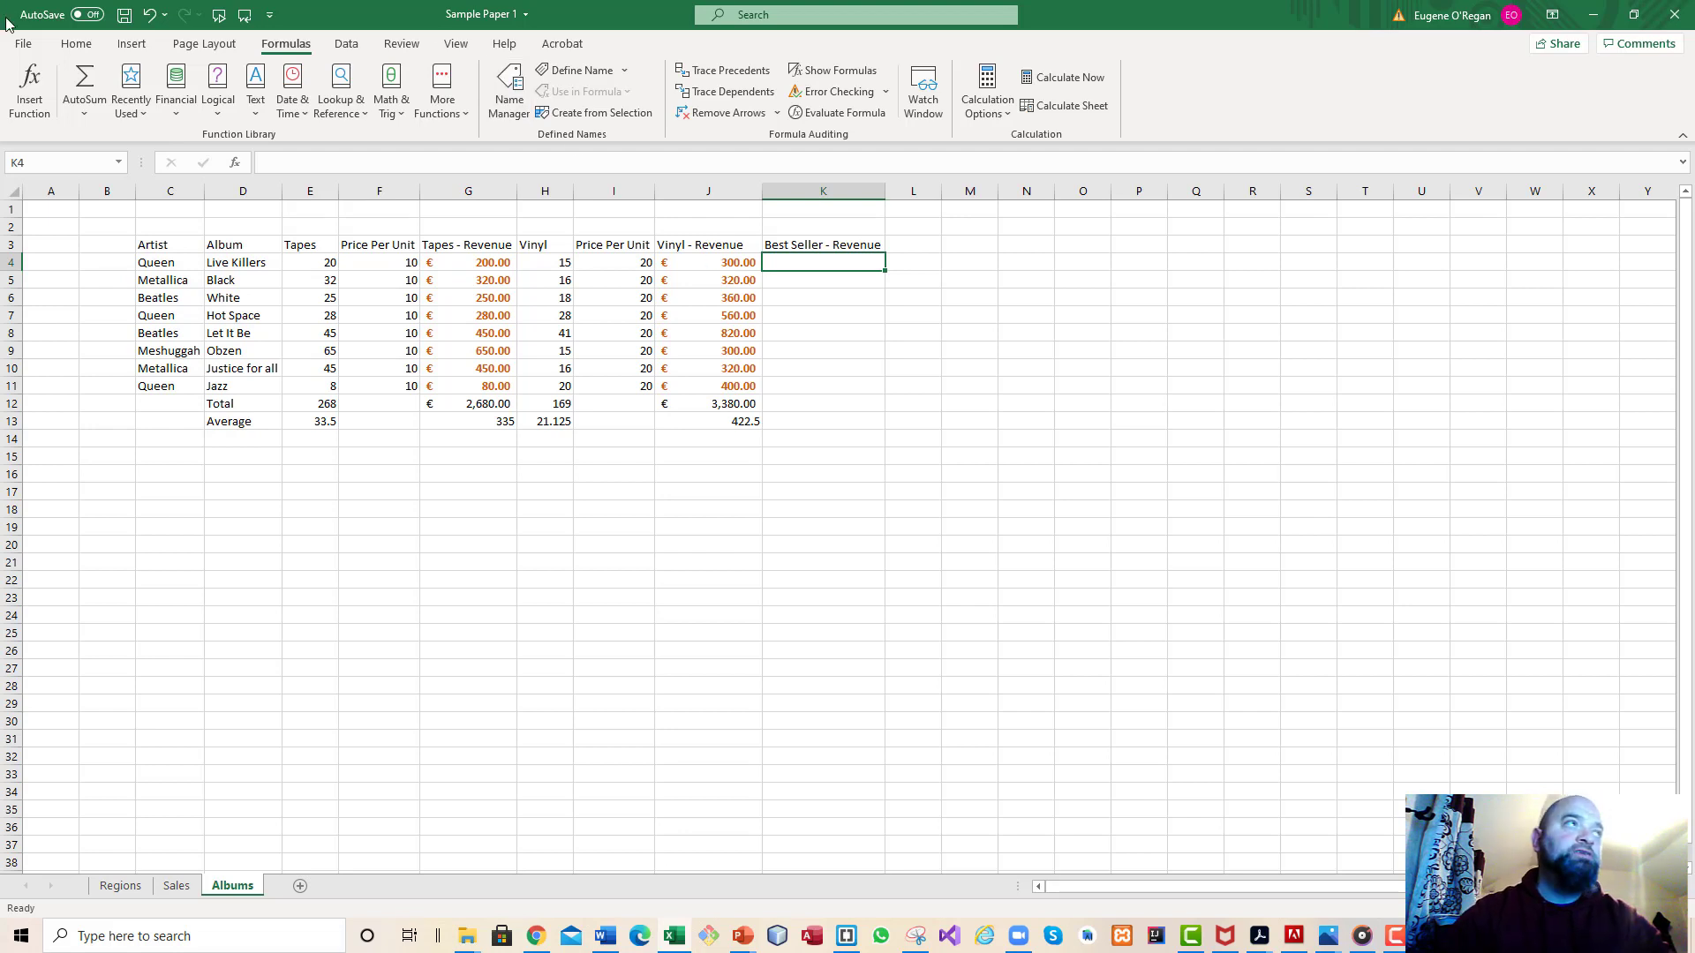
pyautogui.click(35, 97)
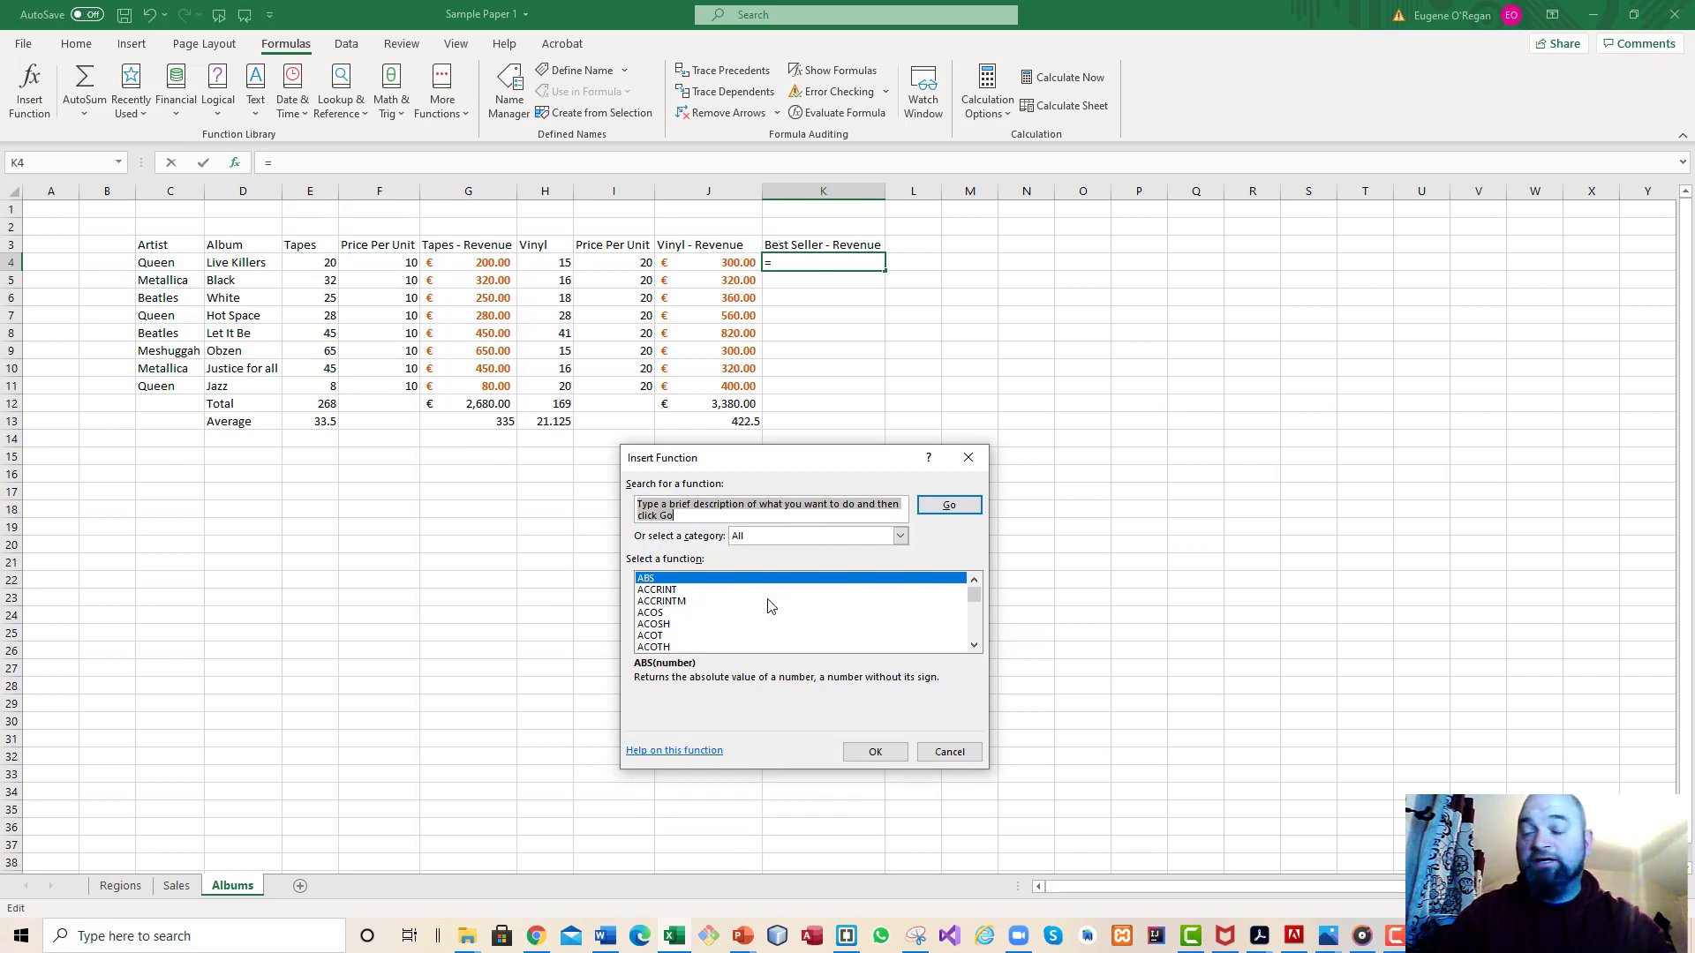
pyautogui.write('i')
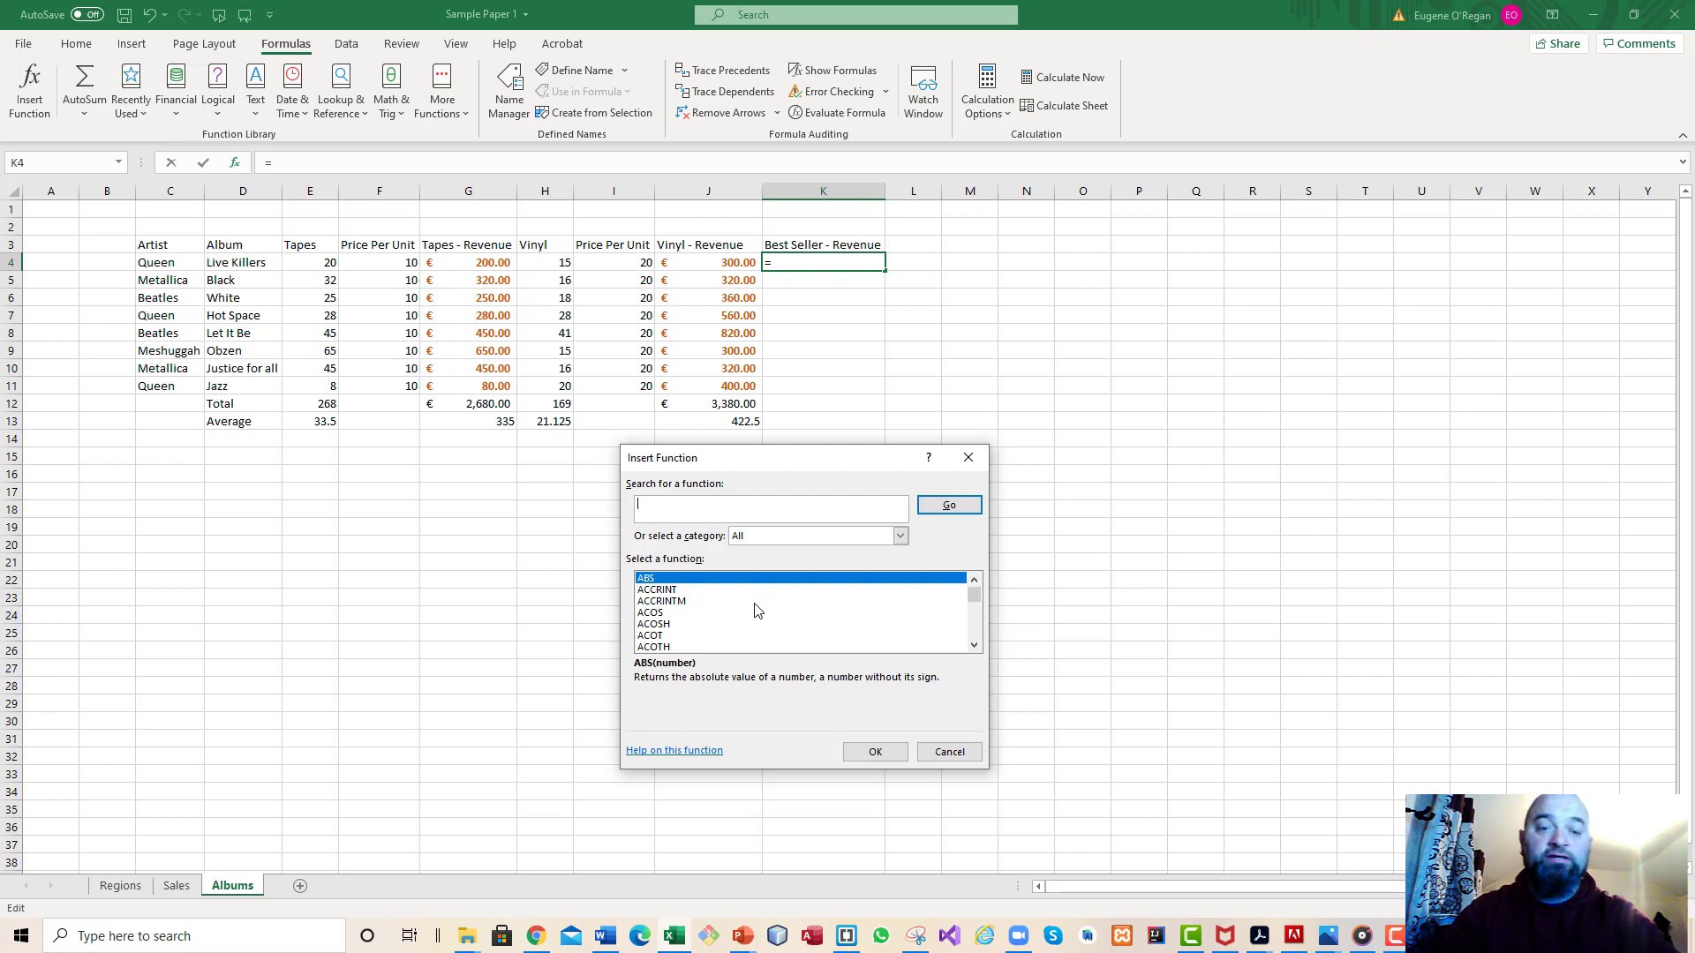
pyautogui.click(756, 602)
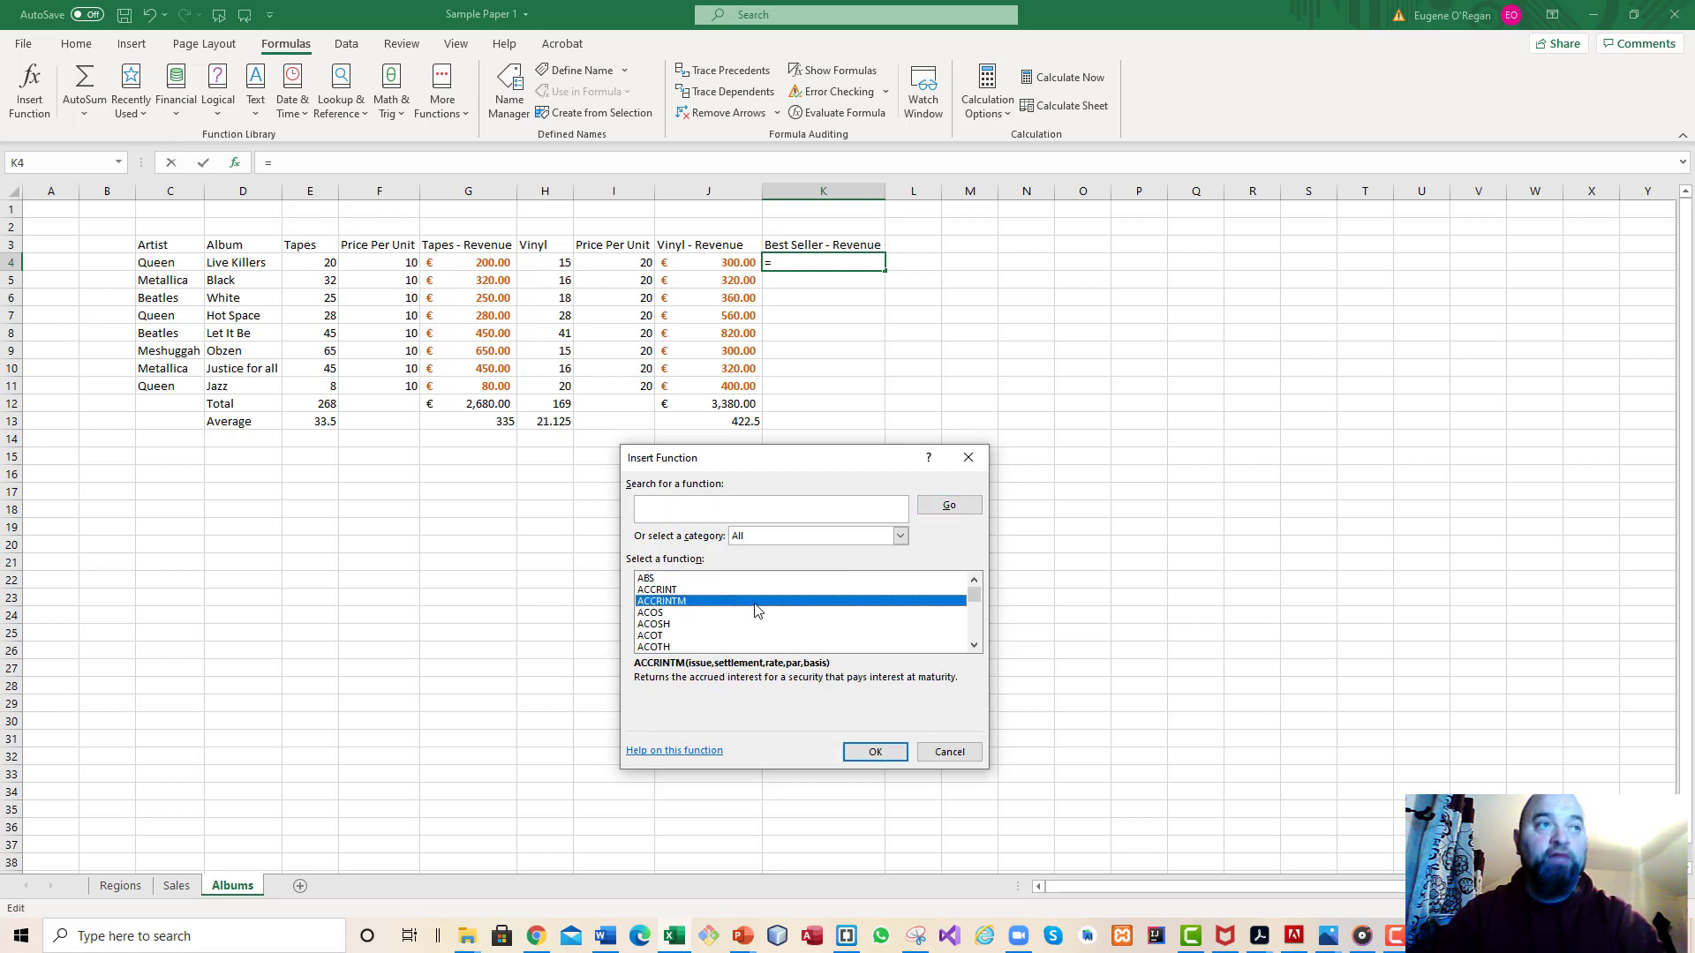
pyautogui.click(713, 625)
pyautogui.click(699, 591)
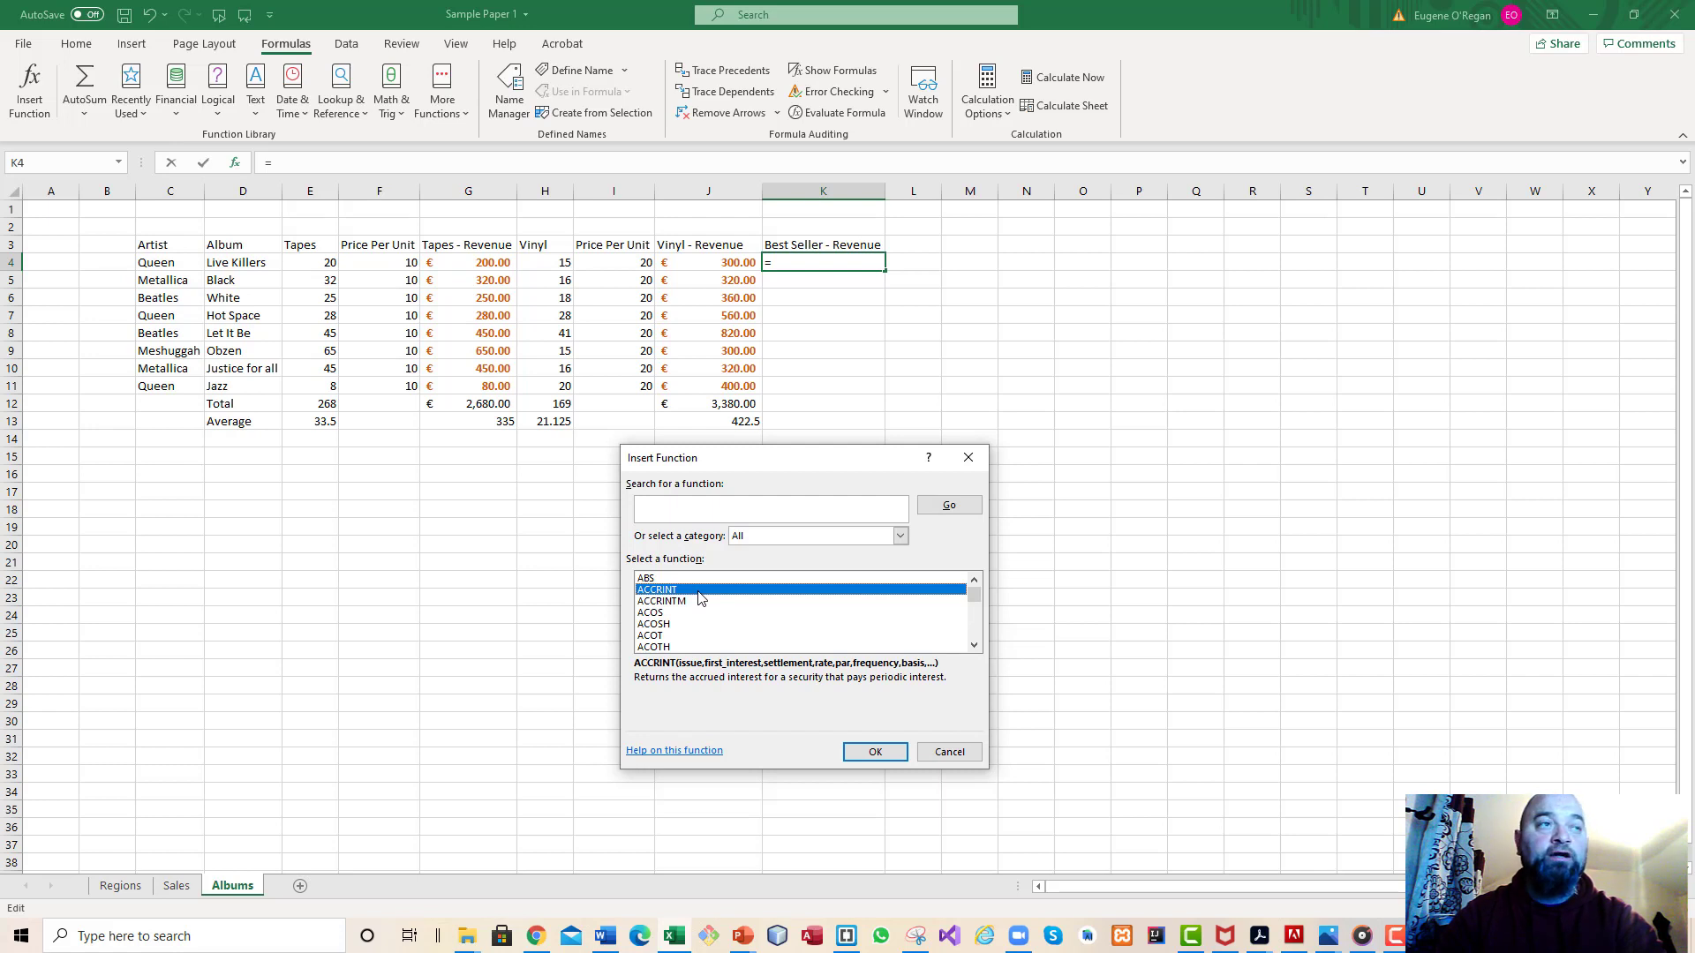
pyautogui.press('i')
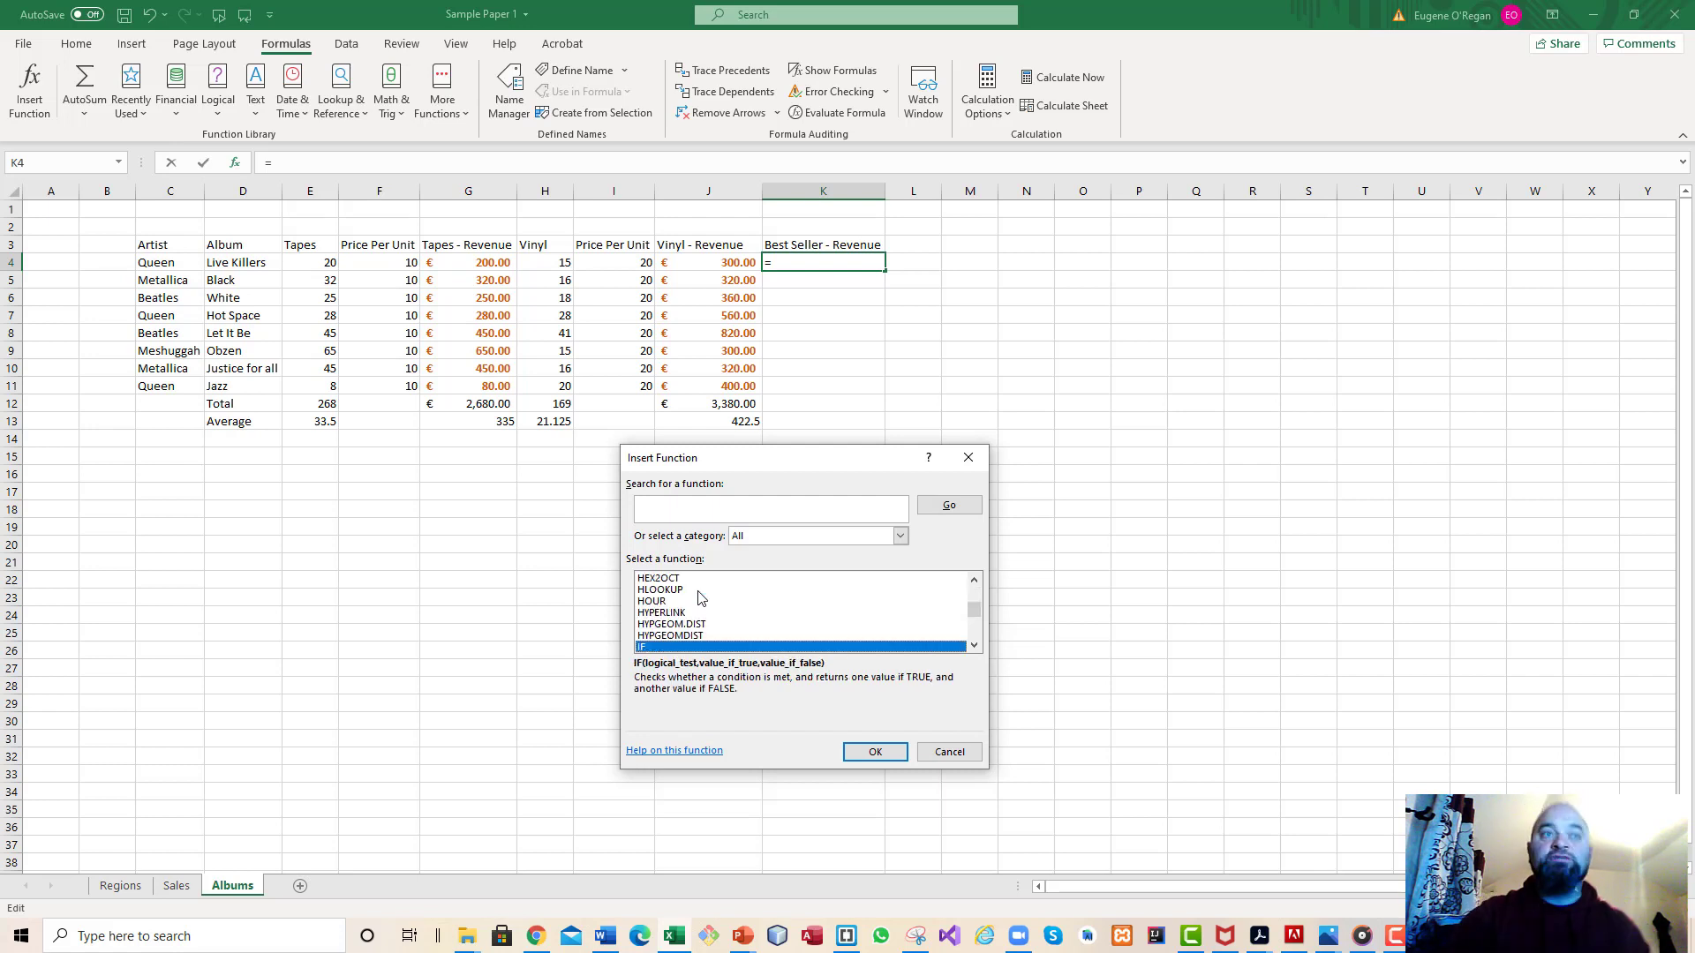
pyautogui.click(975, 647)
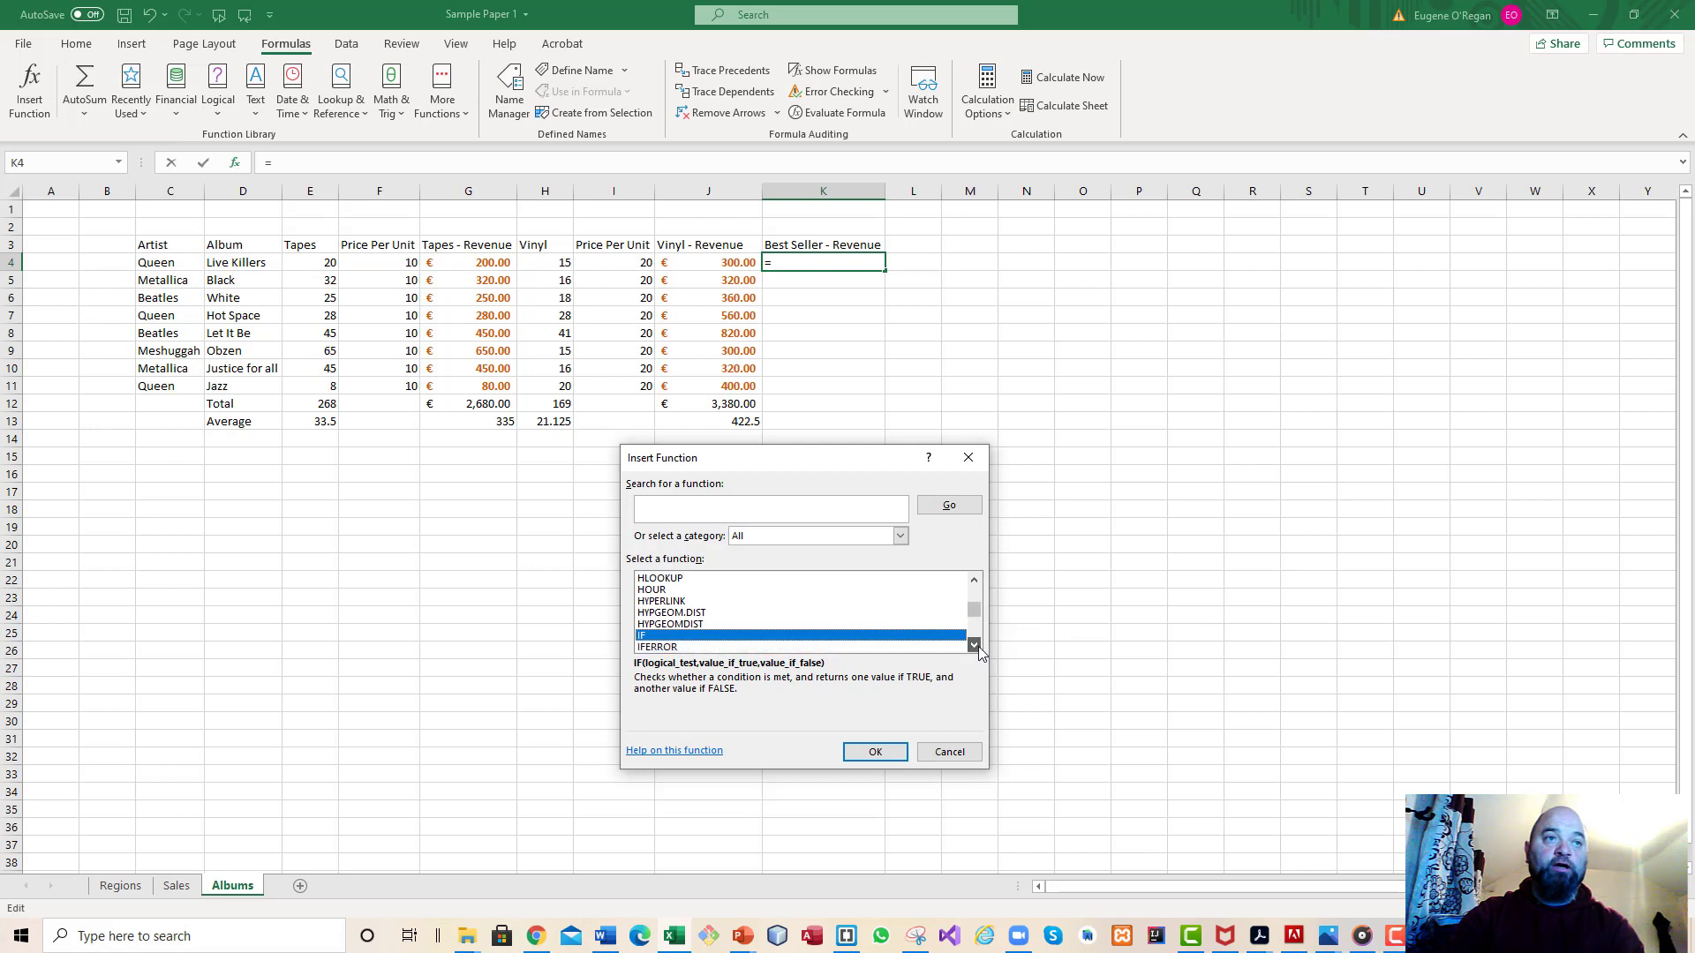
pyautogui.click(975, 647)
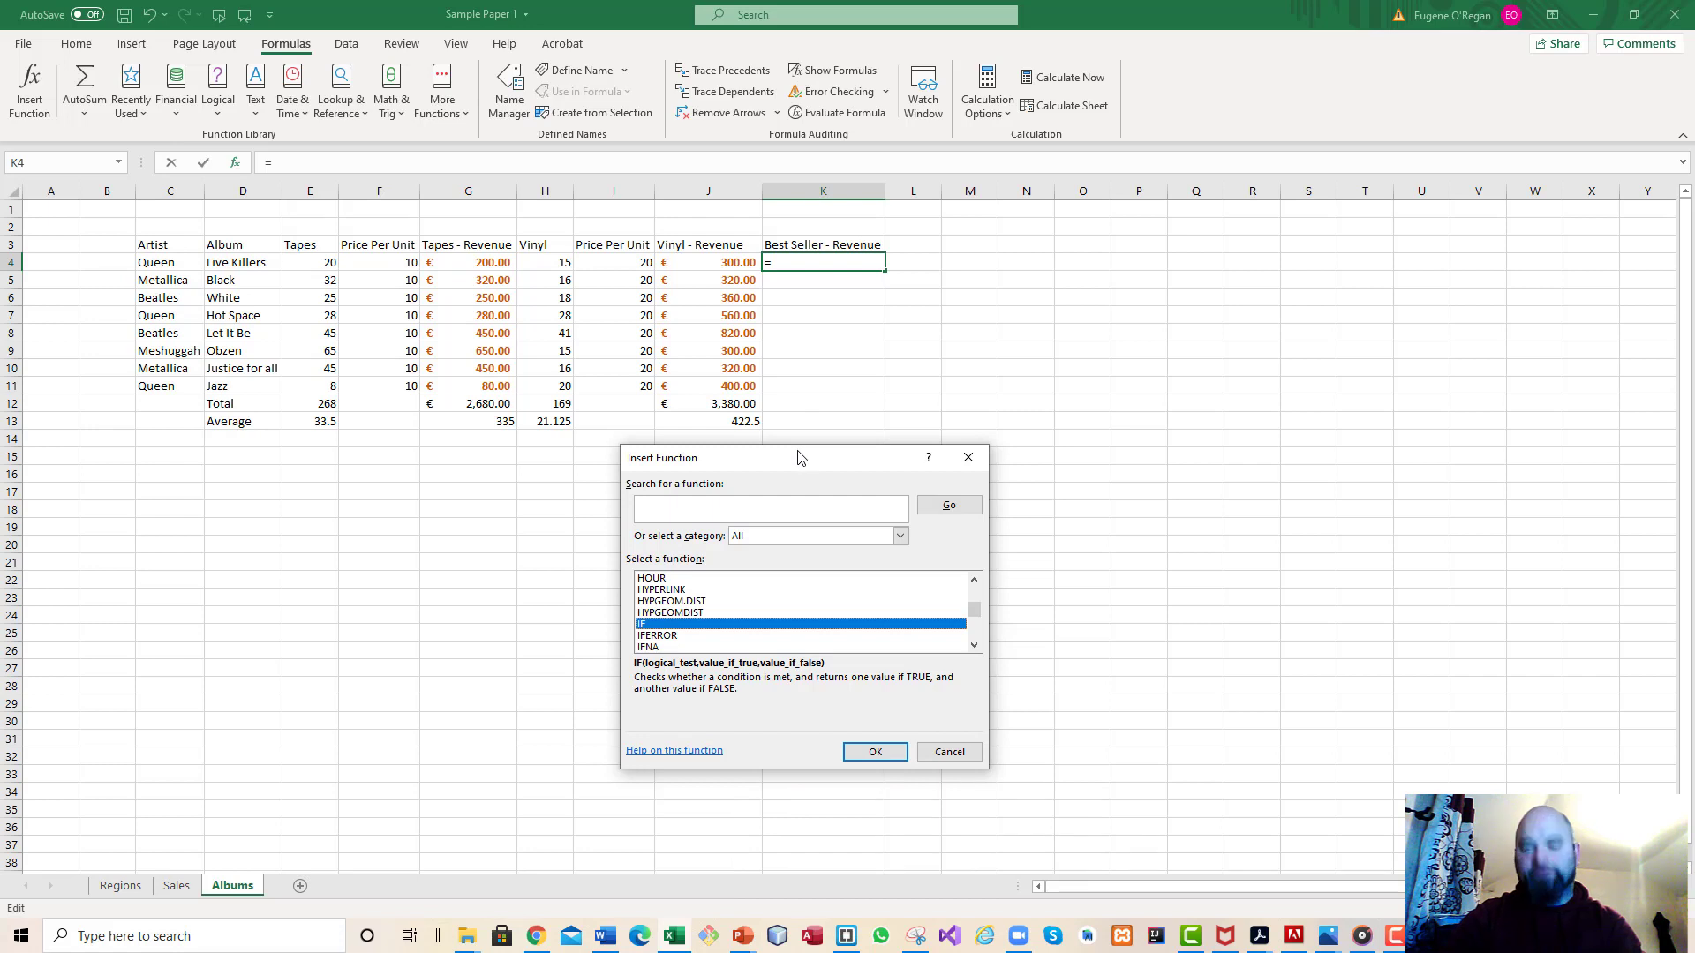
pyautogui.click(905, 752)
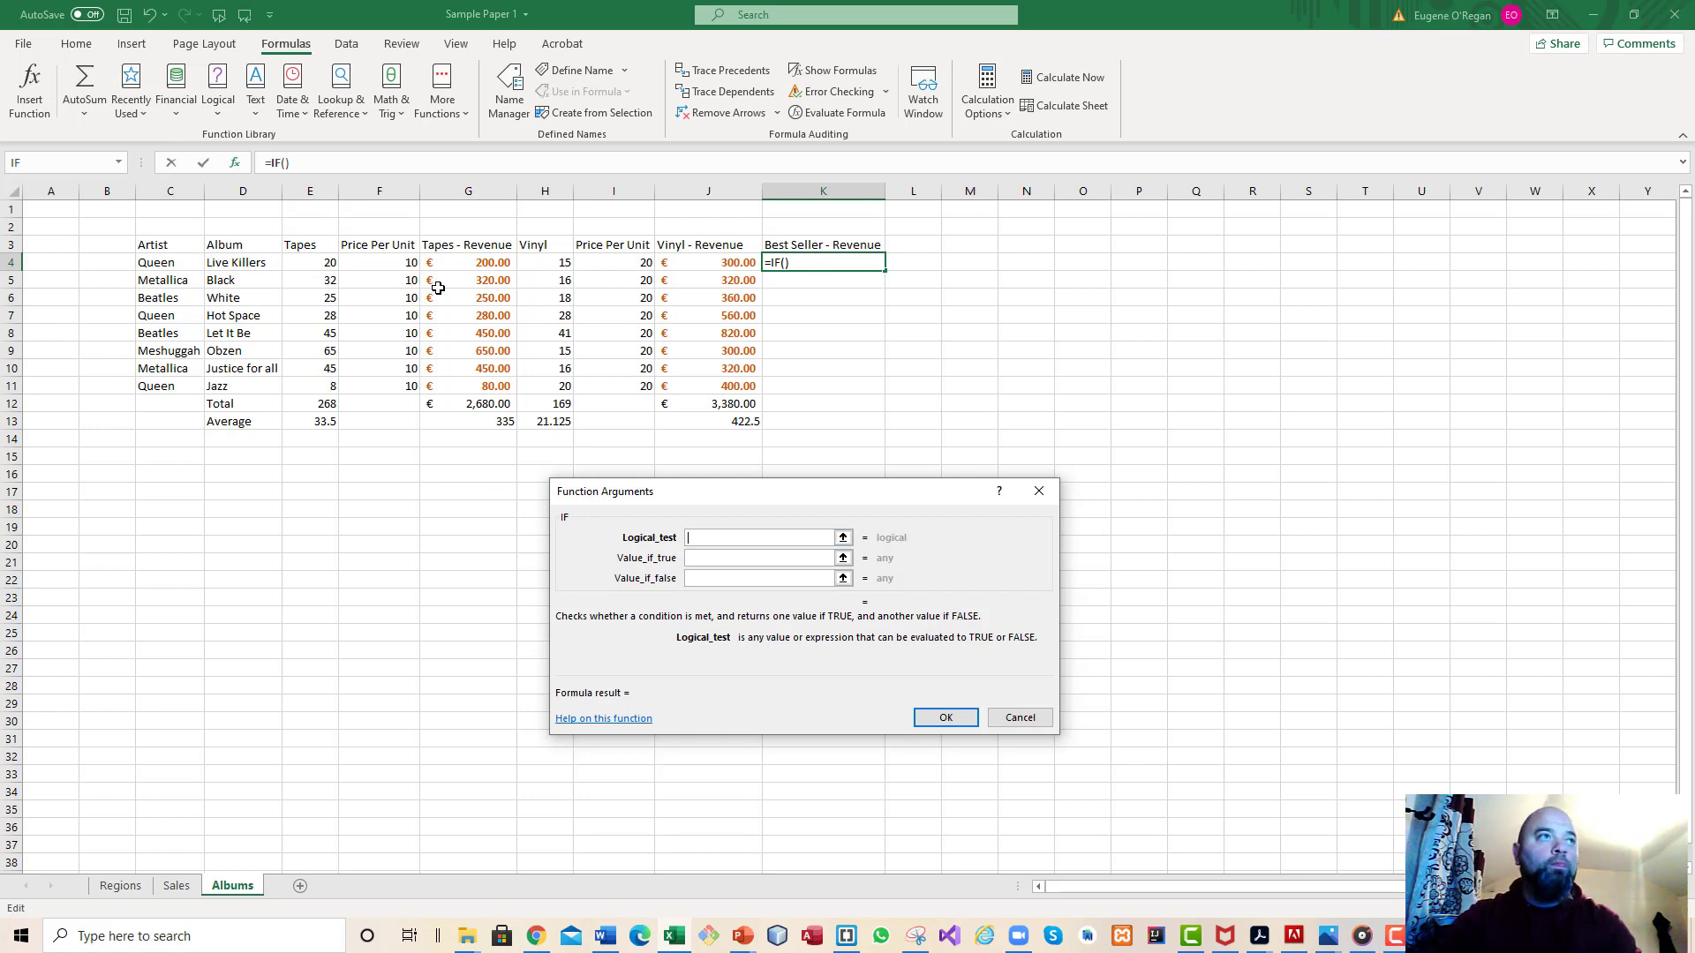
# - Set the IF function's logical test to G4>J4, comparing tape revenue with vinyl revenue
pyautogui.click(476, 262)
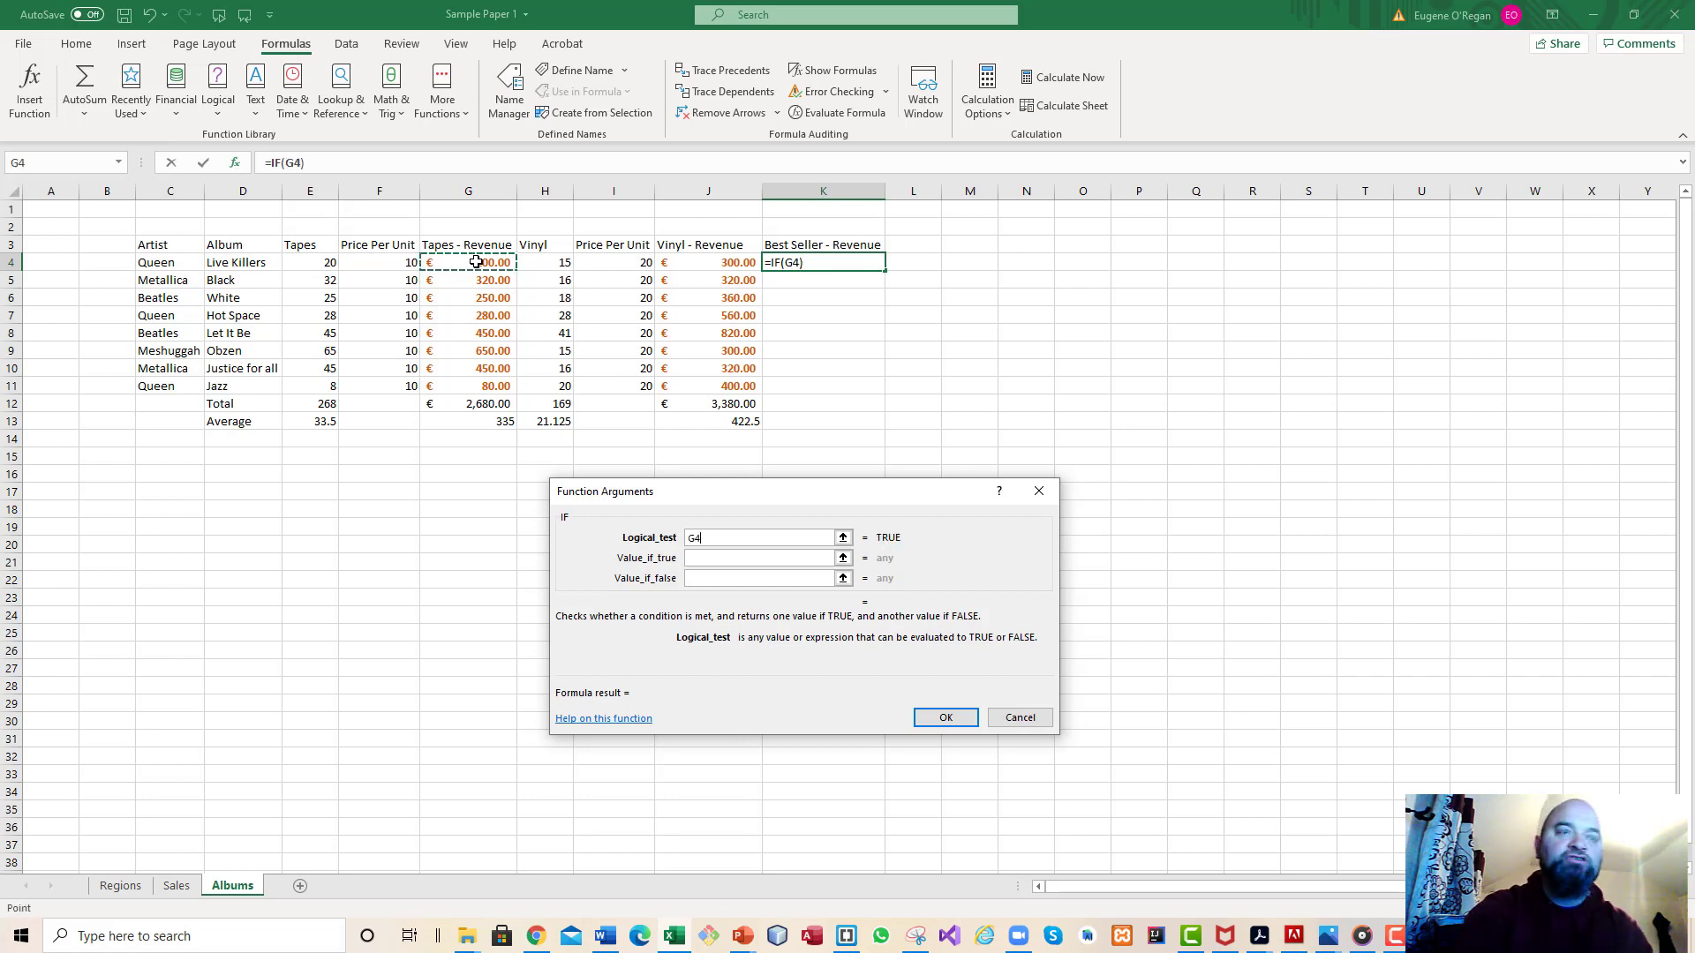
pyautogui.write('>')
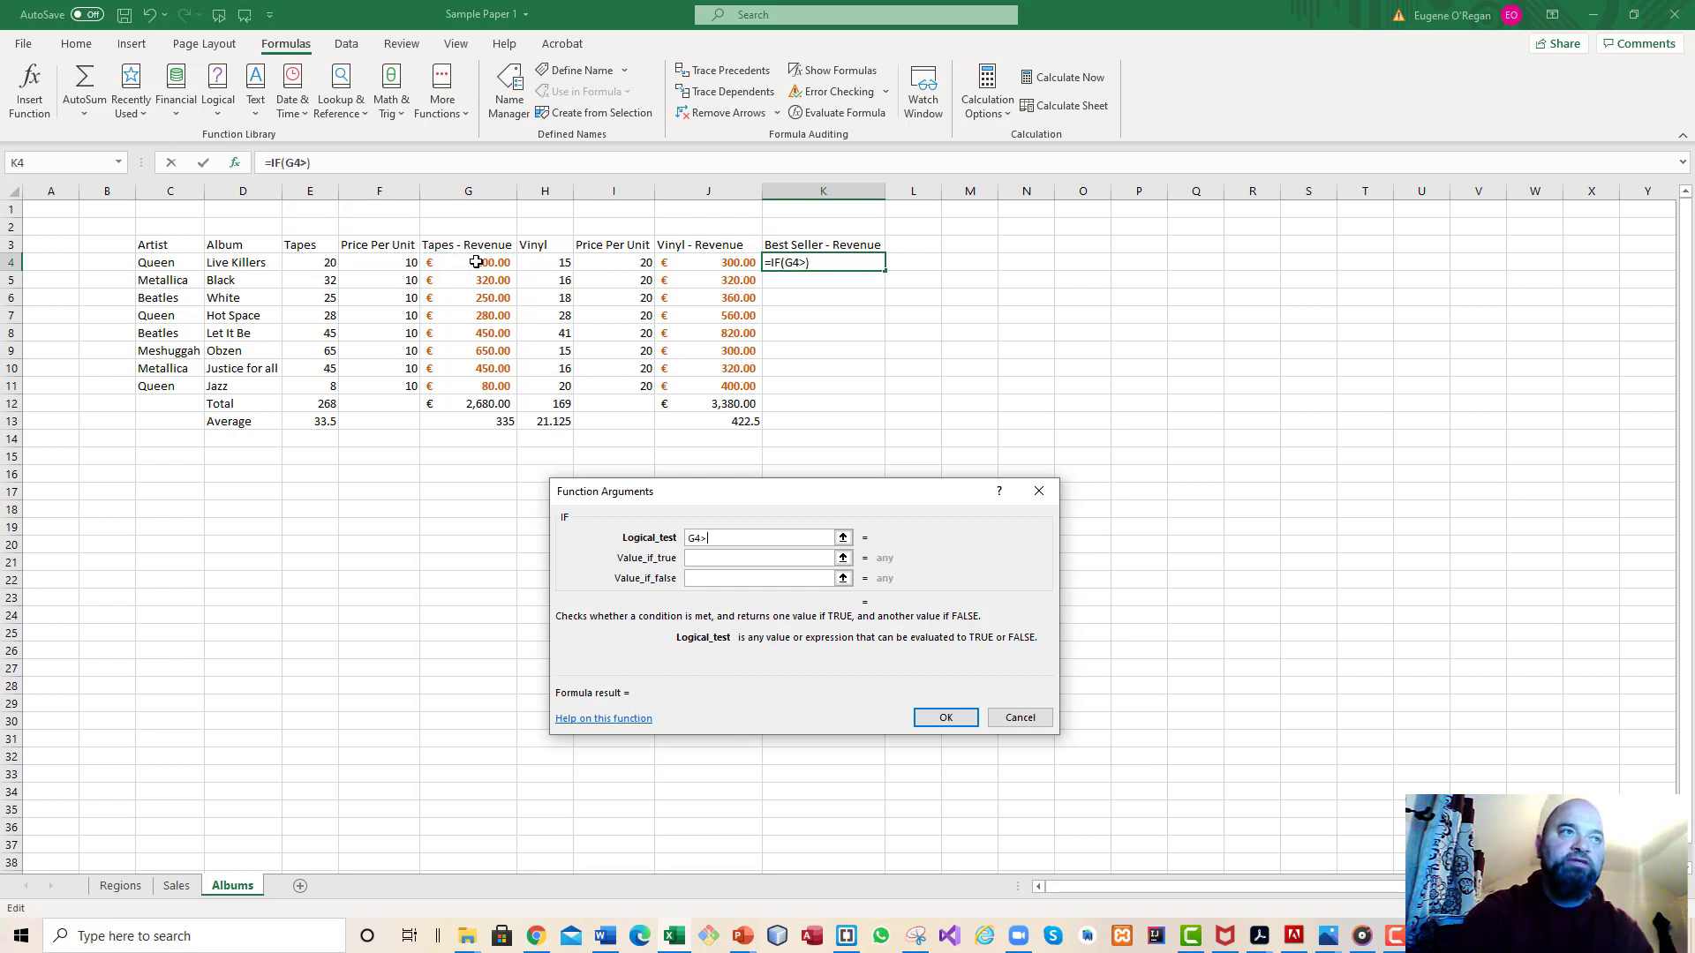
pyautogui.click(699, 260)
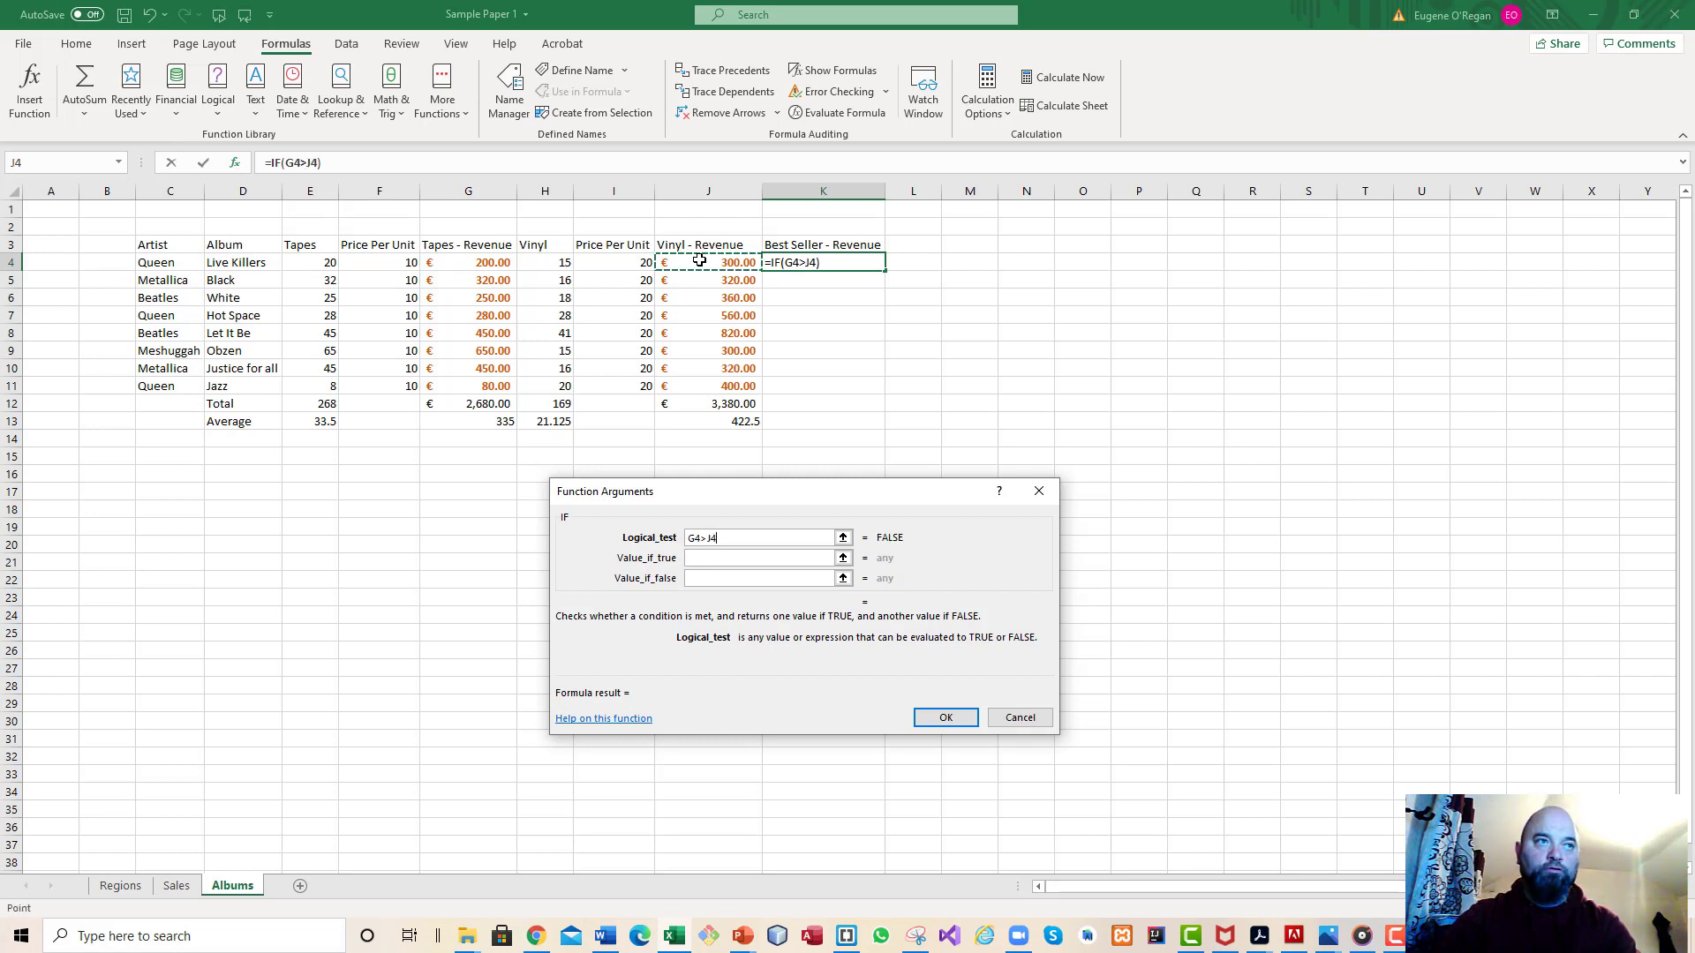
# - Complete the IF function so it returns "Tape" if true and "Vinyl" if false, and enter the formula
pyautogui.click(737, 560)
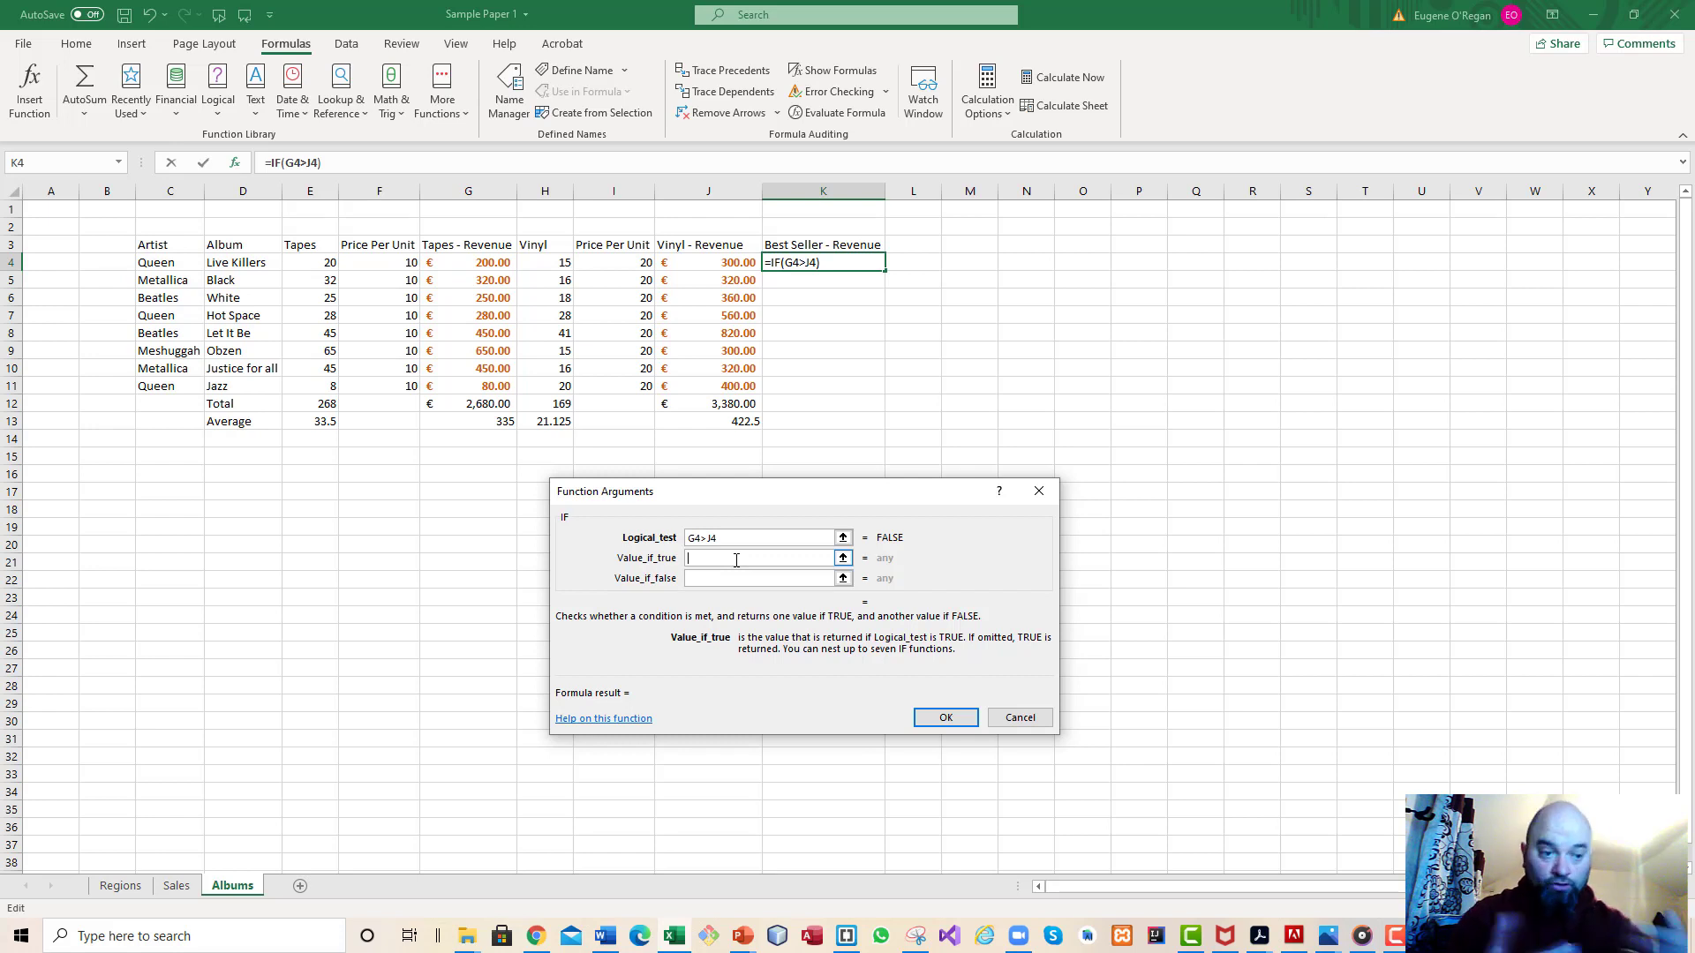
pyautogui.write('Tape')
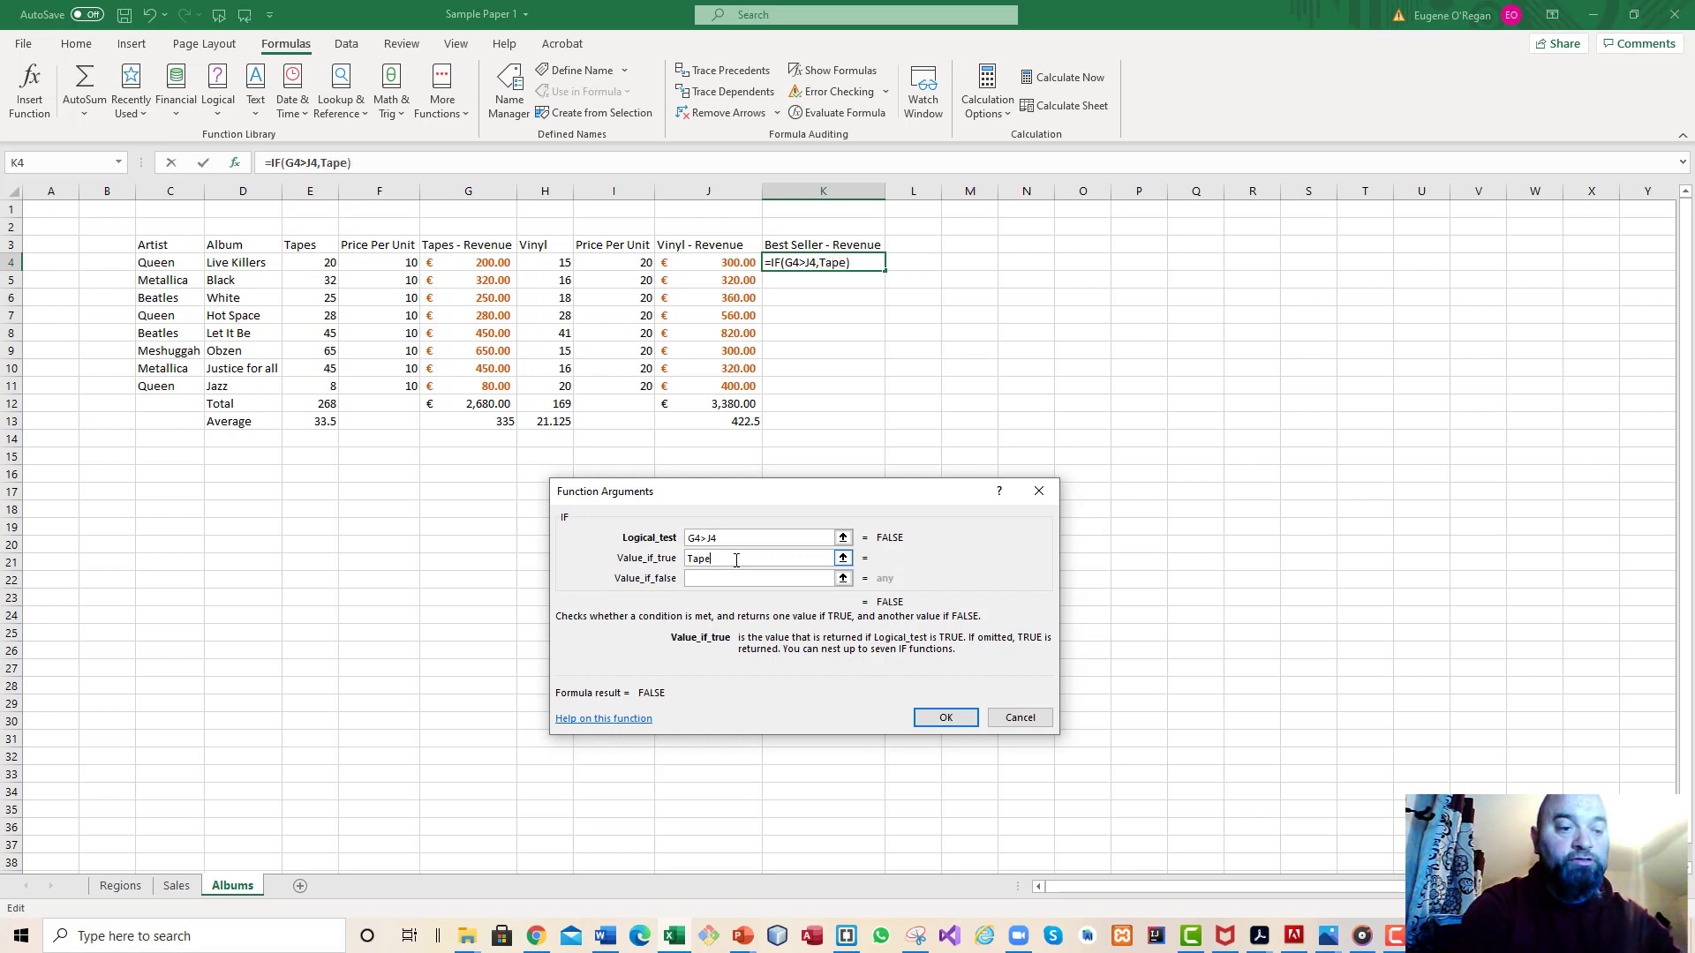
pyautogui.click(702, 581)
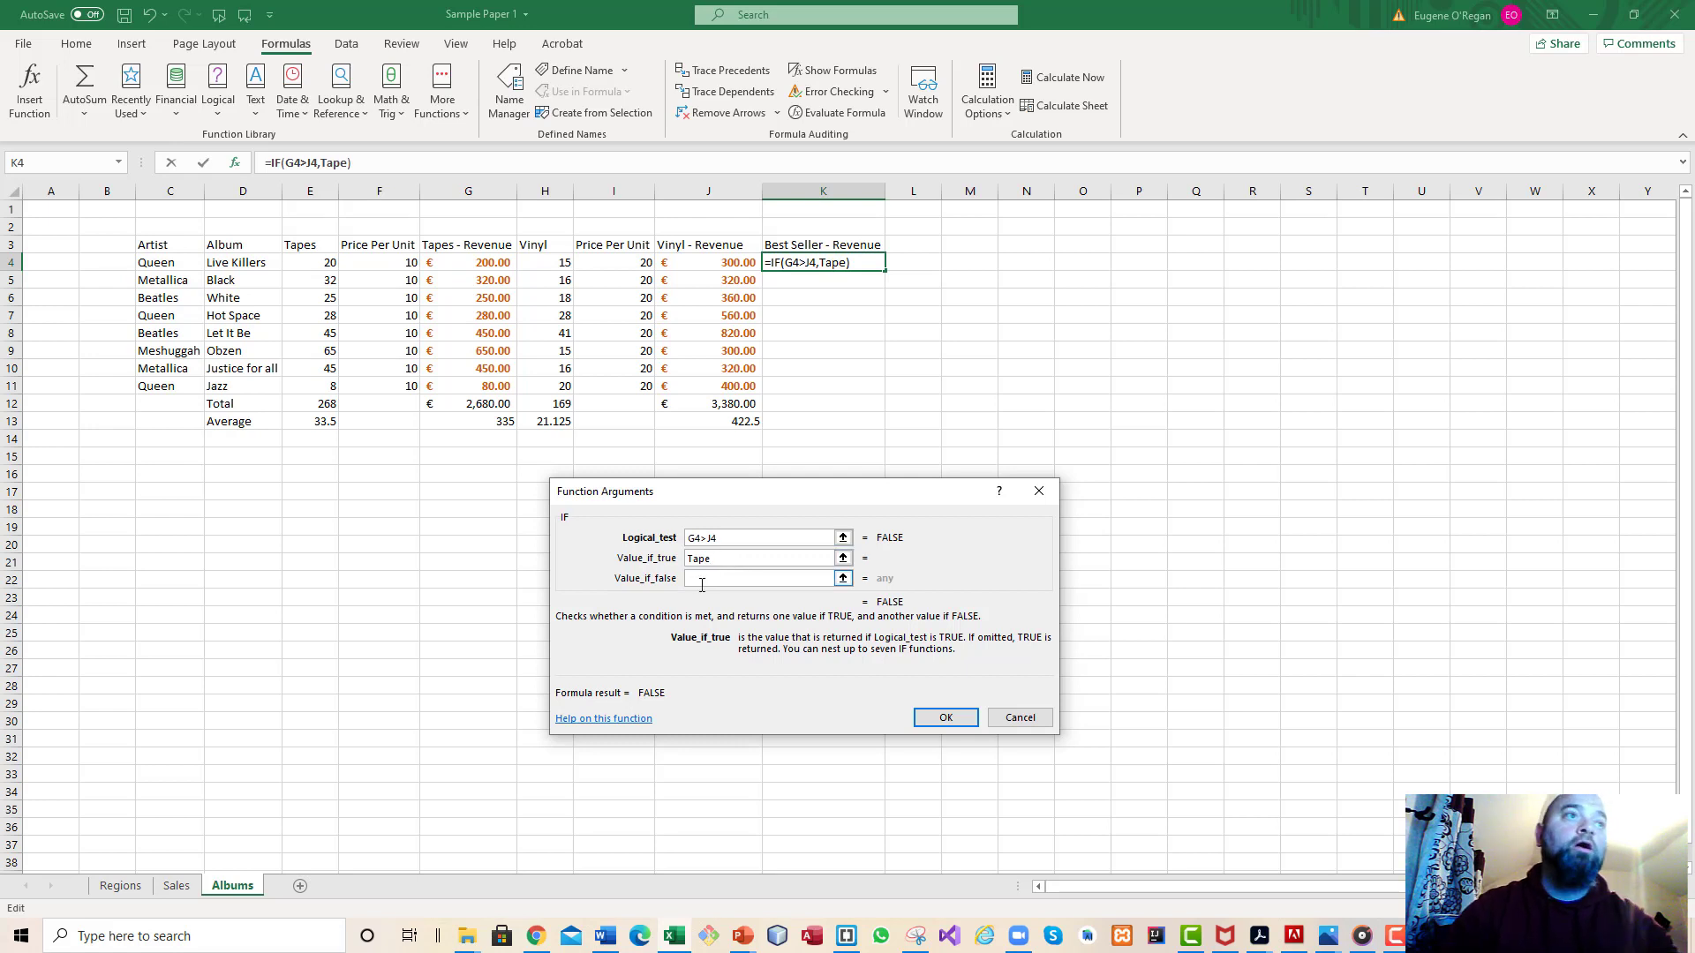
pyautogui.write('V')
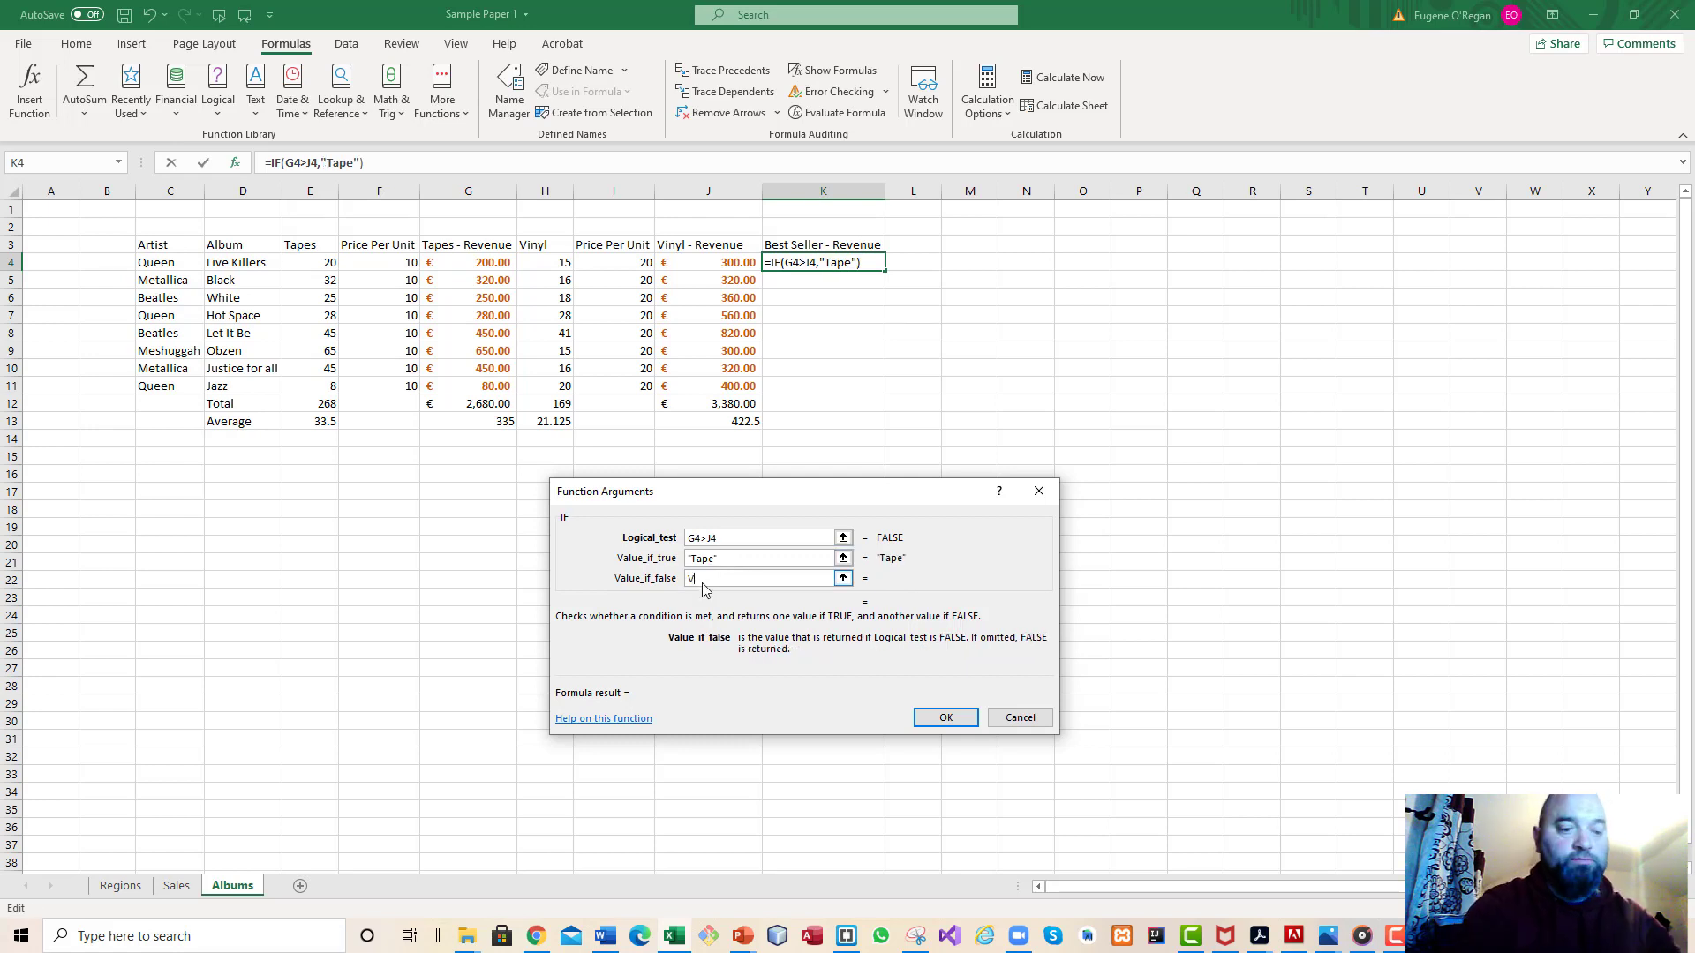
pyautogui.write('inyl')
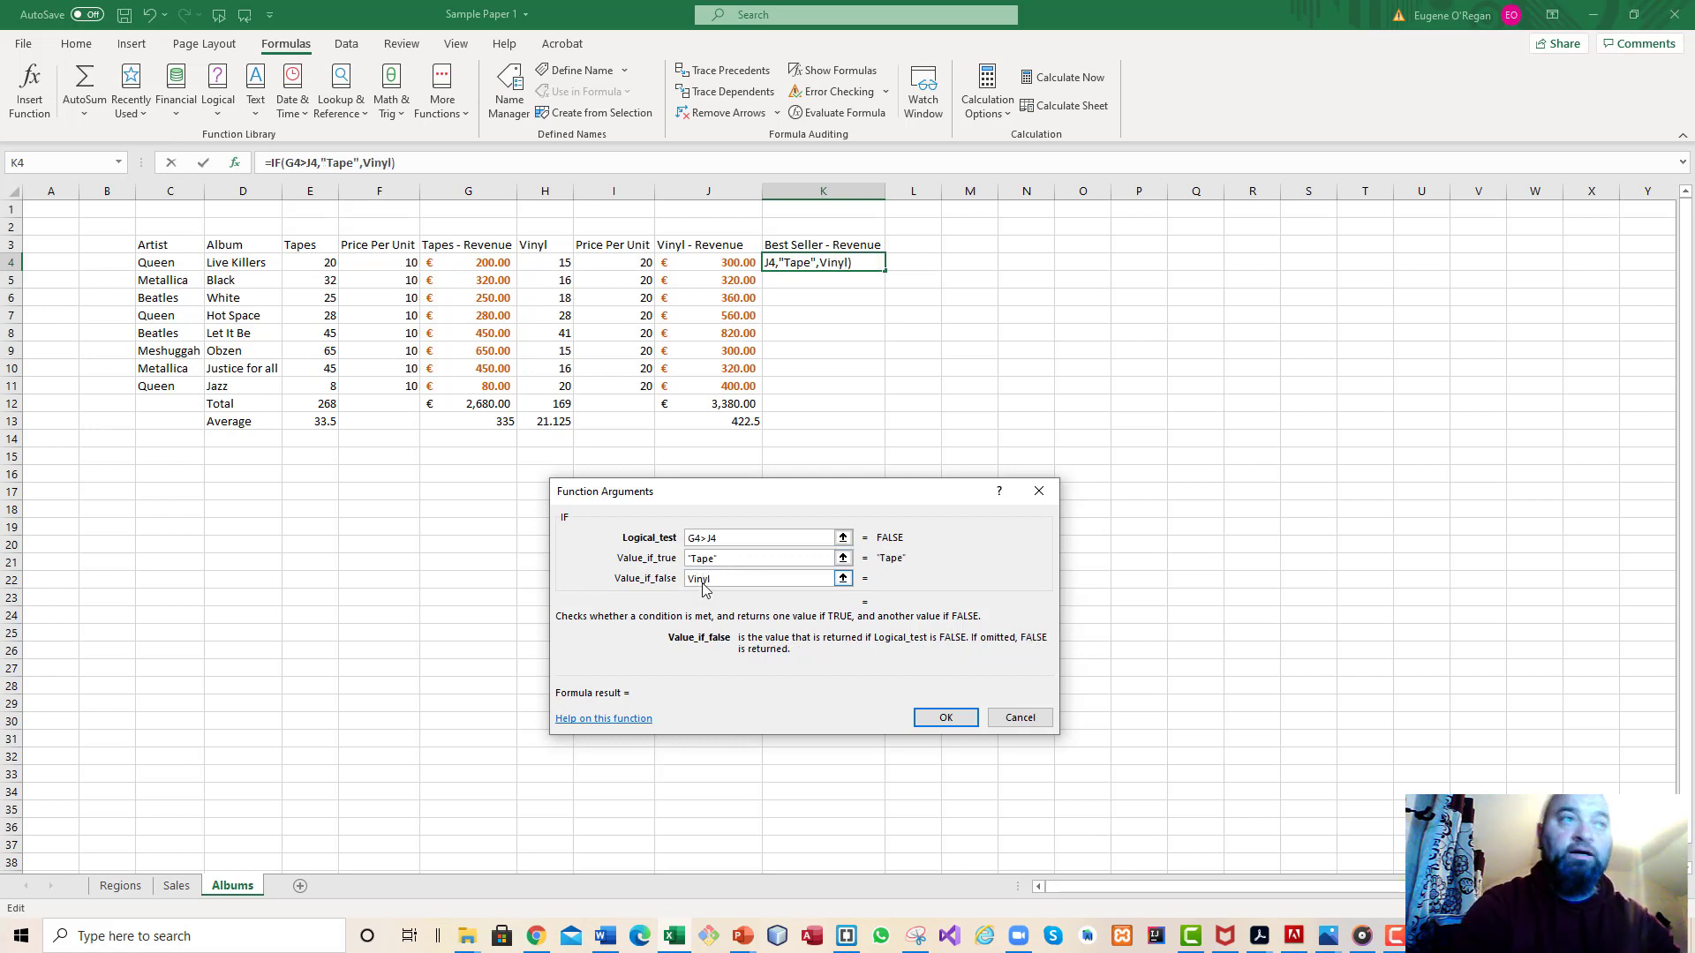
pyautogui.click(753, 558)
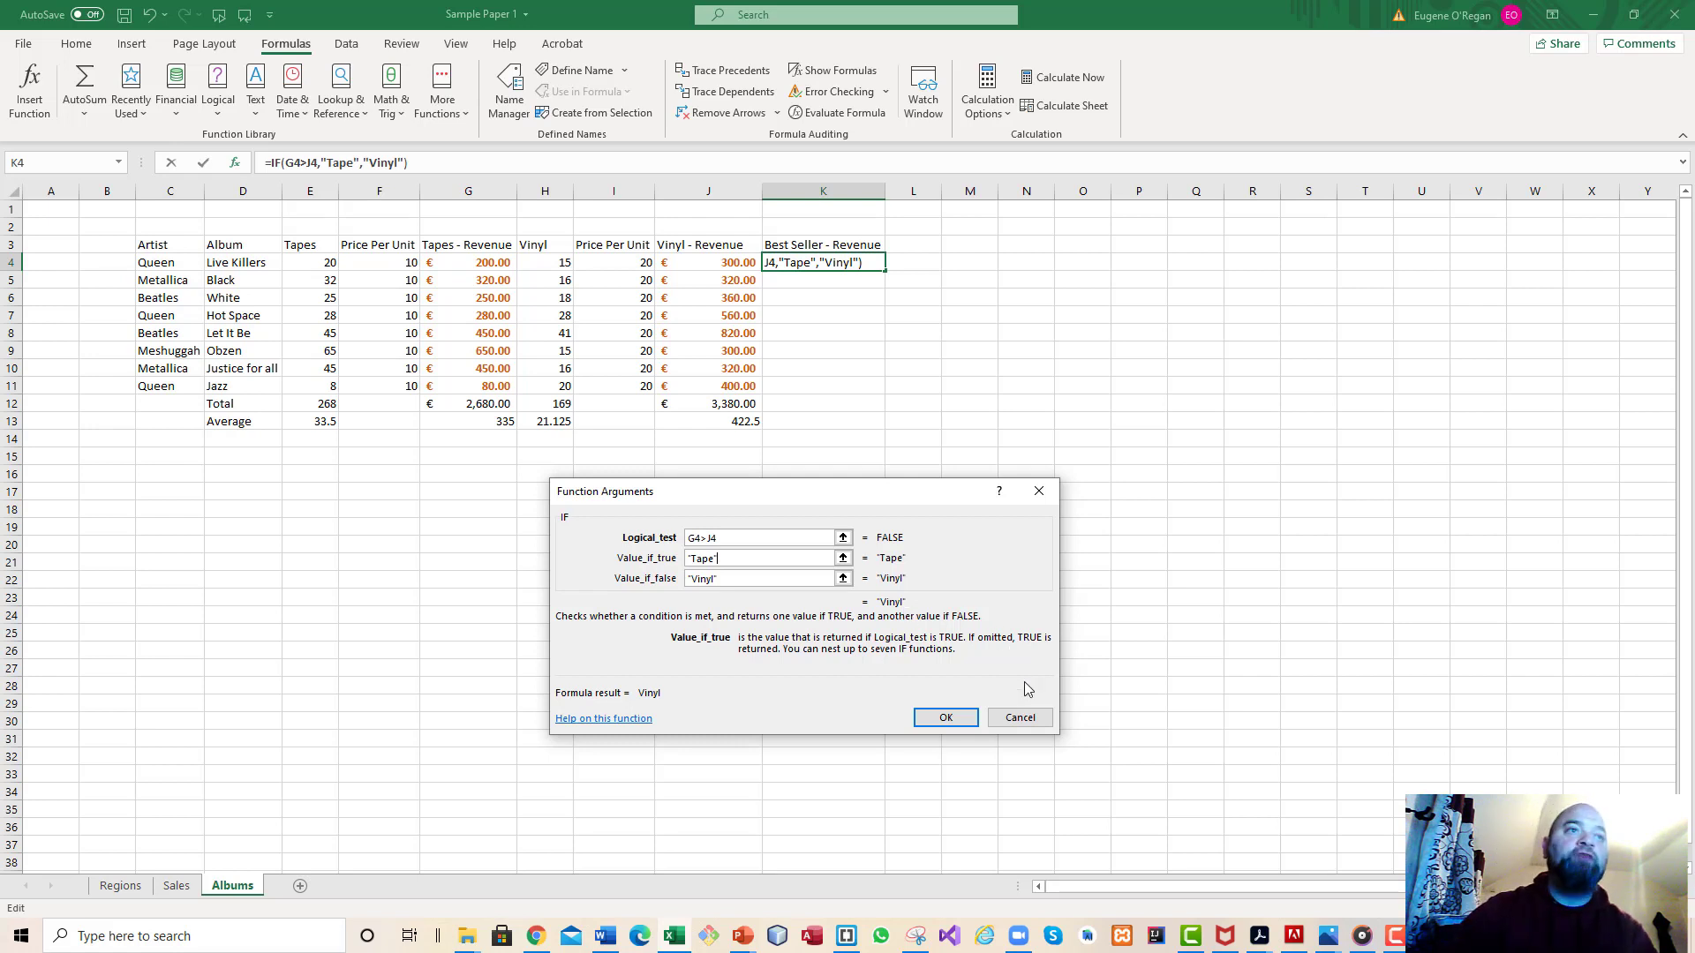
pyautogui.click(945, 717)
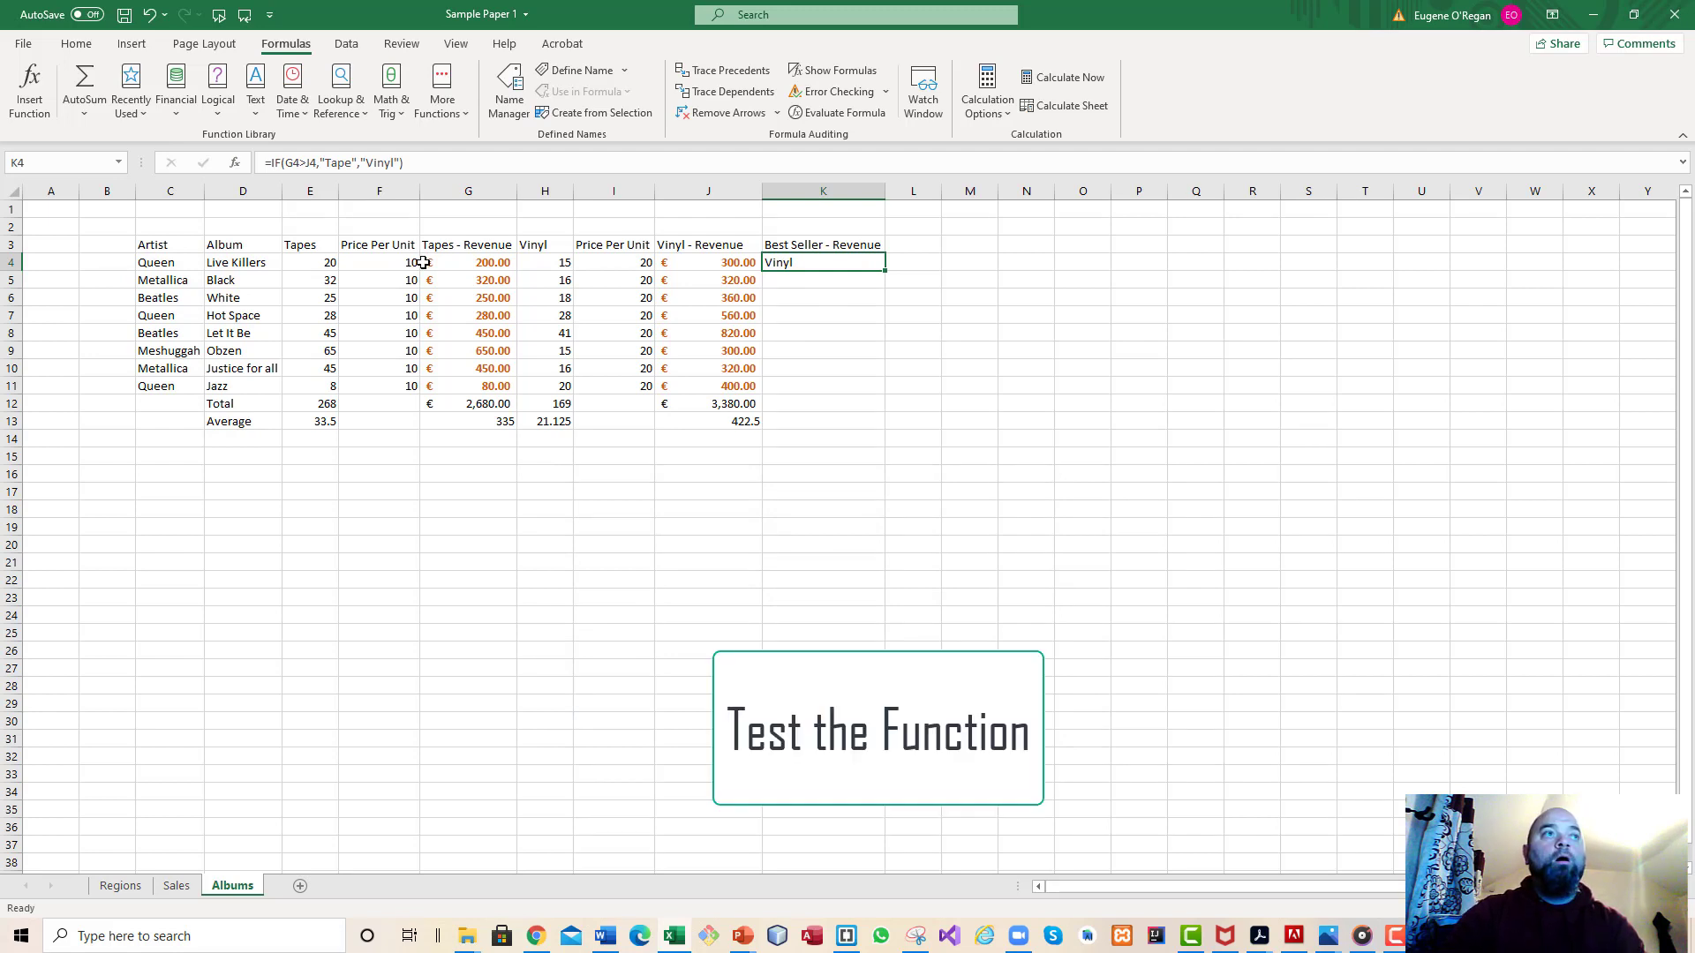
# - Test the IF formula by setting the Live Killers vinyl quantity in H4 to 5 and checking the result in K4
pyautogui.click(559, 262)
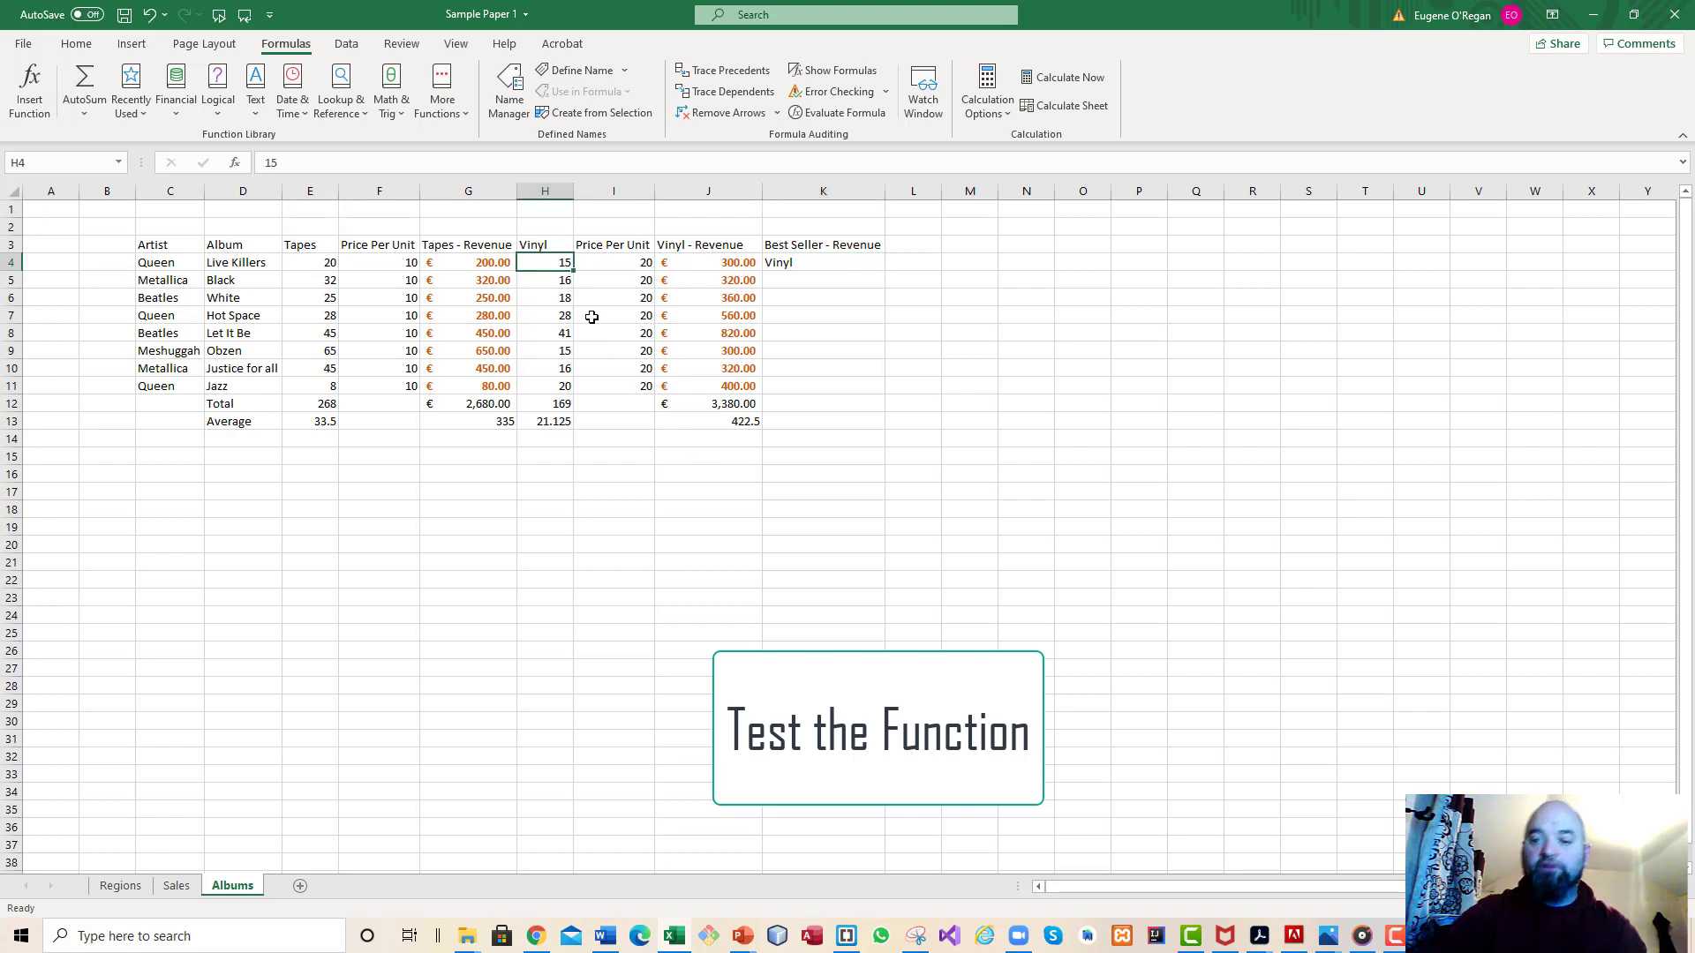
pyautogui.write('5')
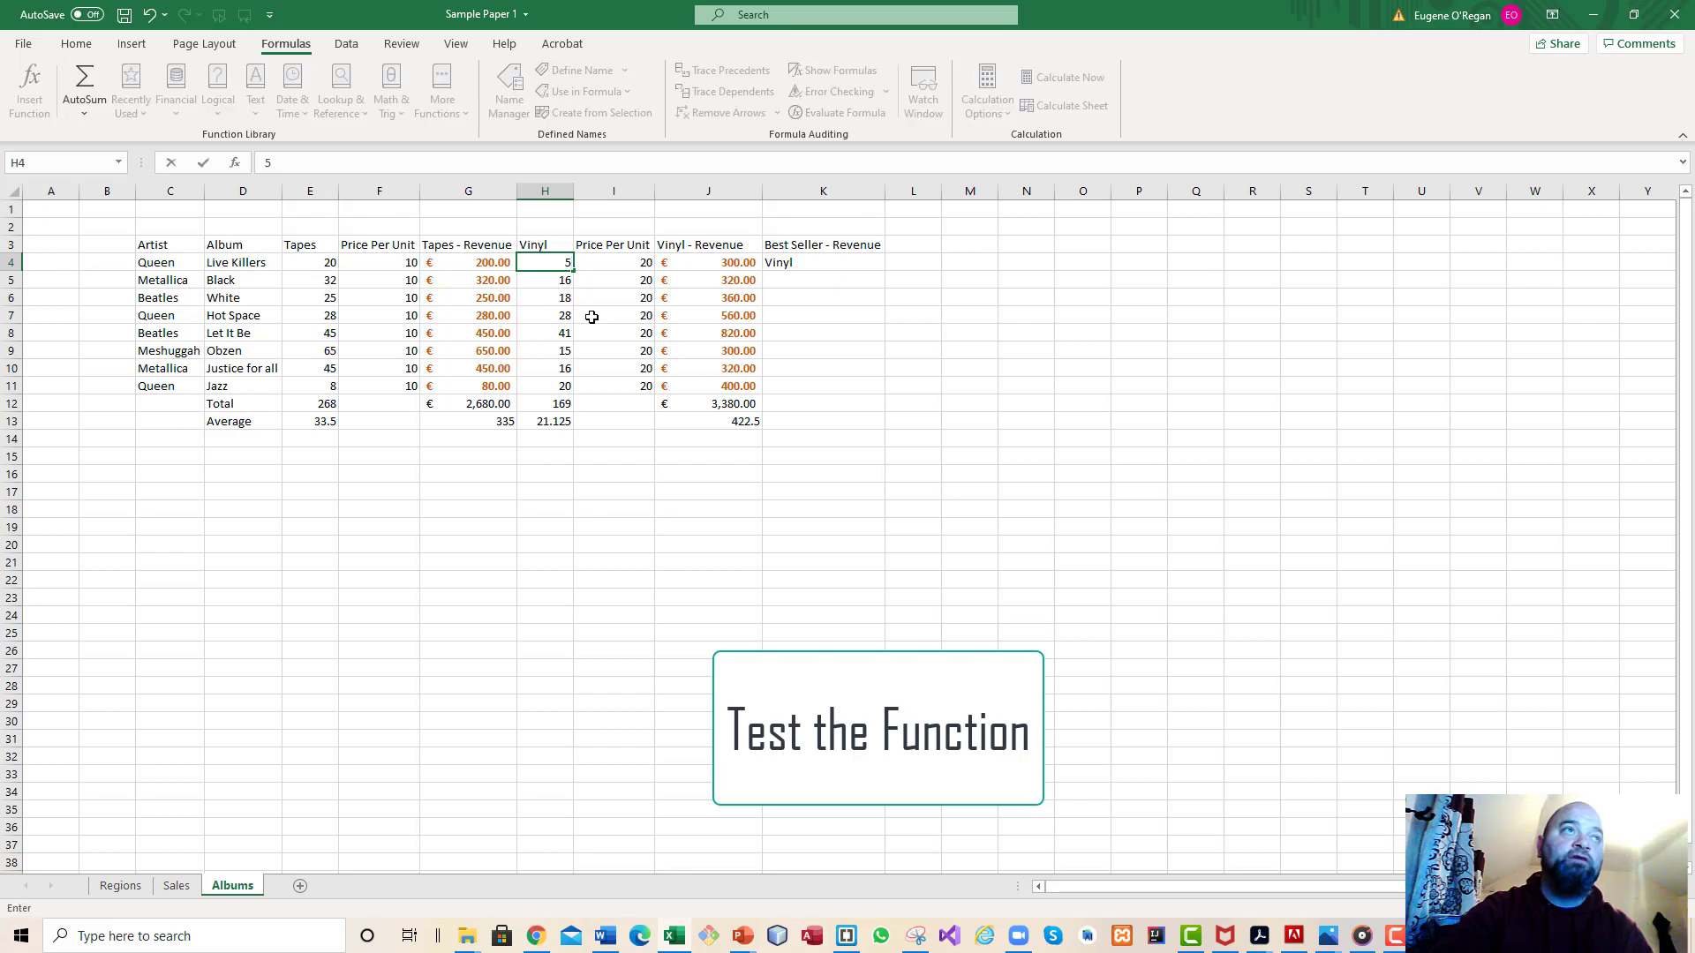
pyautogui.press('Return')
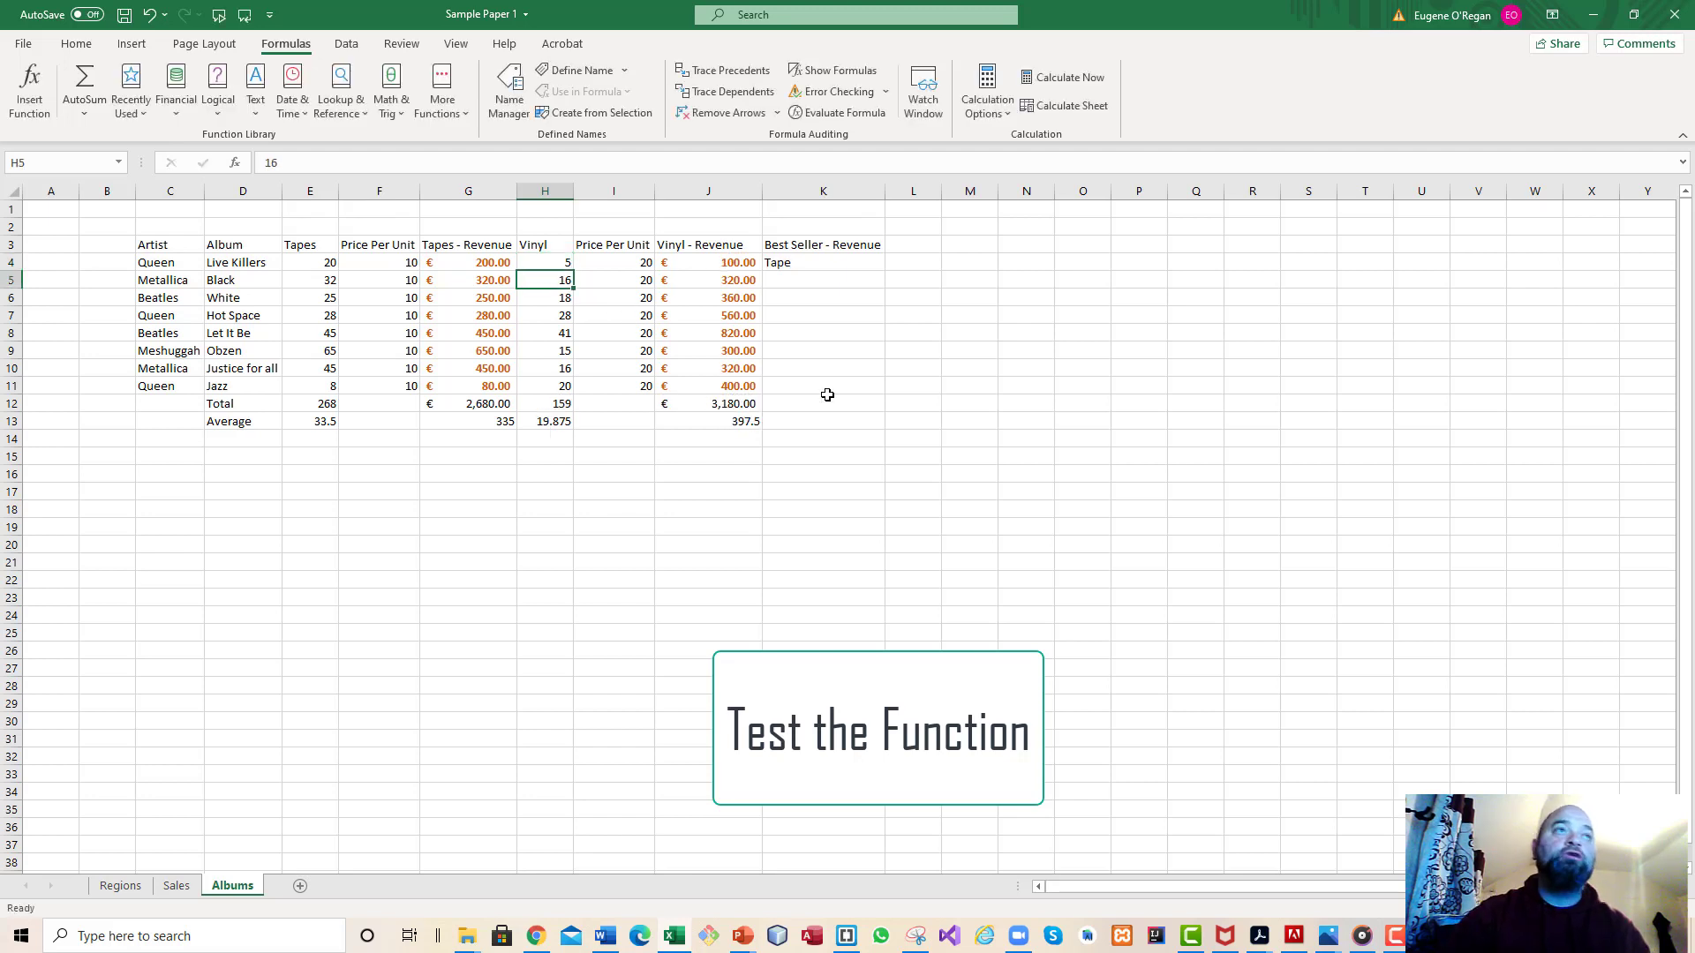
pyautogui.click(805, 261)
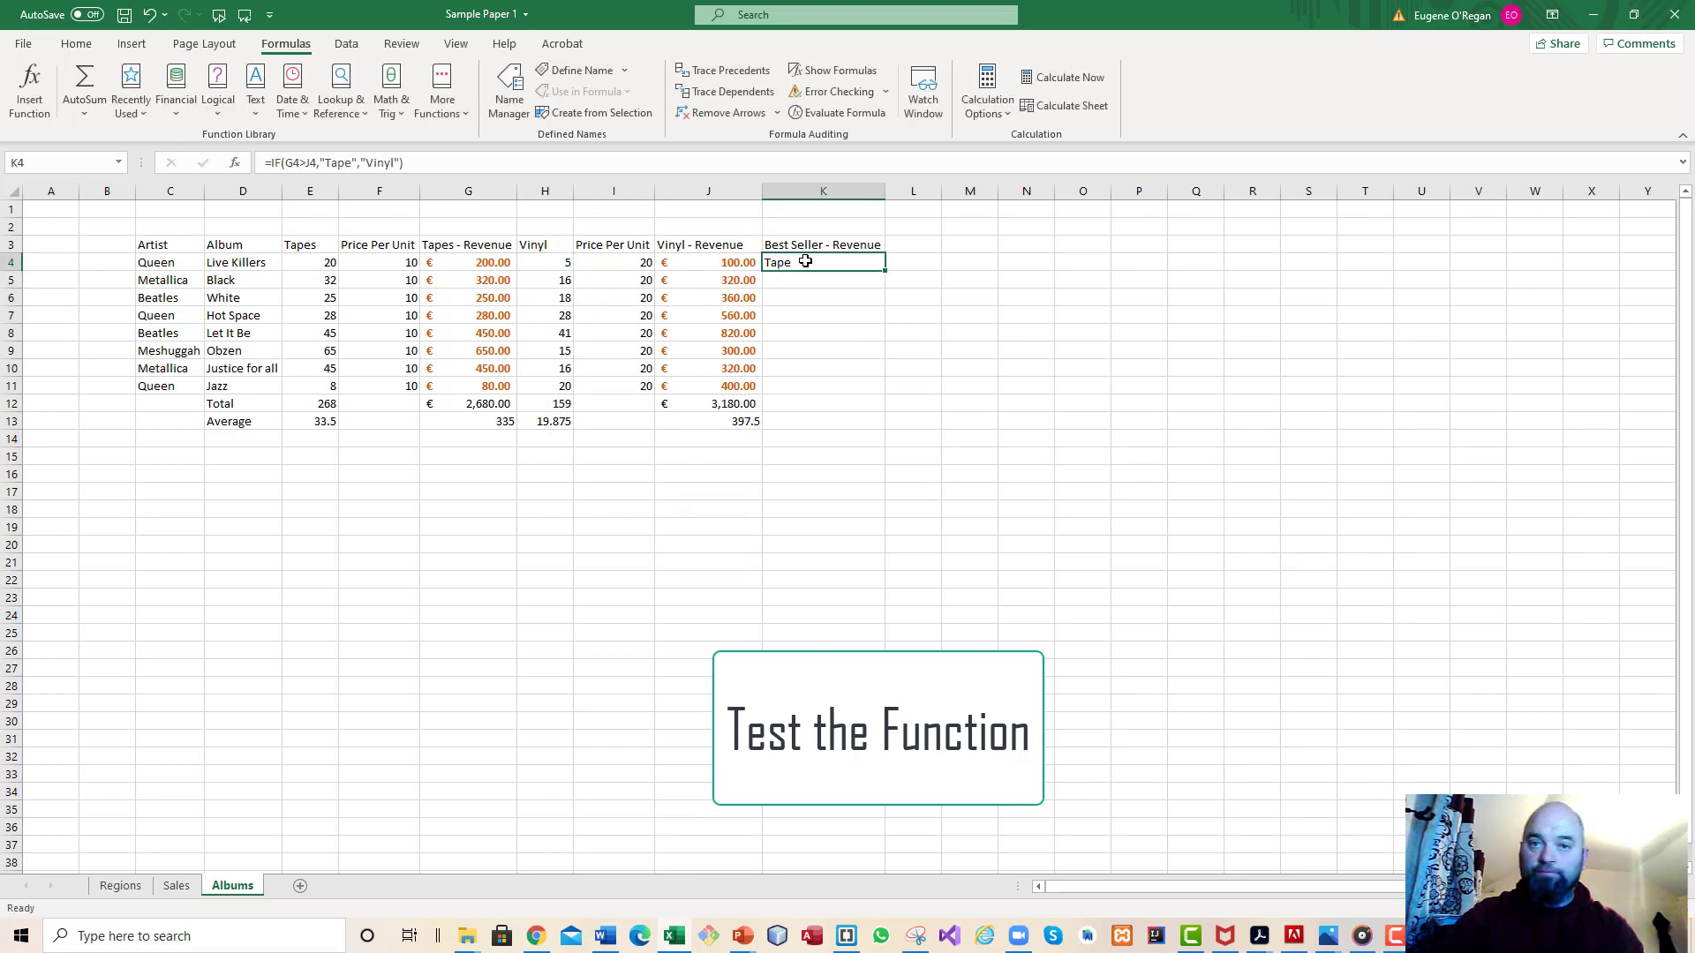
# - Restore the Live Killers vinyl quantity in H4 to 15
pyautogui.click(555, 263)
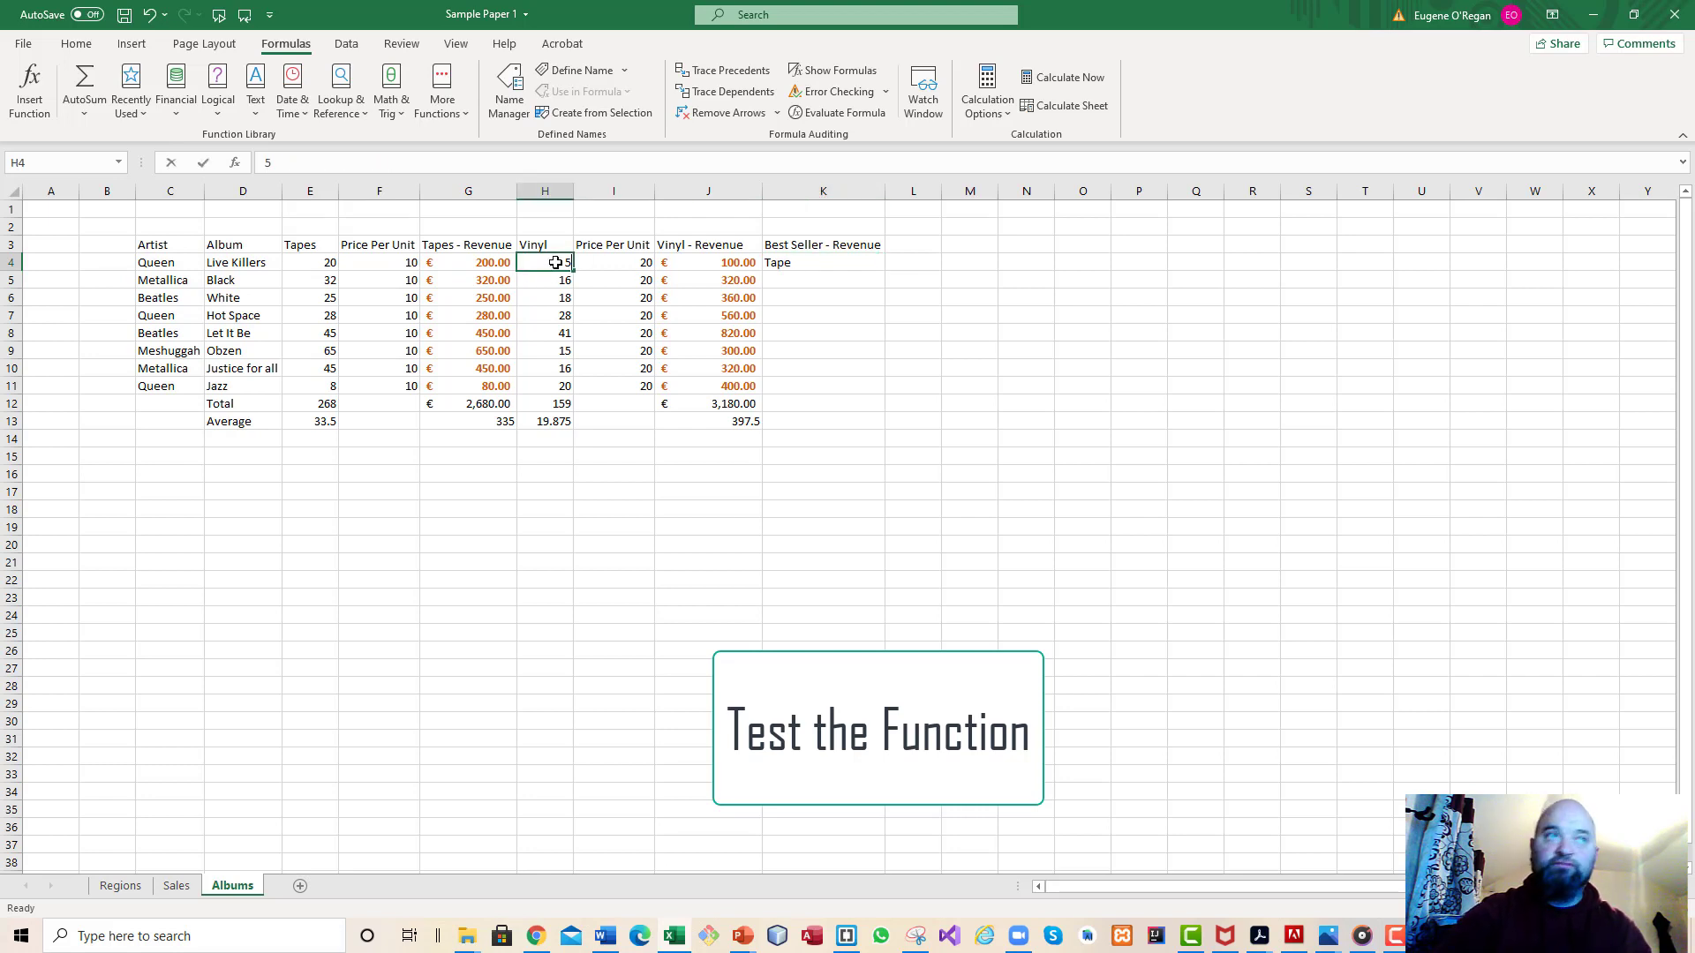
pyautogui.write('1')
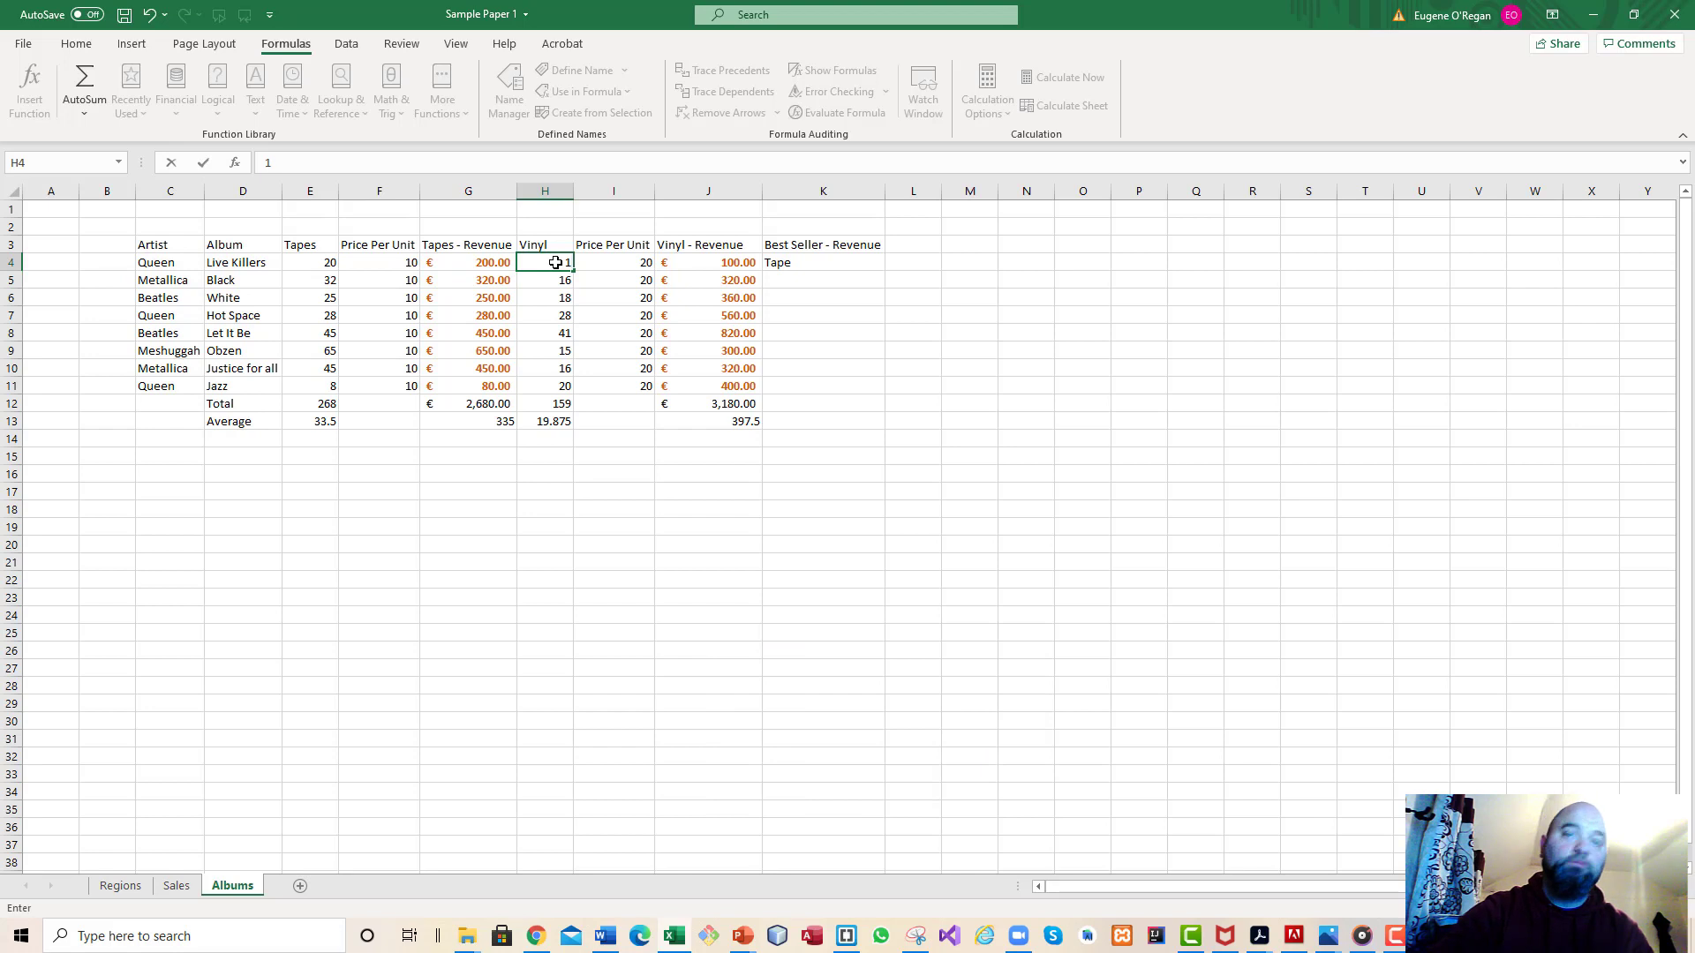
pyautogui.write('5')
pyautogui.press('Return')
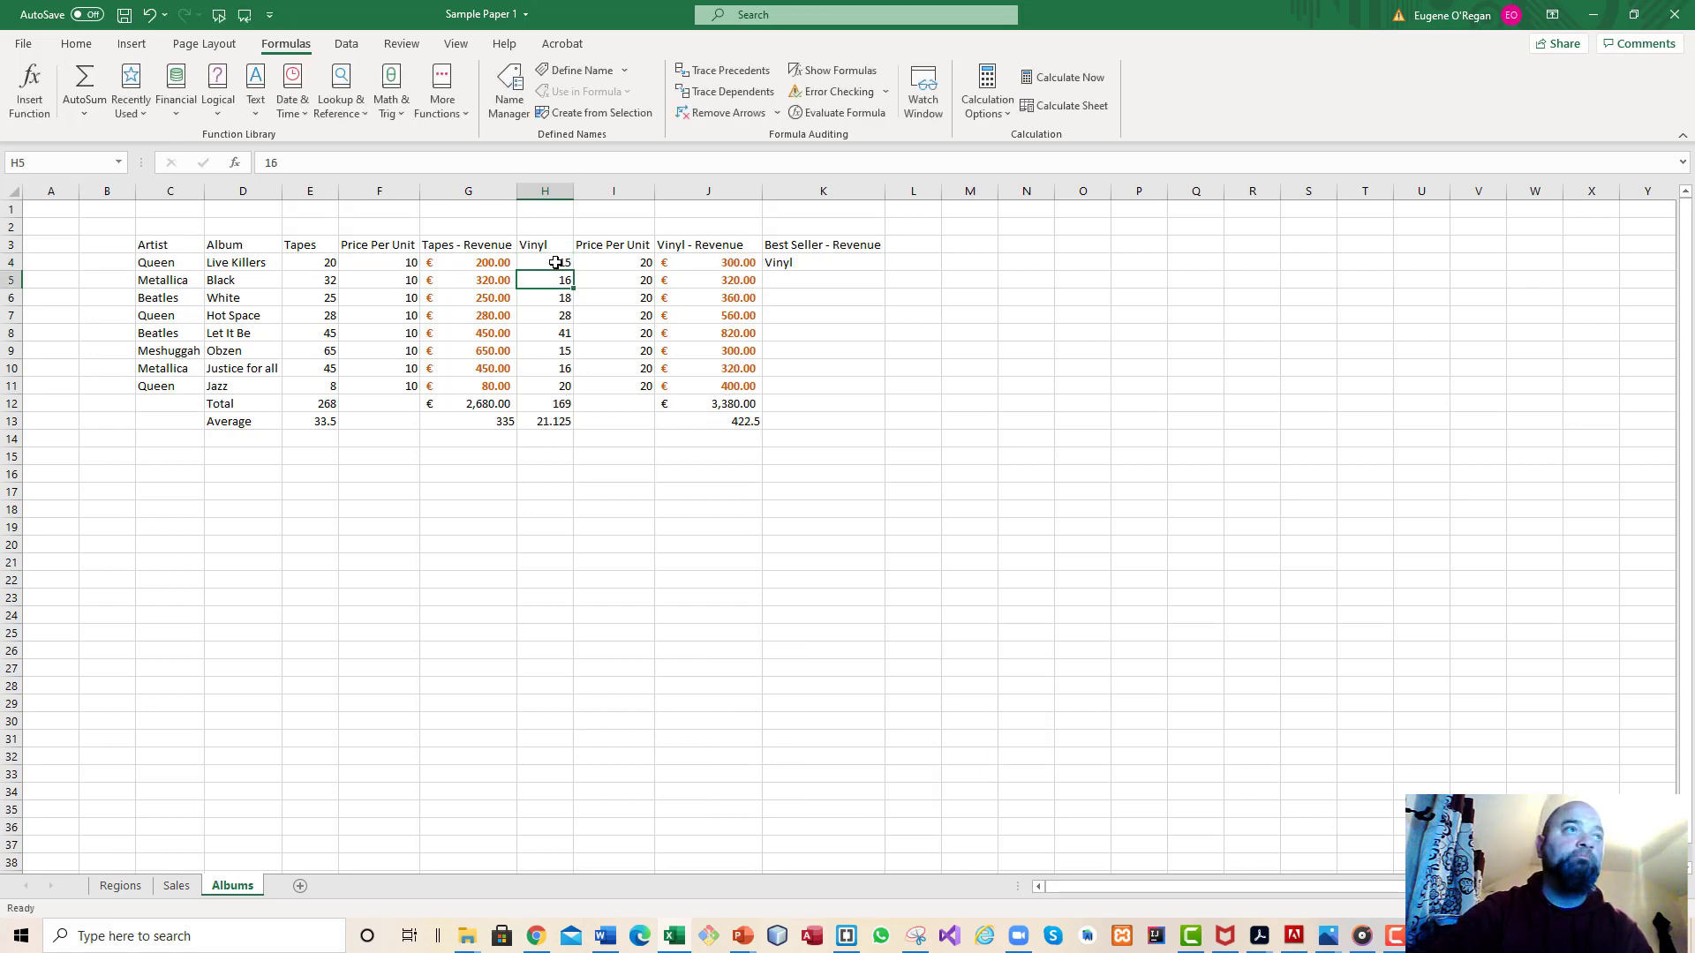
# - Fill the IF formula from K4 down through K11 for the remaining albums
pyautogui.click(830, 263)
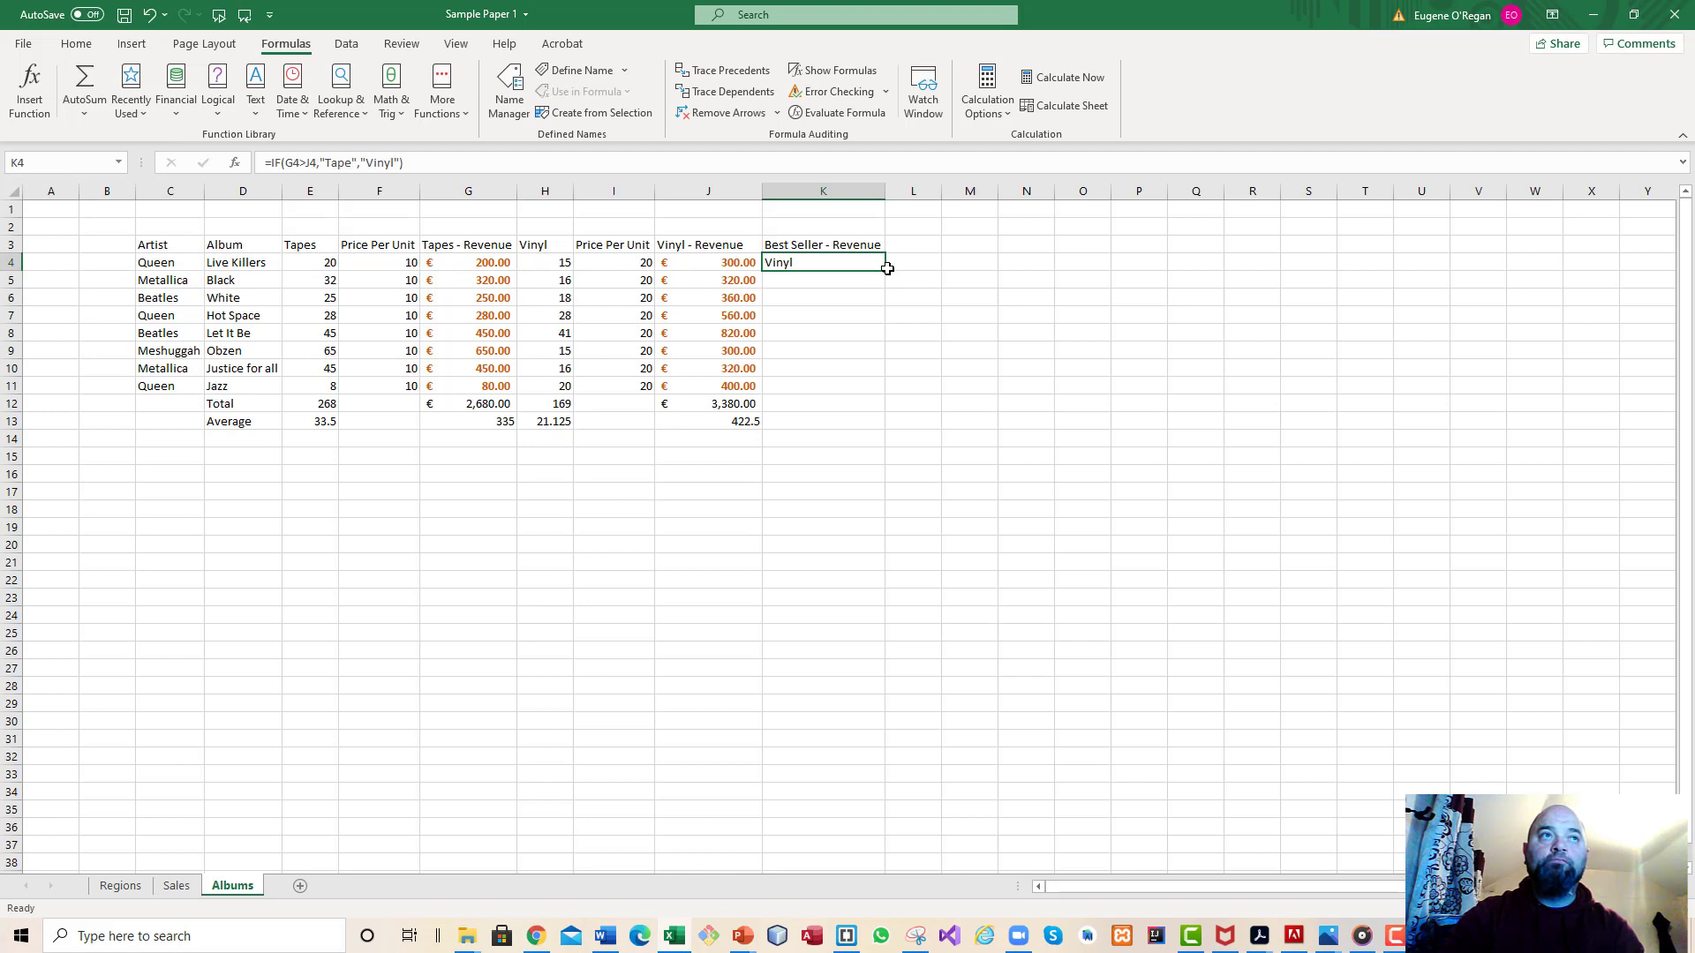
pyautogui.moveTo(885, 270); pyautogui.dragTo(861, 398)
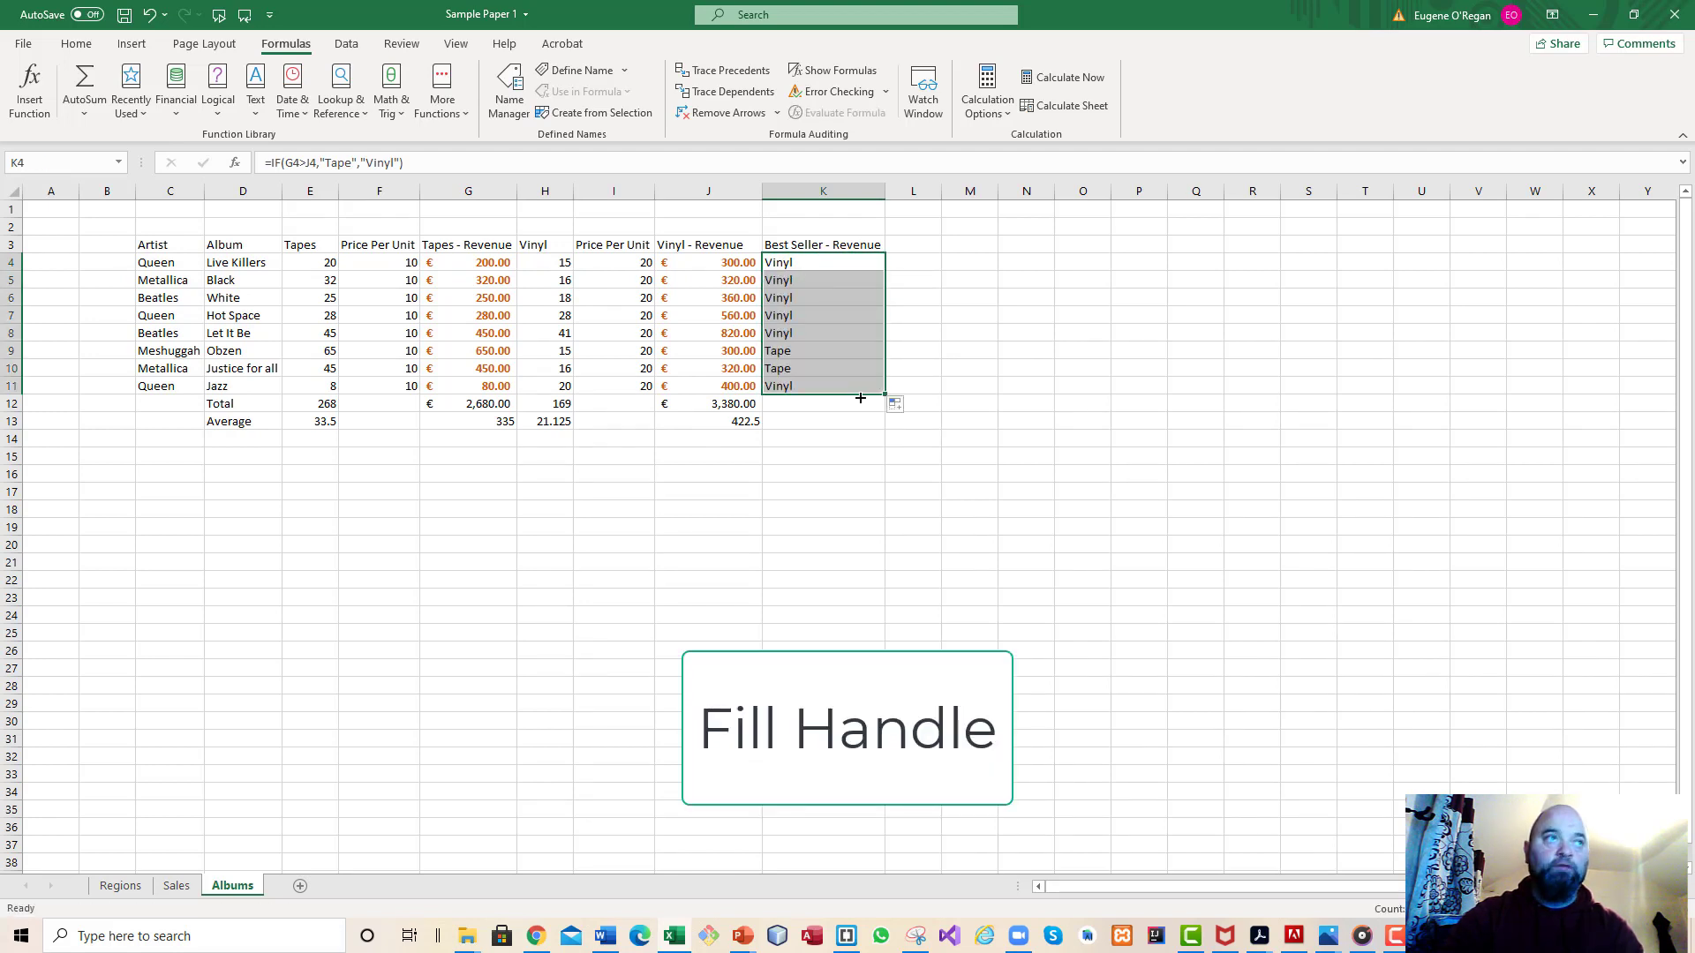
# - Check the filled results by comparing tape and vinyl revenue for the albums in rows 5 to 8
pyautogui.click(786, 284)
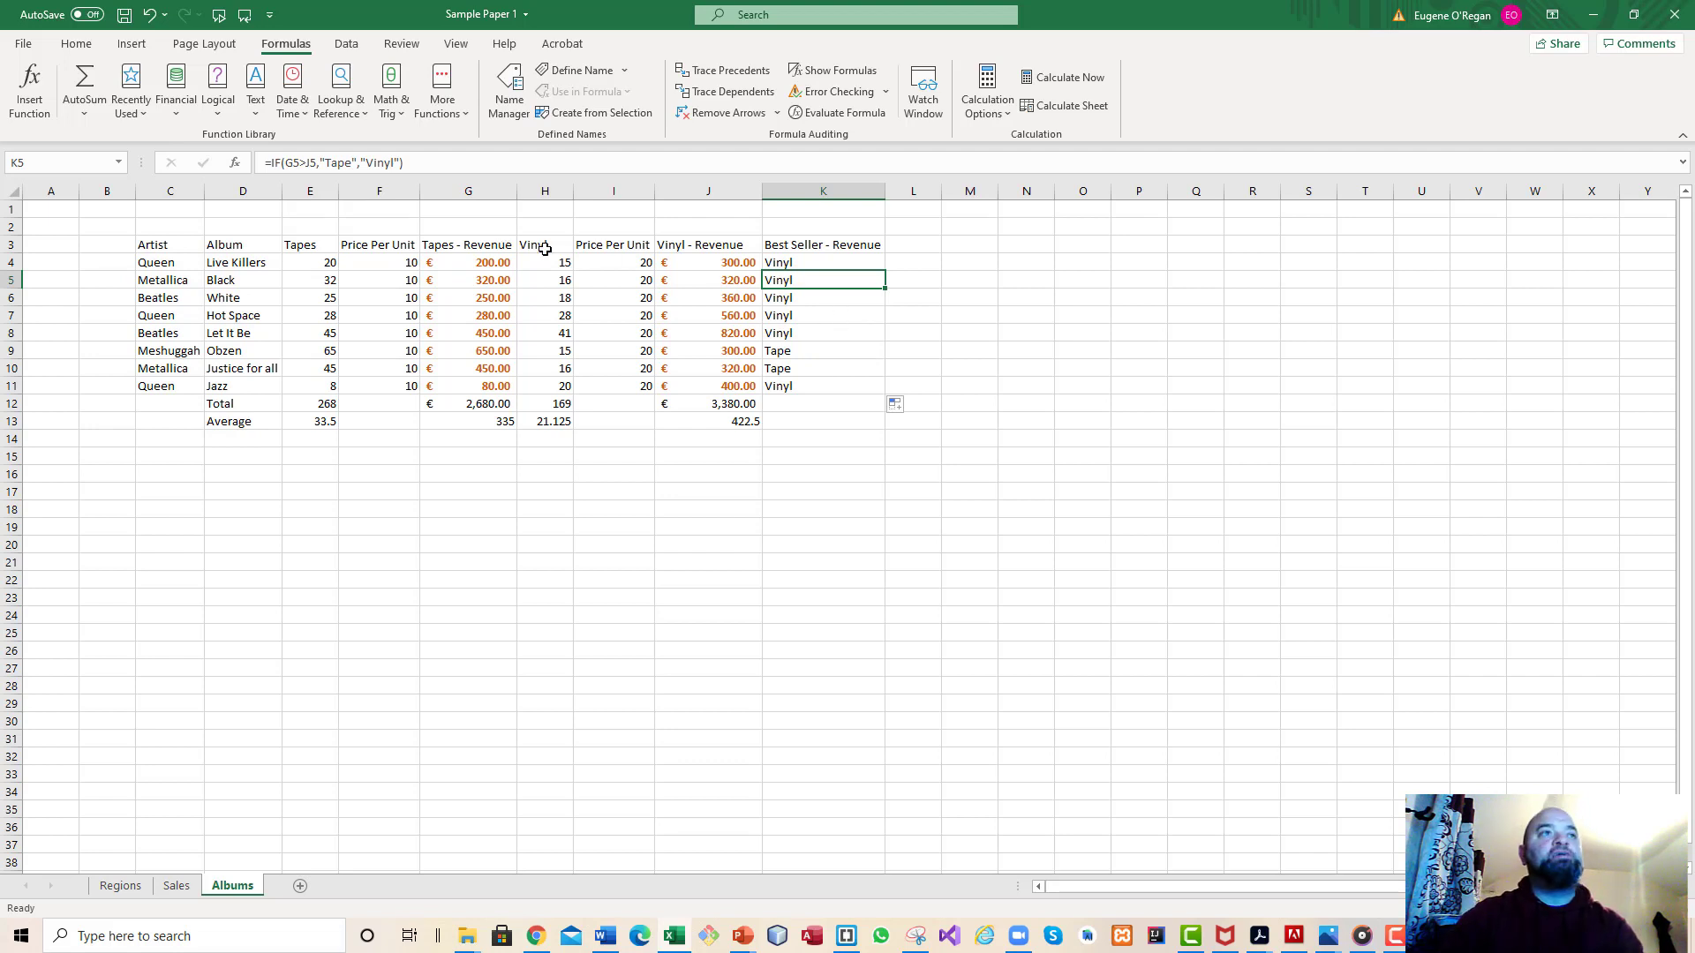
pyautogui.click(446, 279)
pyautogui.click(707, 280)
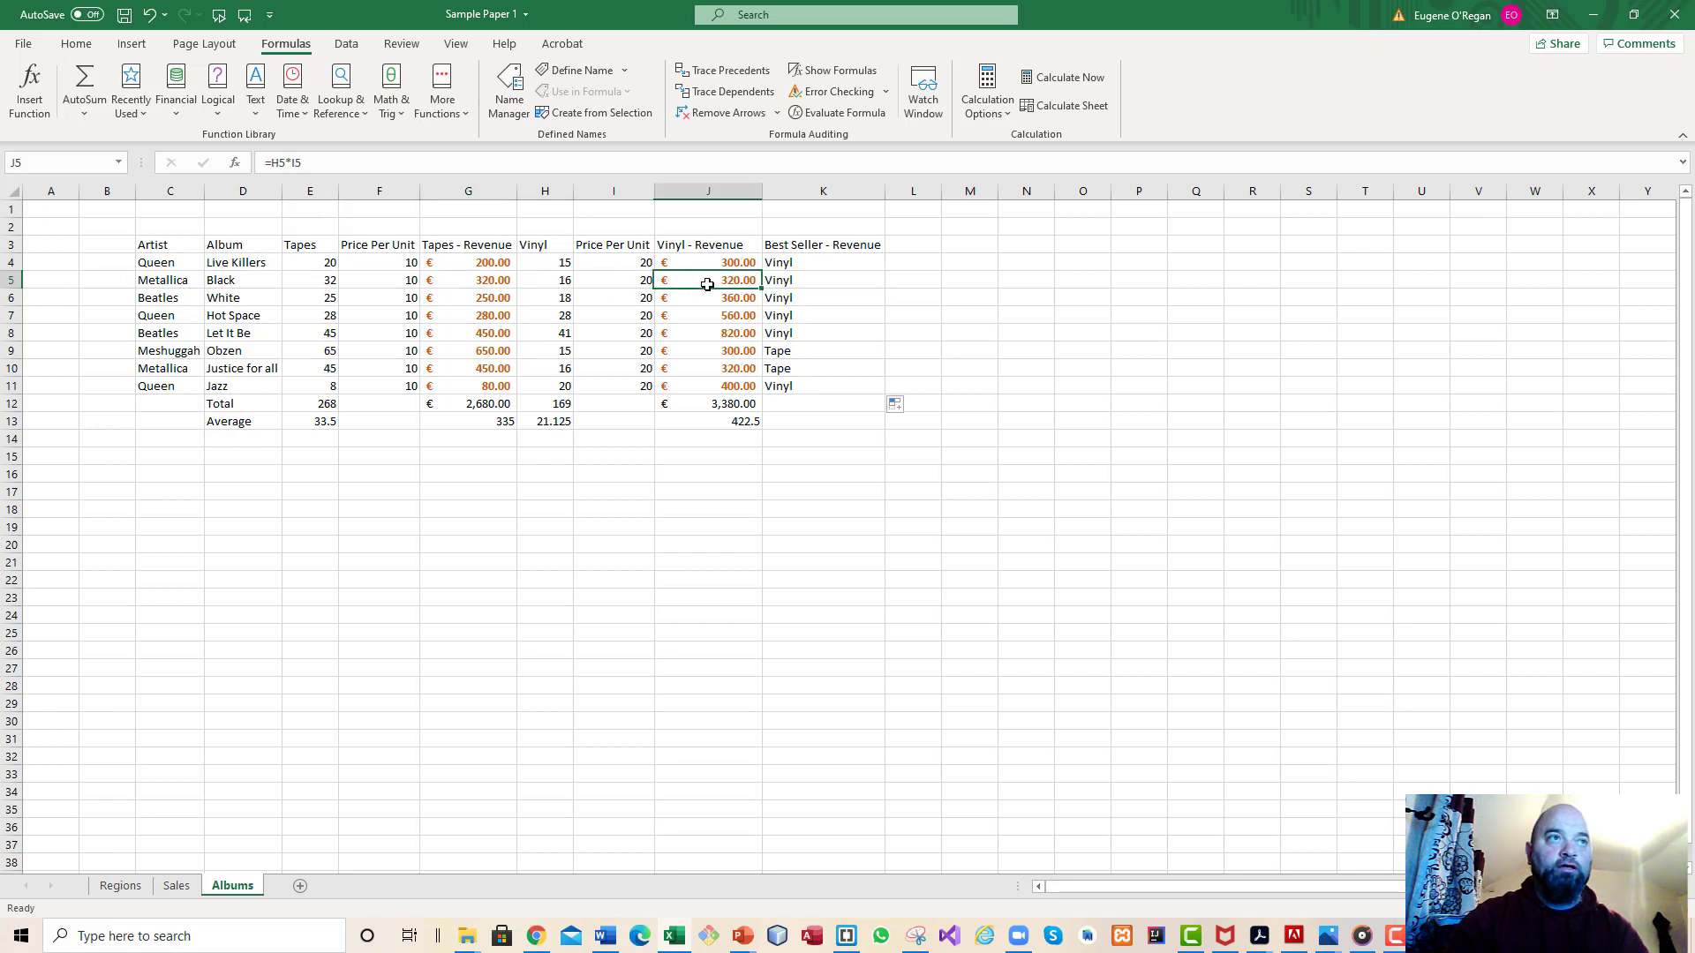
pyautogui.click(486, 301)
pyautogui.click(737, 297)
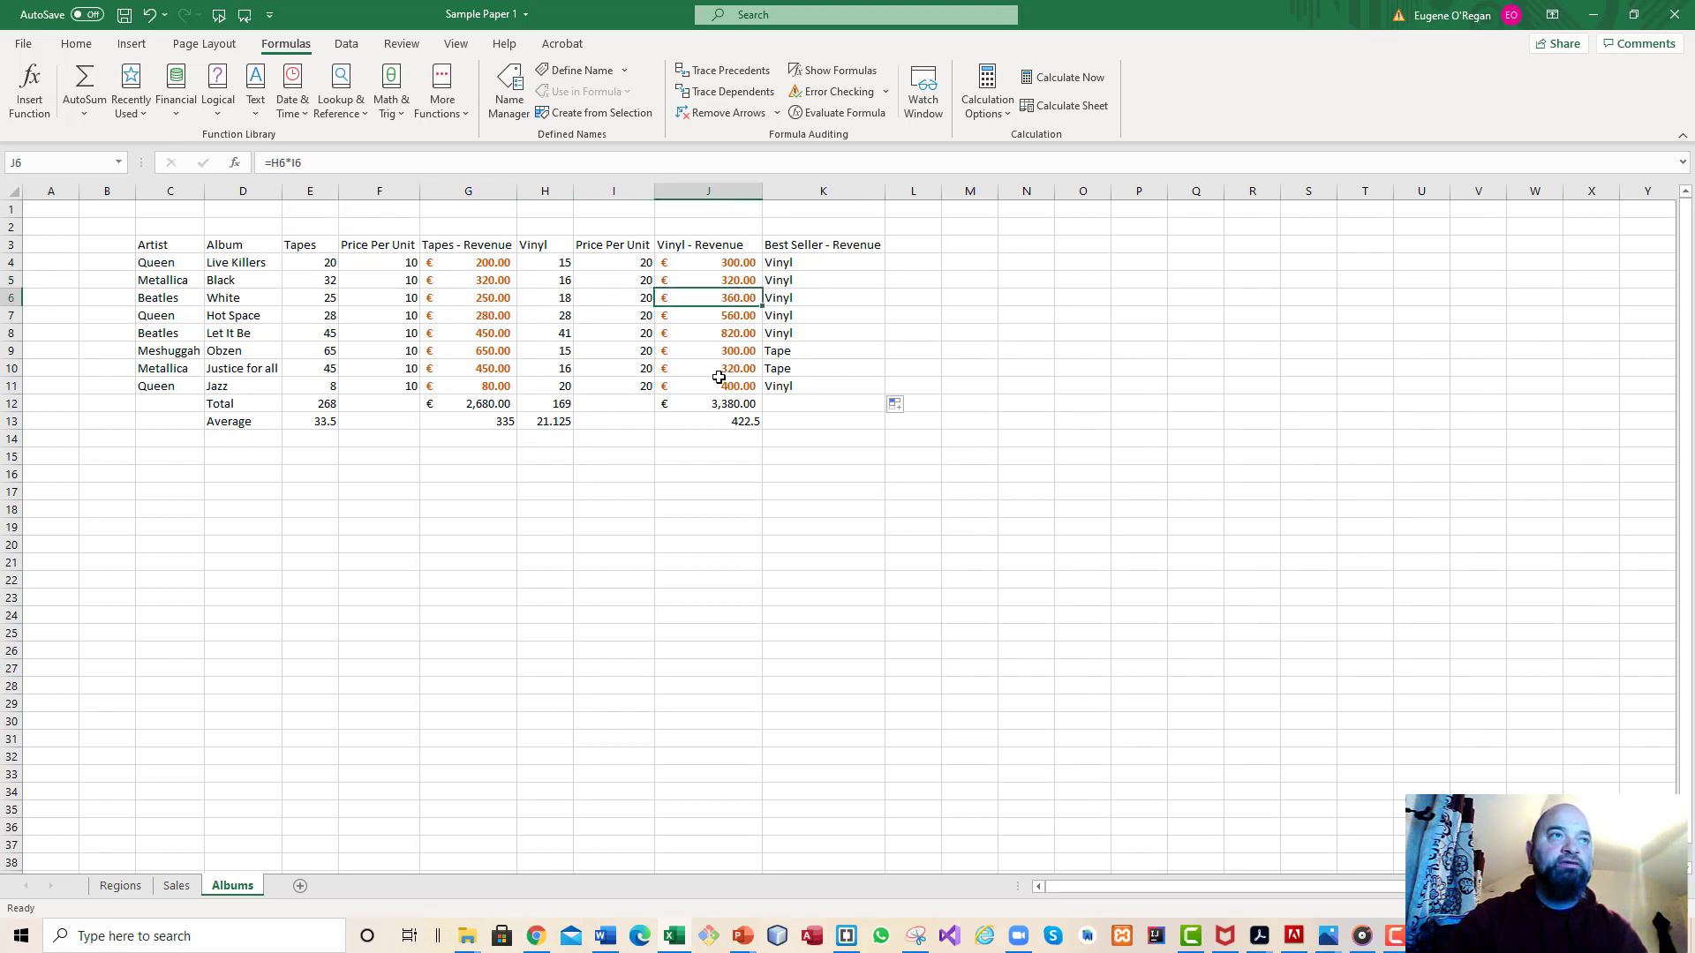
pyautogui.click(470, 316)
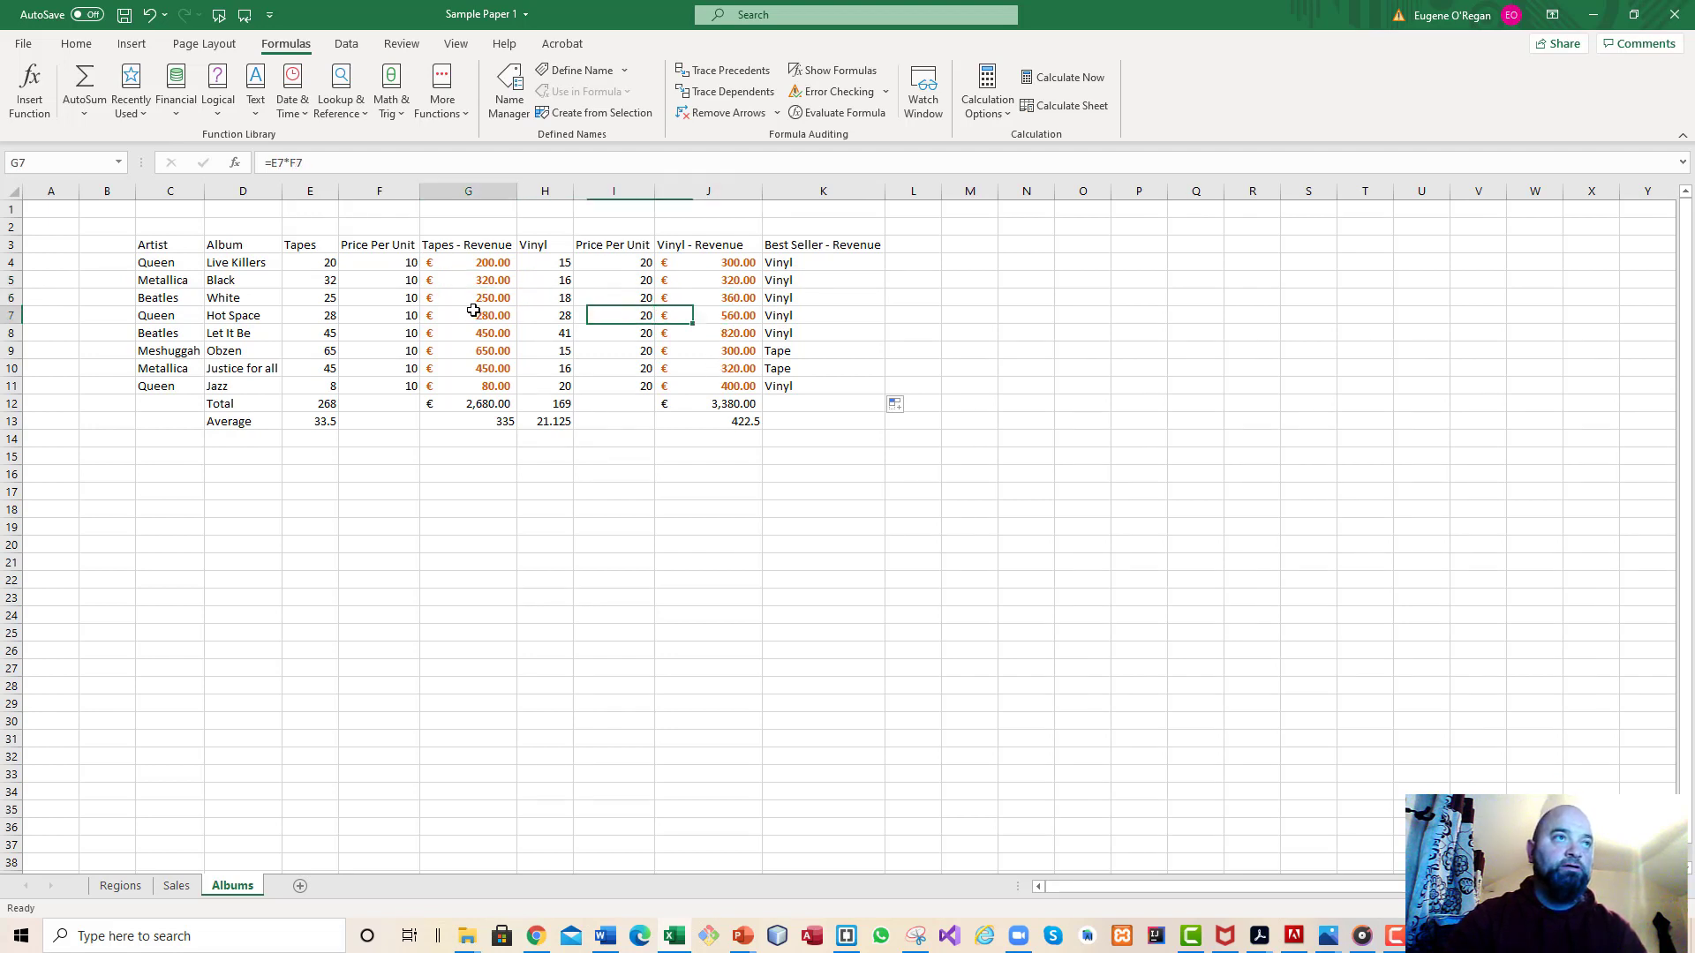
pyautogui.click(488, 335)
pyautogui.click(698, 334)
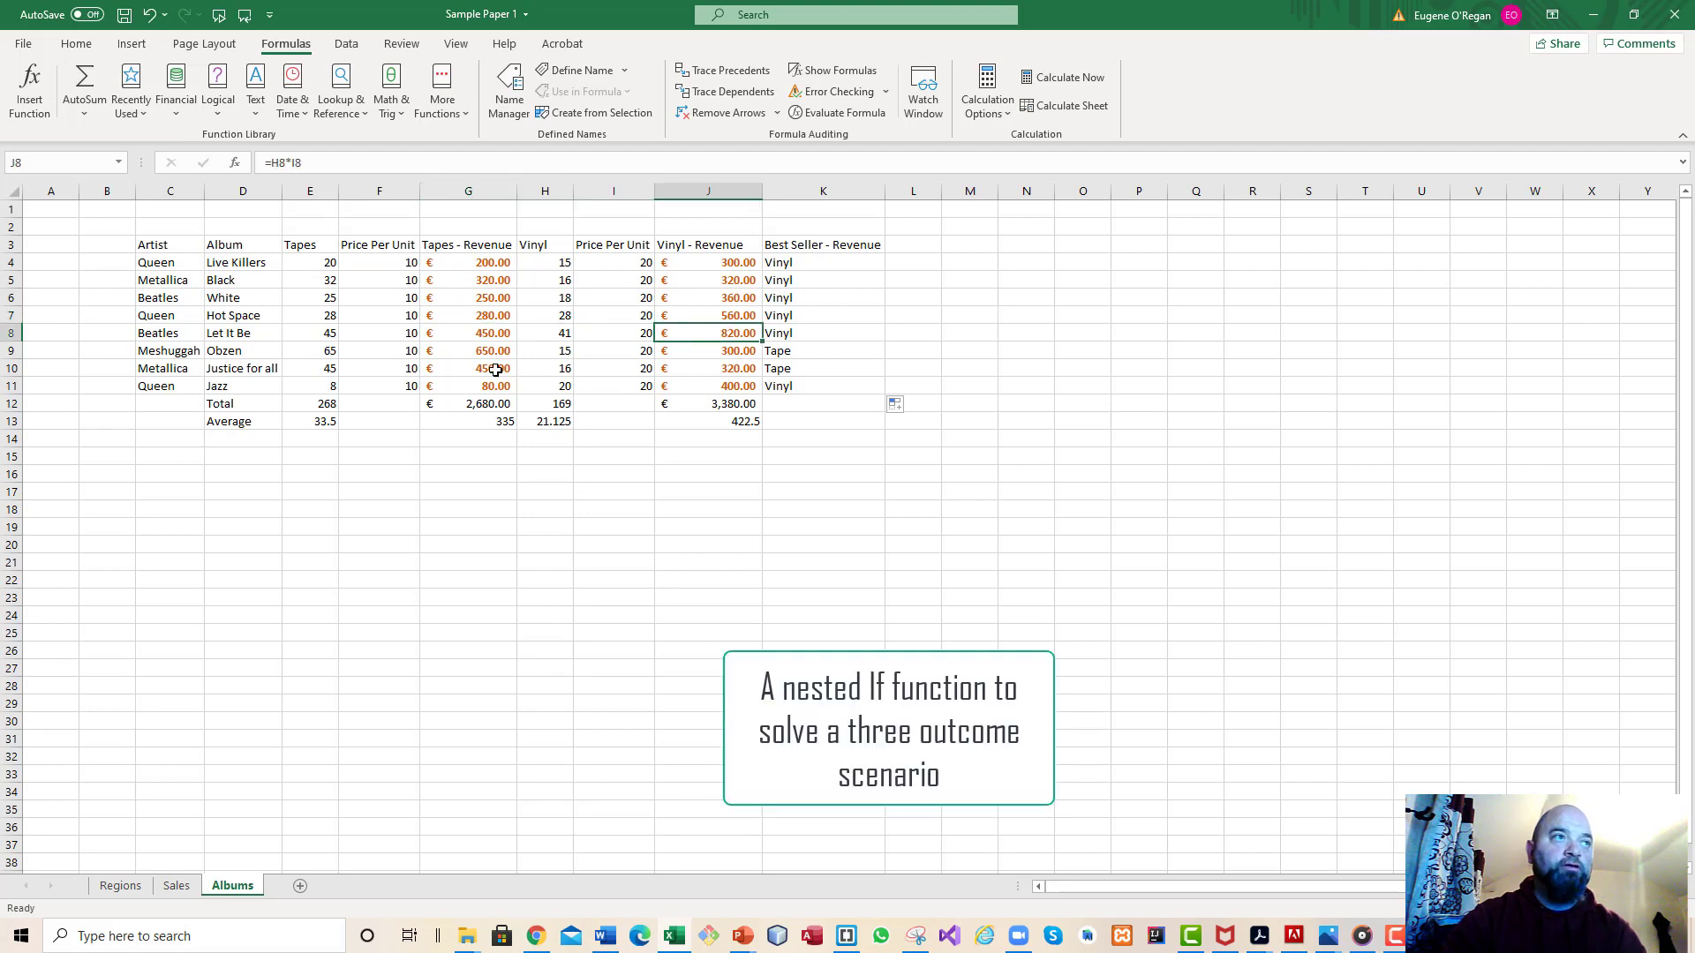
# - Compare the tape and vinyl revenue of the Black album in row 5
pyautogui.click(490, 352)
pyautogui.click(468, 333)
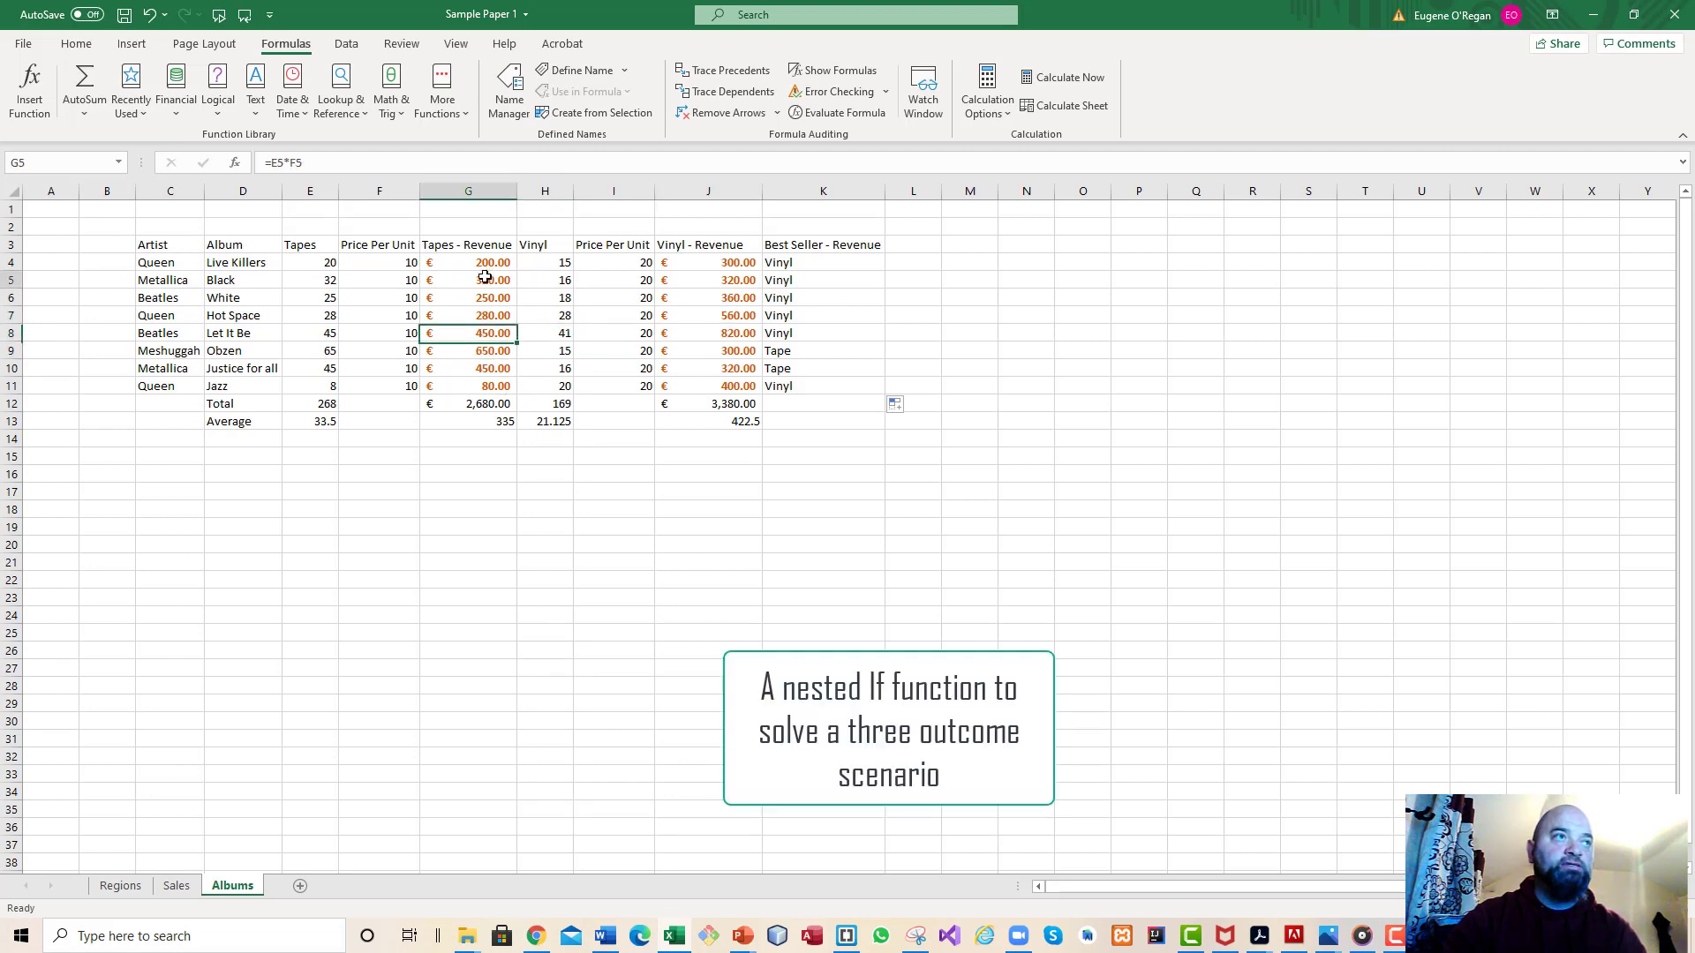
pyautogui.click(490, 282)
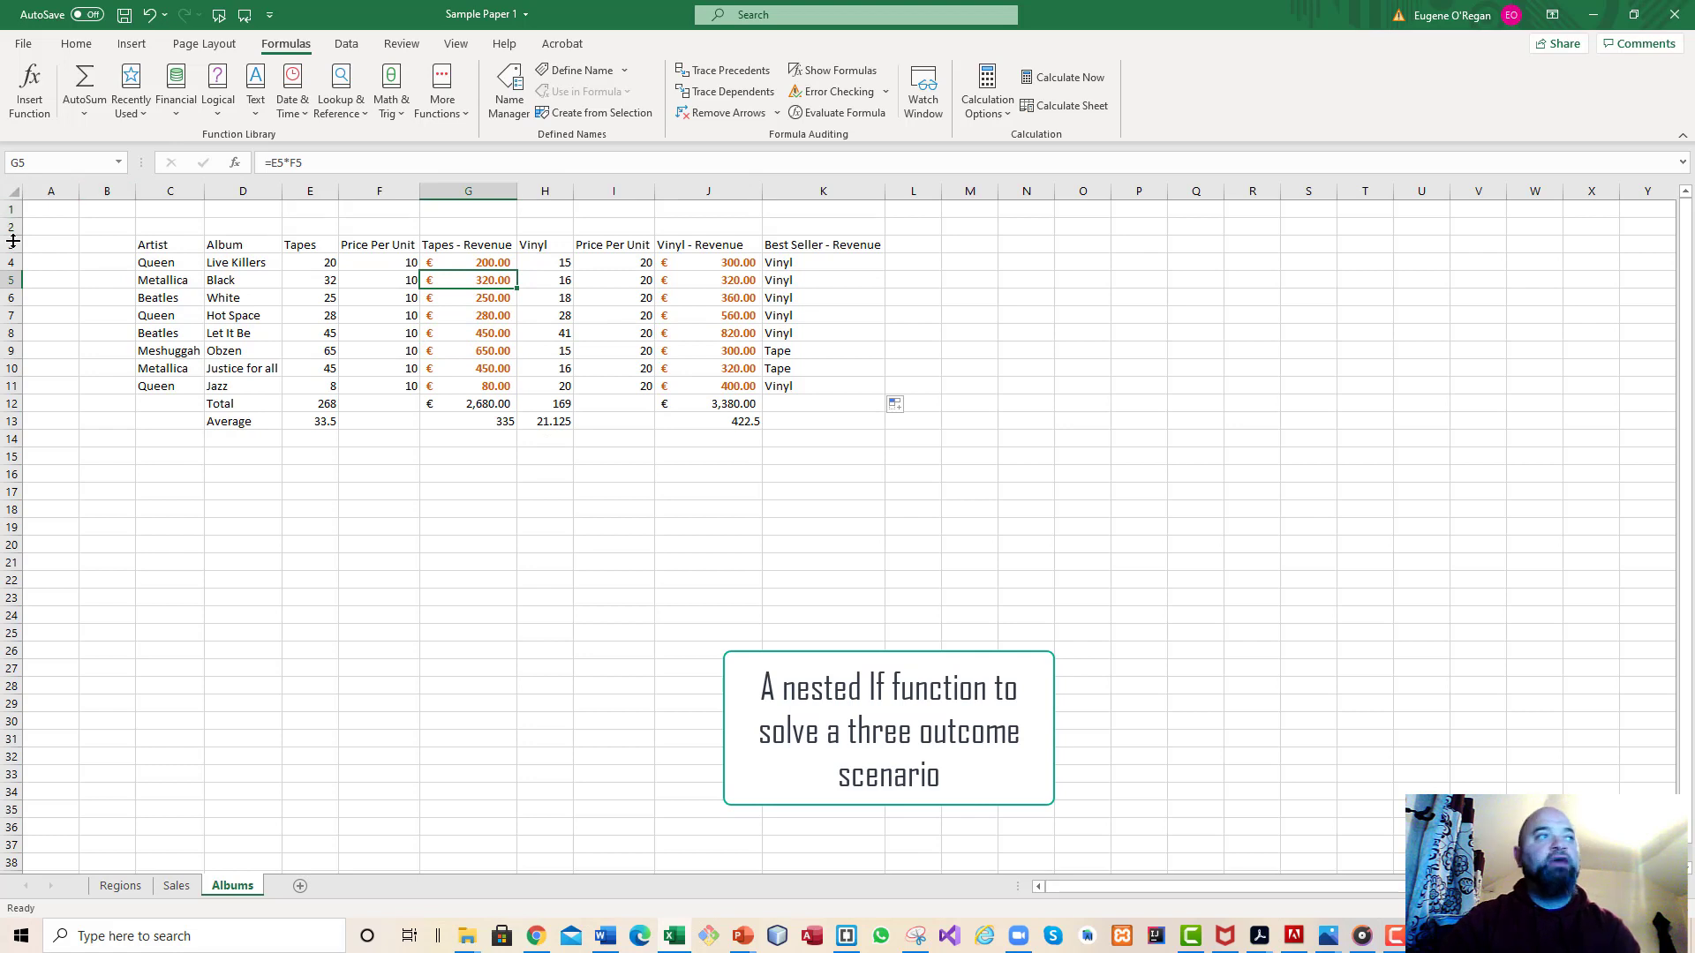
pyautogui.click(8, 279)
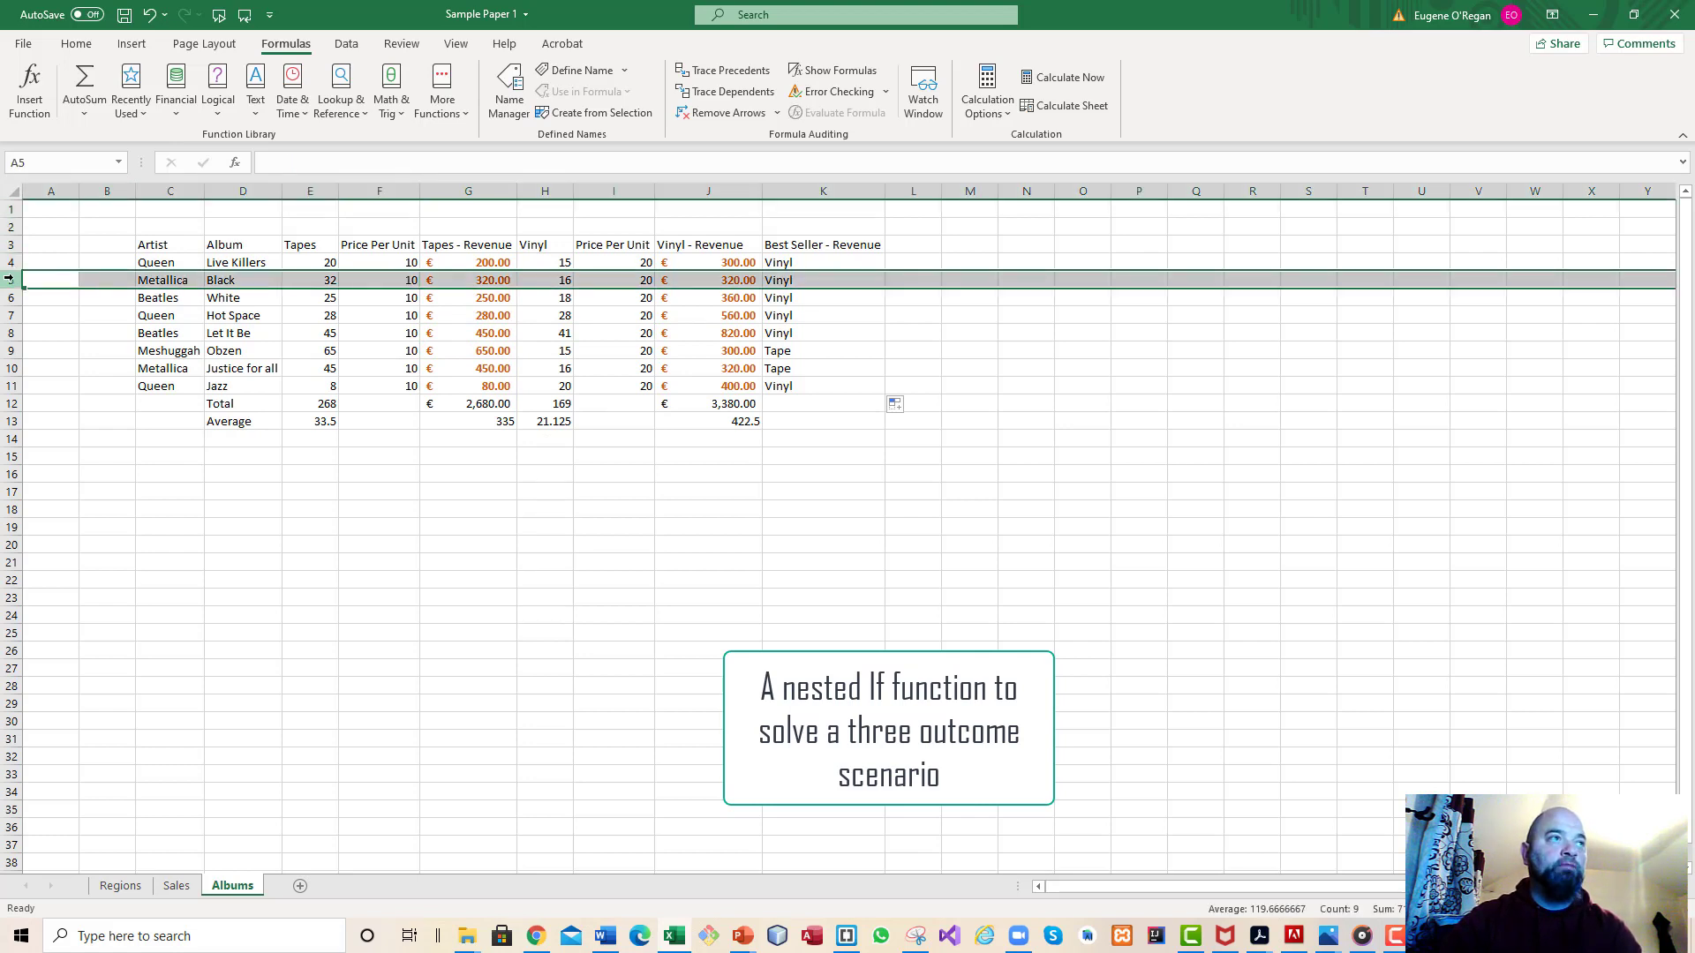
pyautogui.click(490, 281)
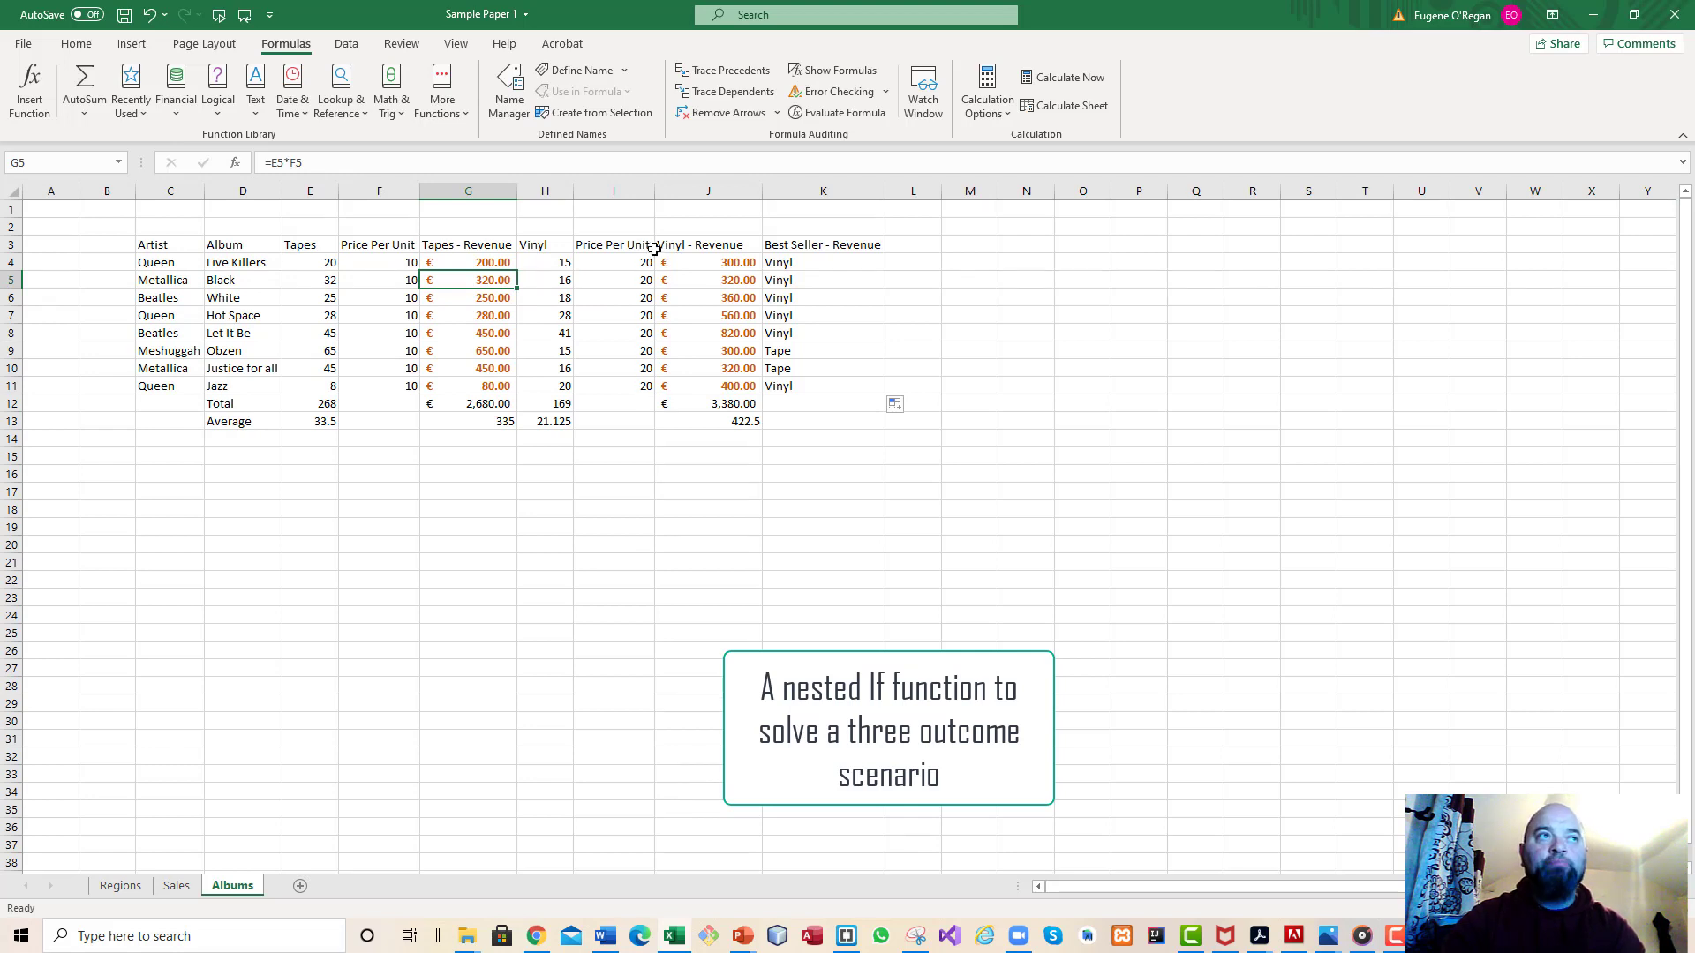
pyautogui.click(729, 279)
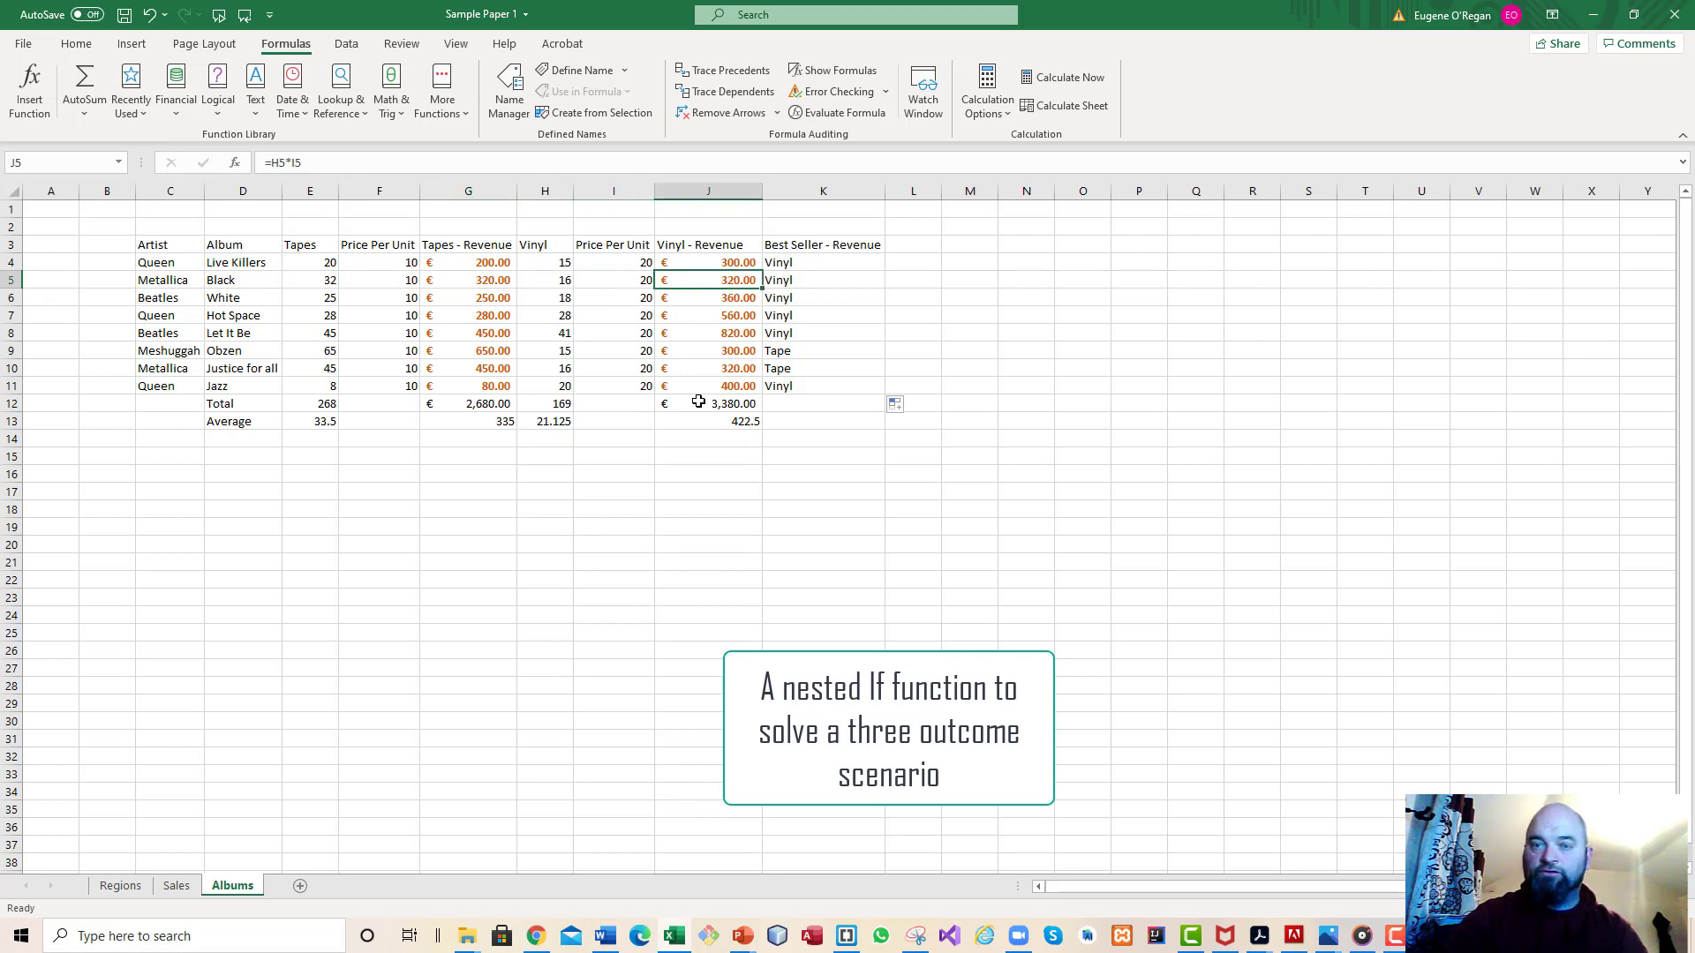
# - Change the logical test of the IF formula in K5 to G5>=J5
pyautogui.click(799, 281)
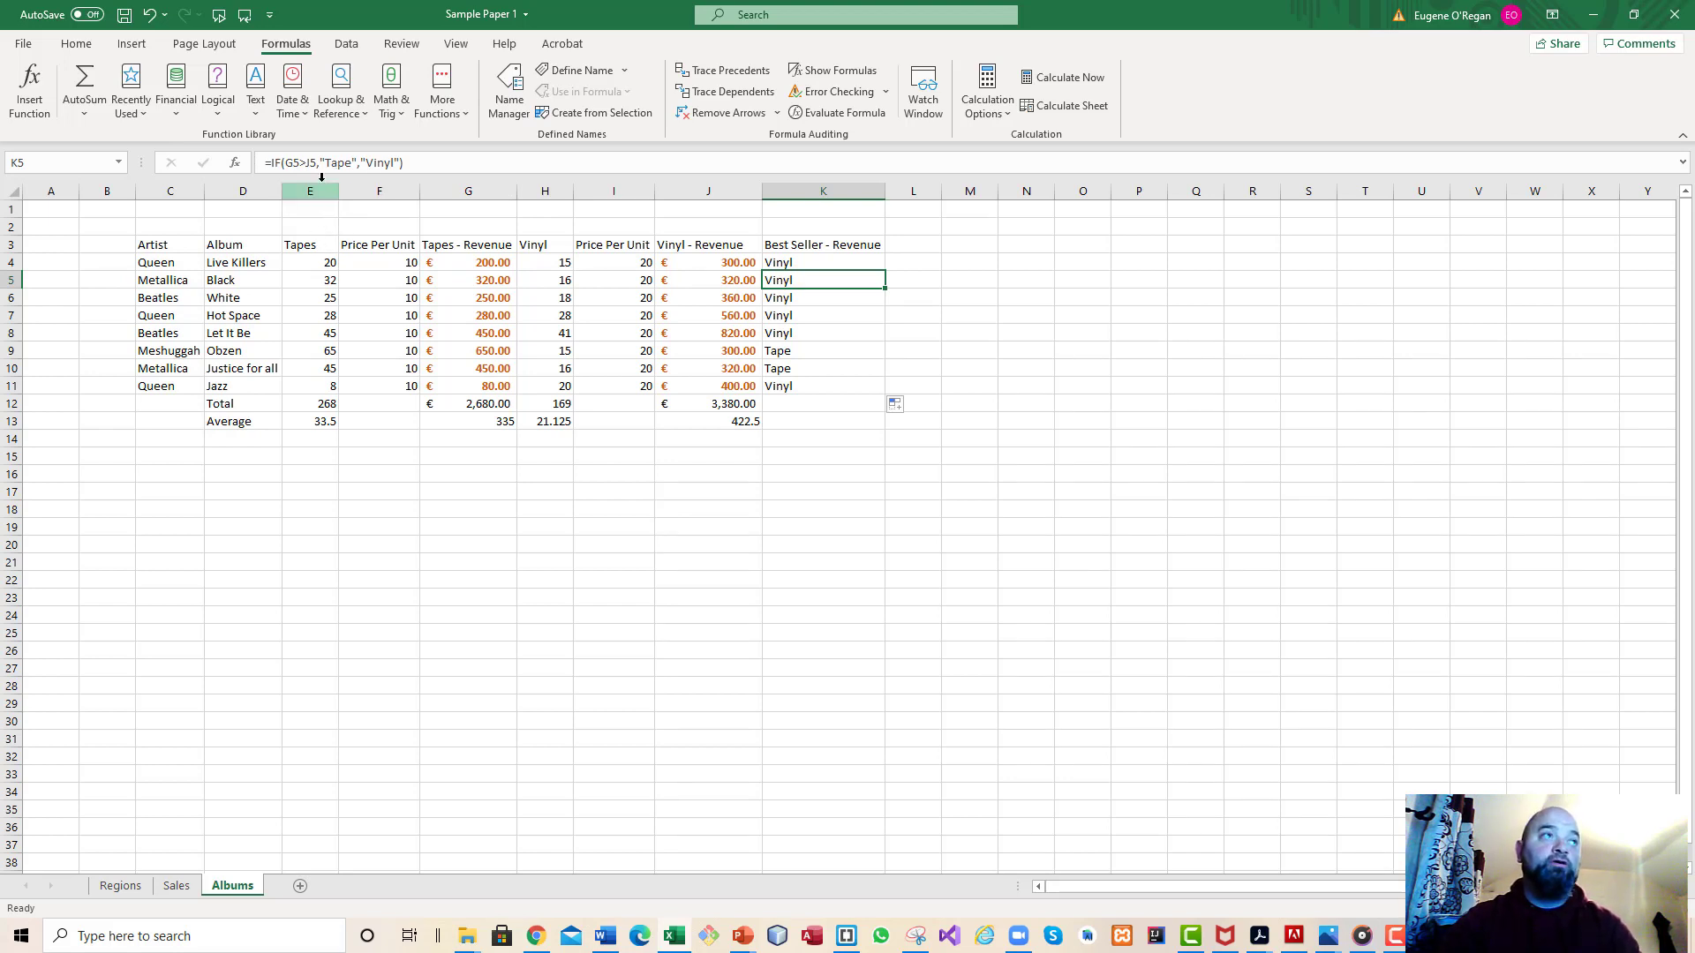
pyautogui.click(305, 163)
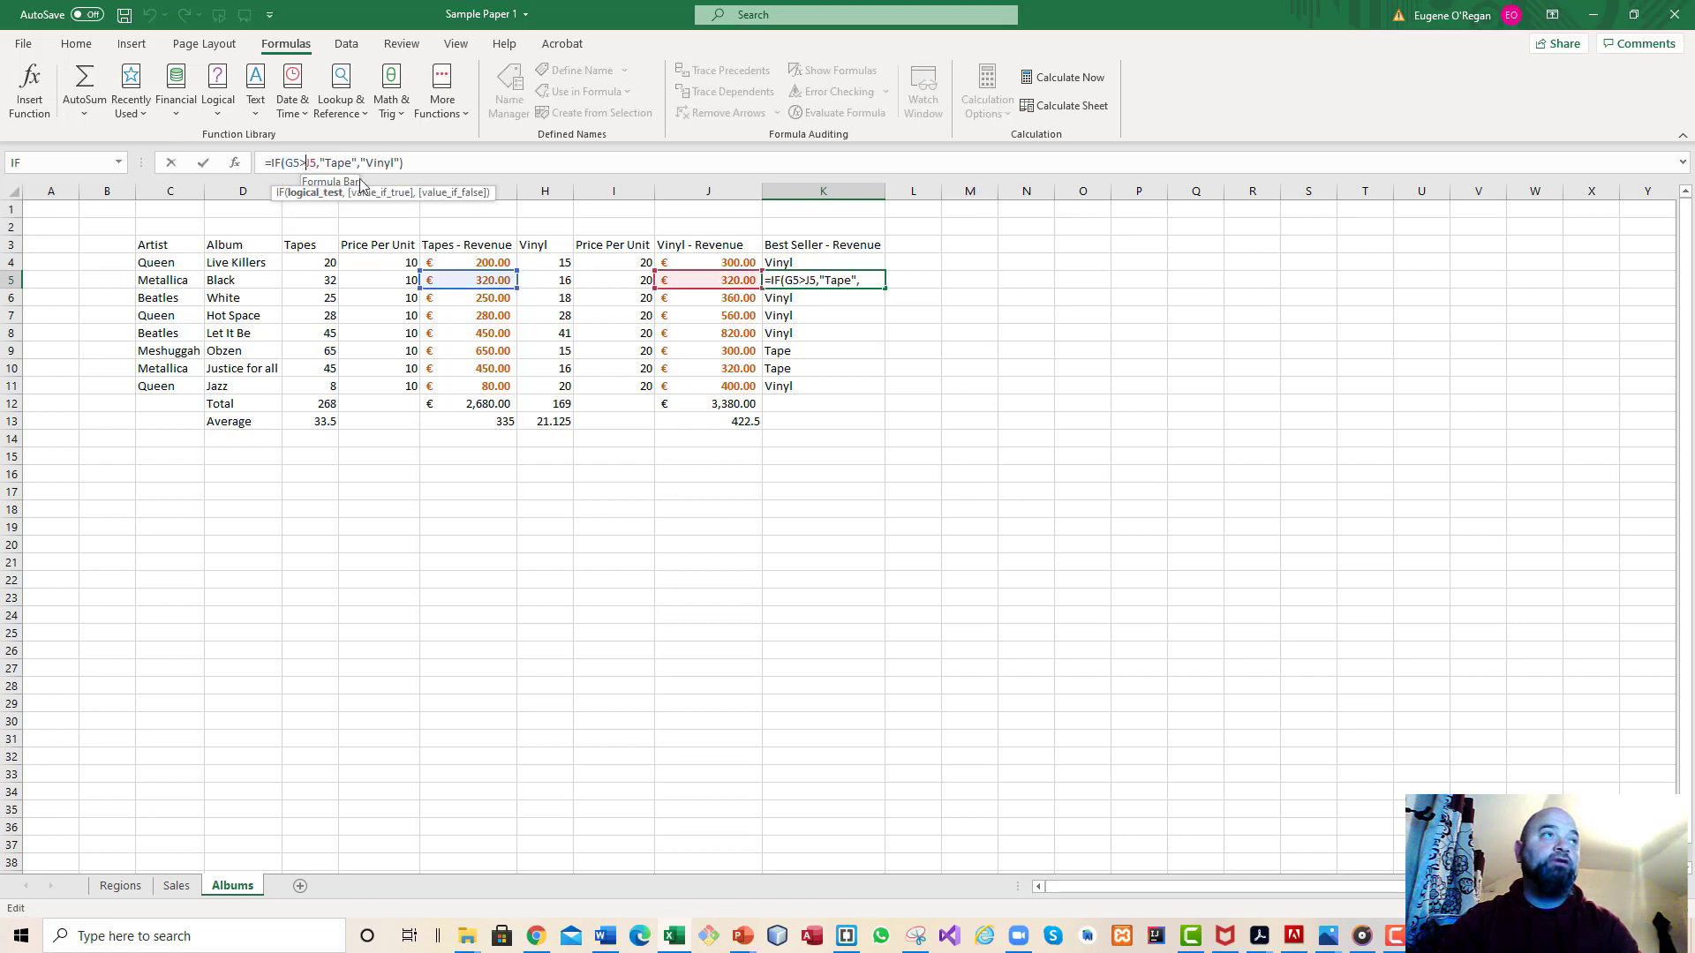
pyautogui.write('=')
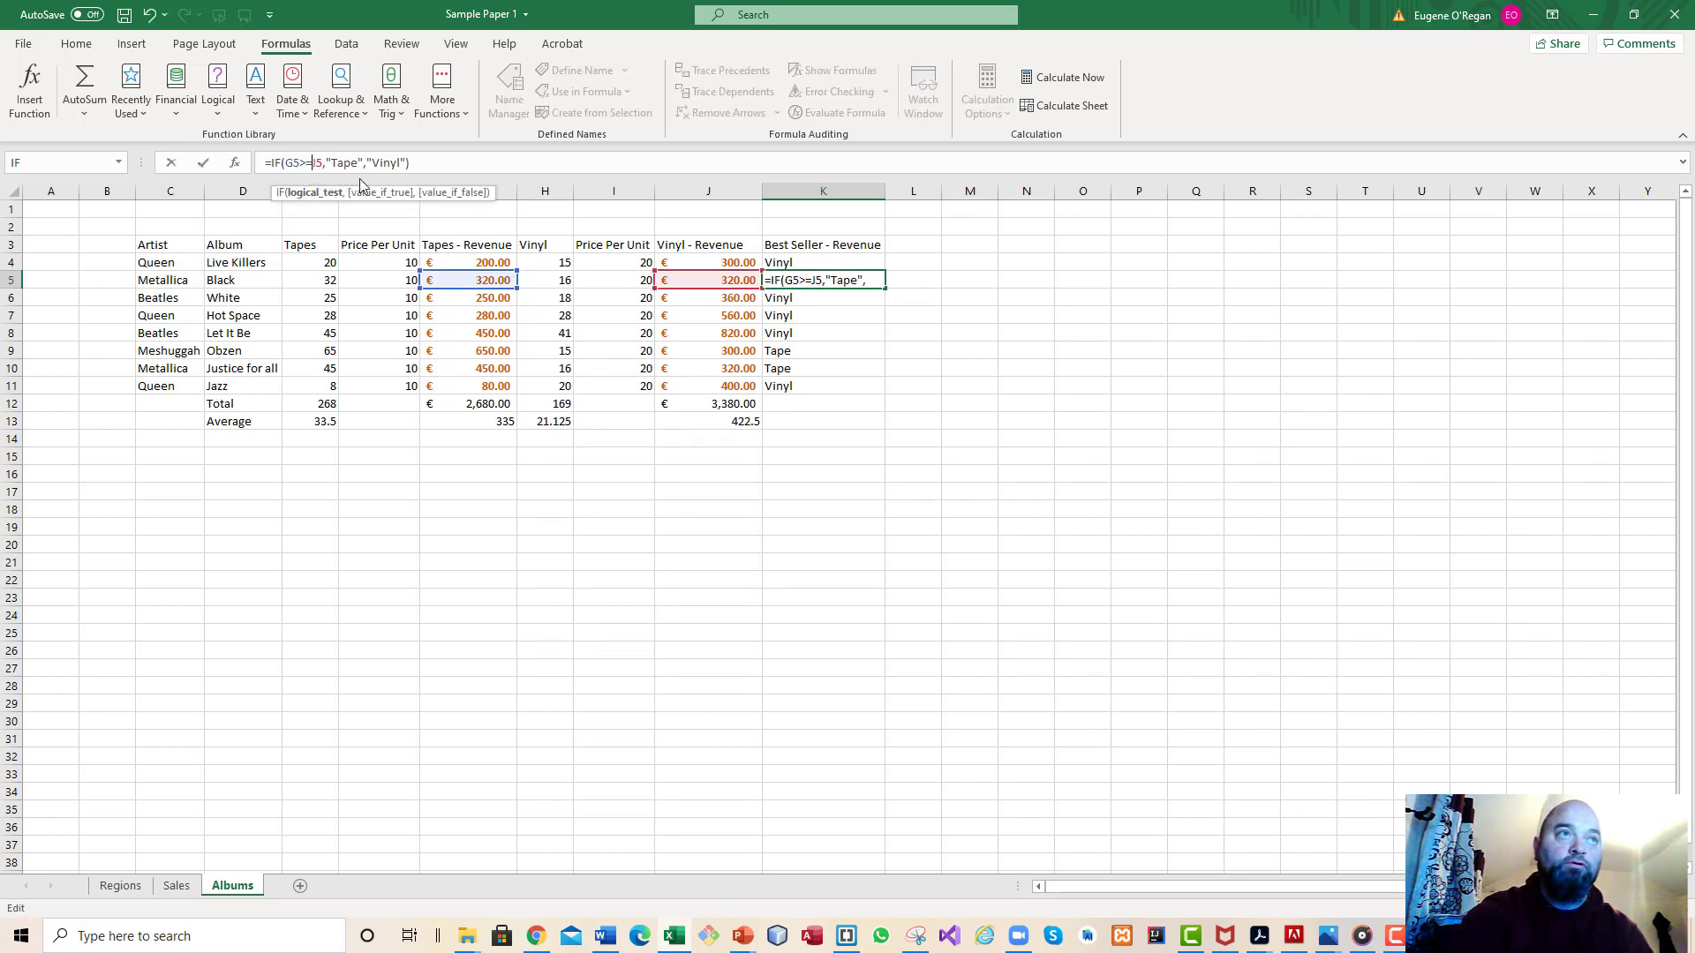
pyautogui.press('Return')
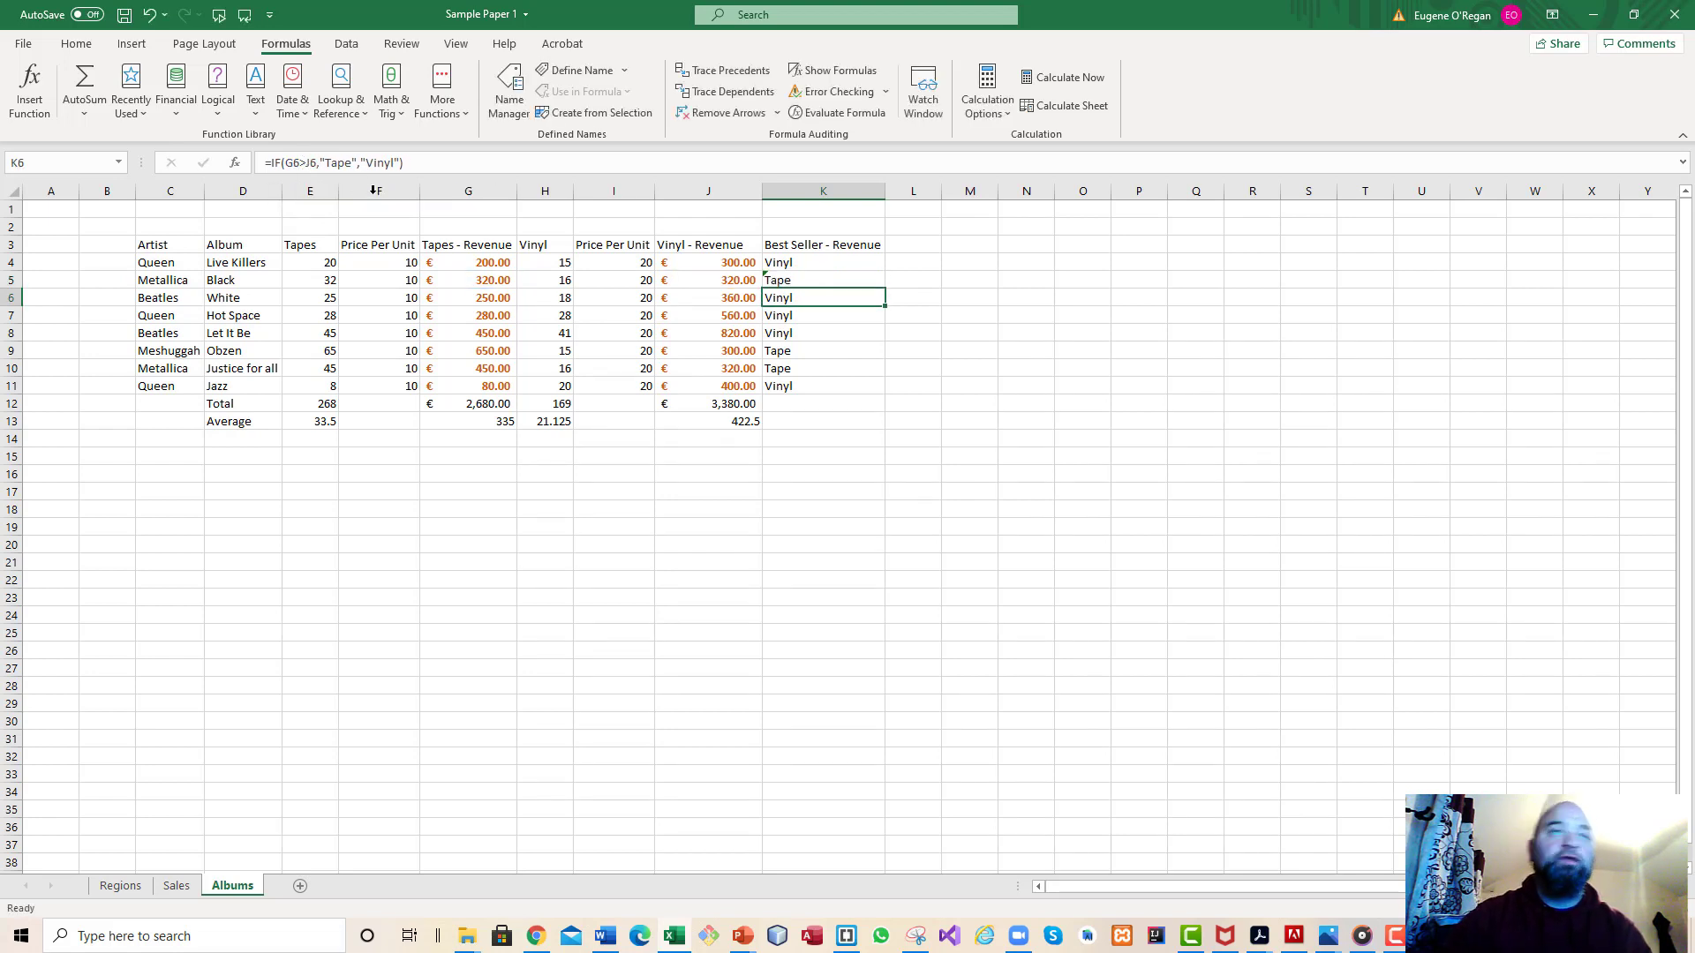
# - Compare the IF formulas and their results in K4 and K5
pyautogui.click(790, 281)
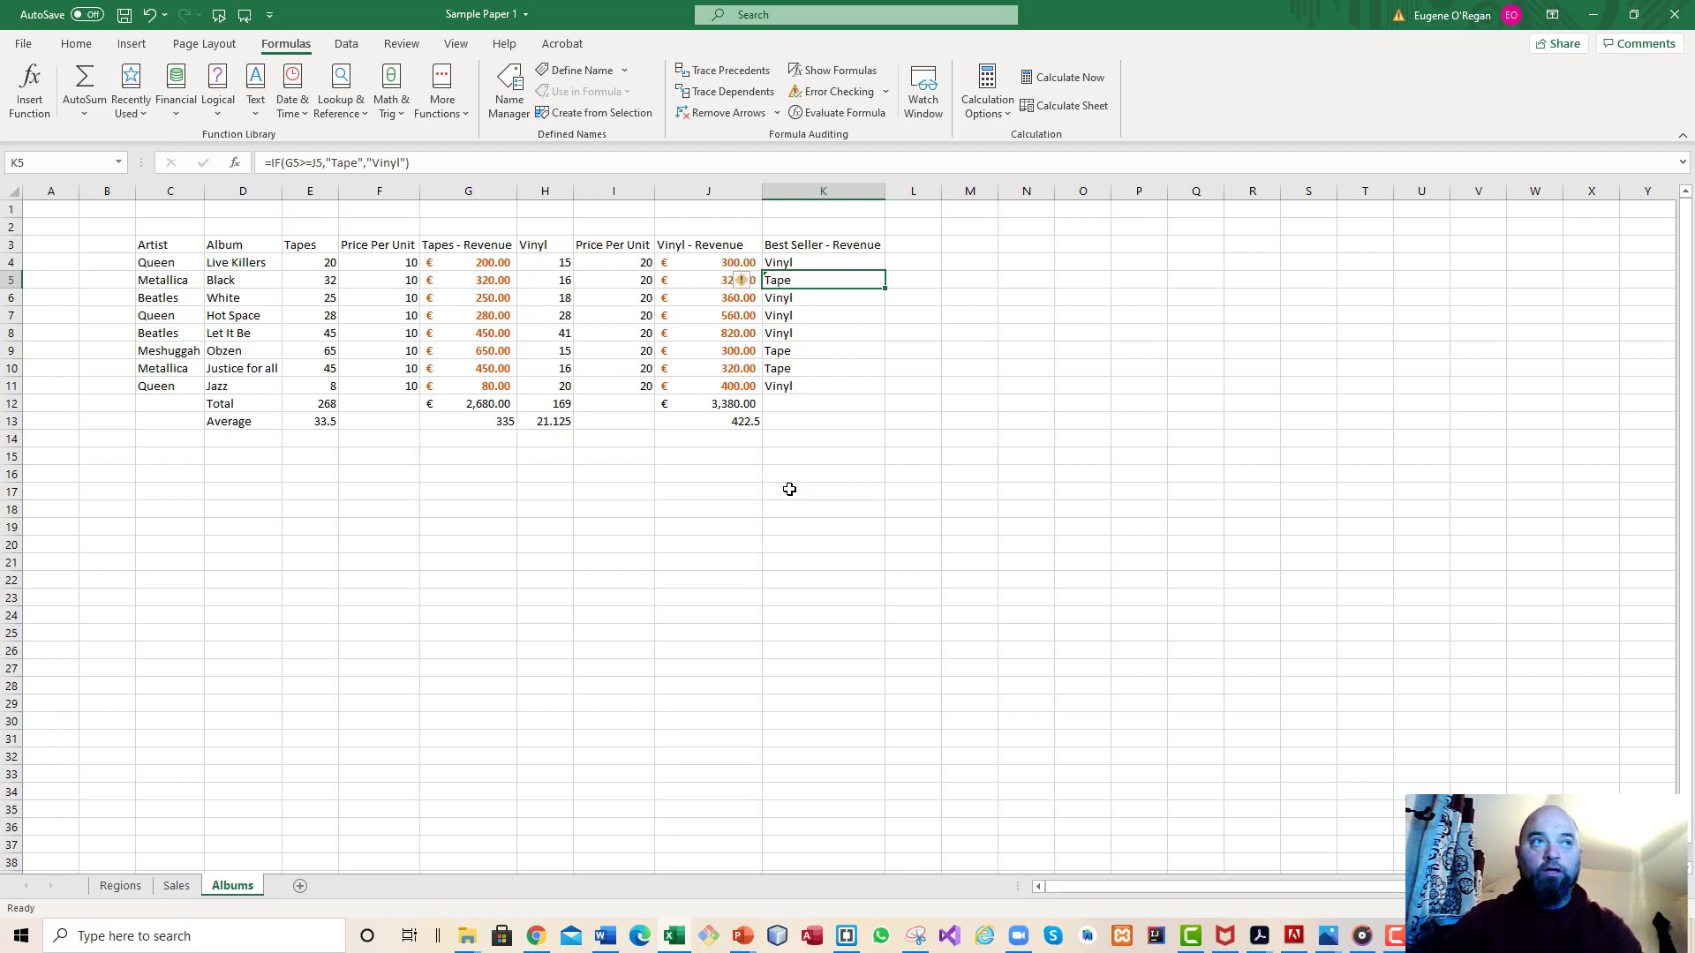
pyautogui.click(823, 262)
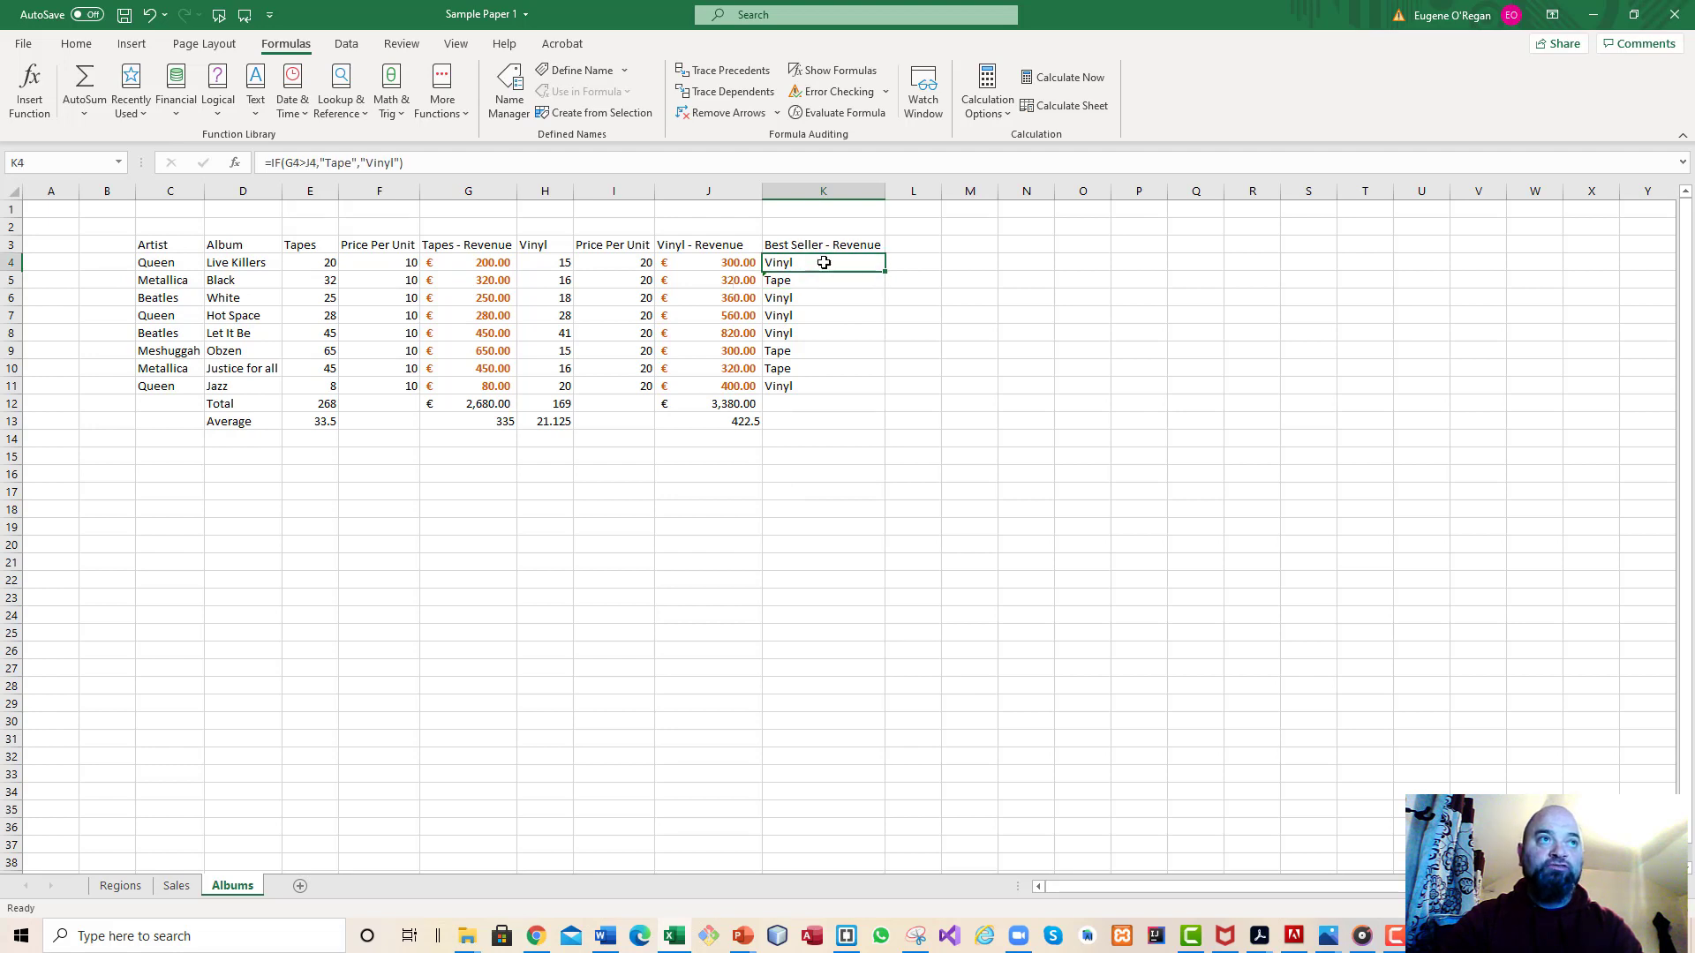
pyautogui.click(799, 280)
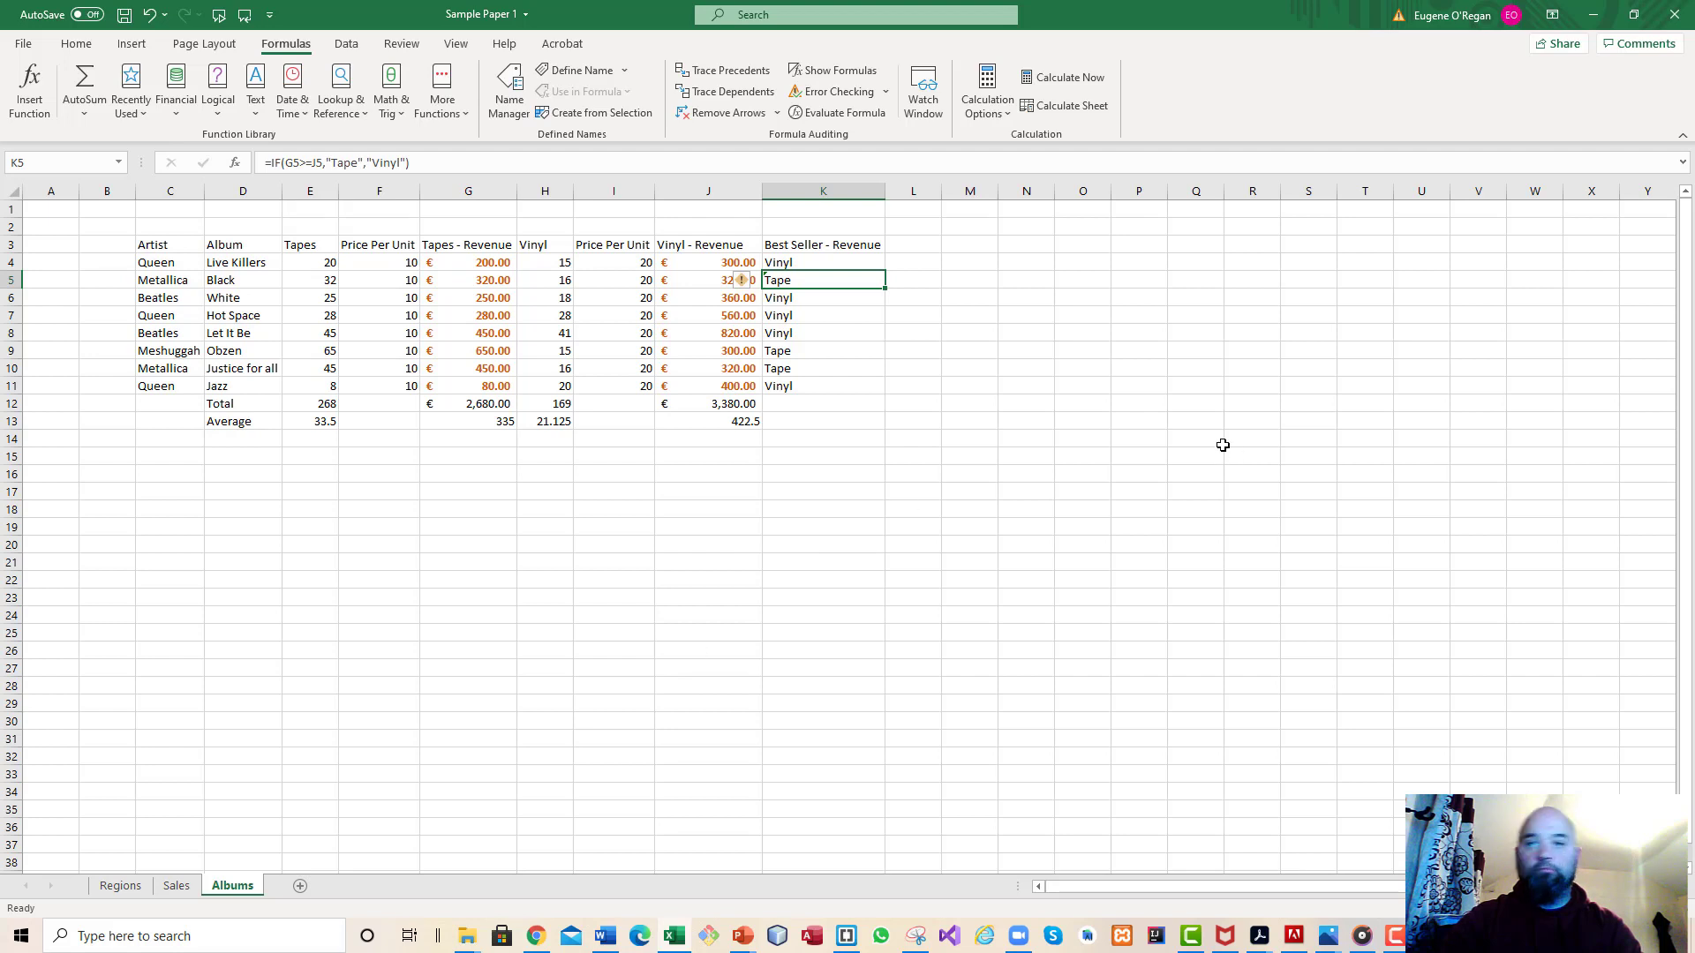
pyautogui.click(1069, 281)
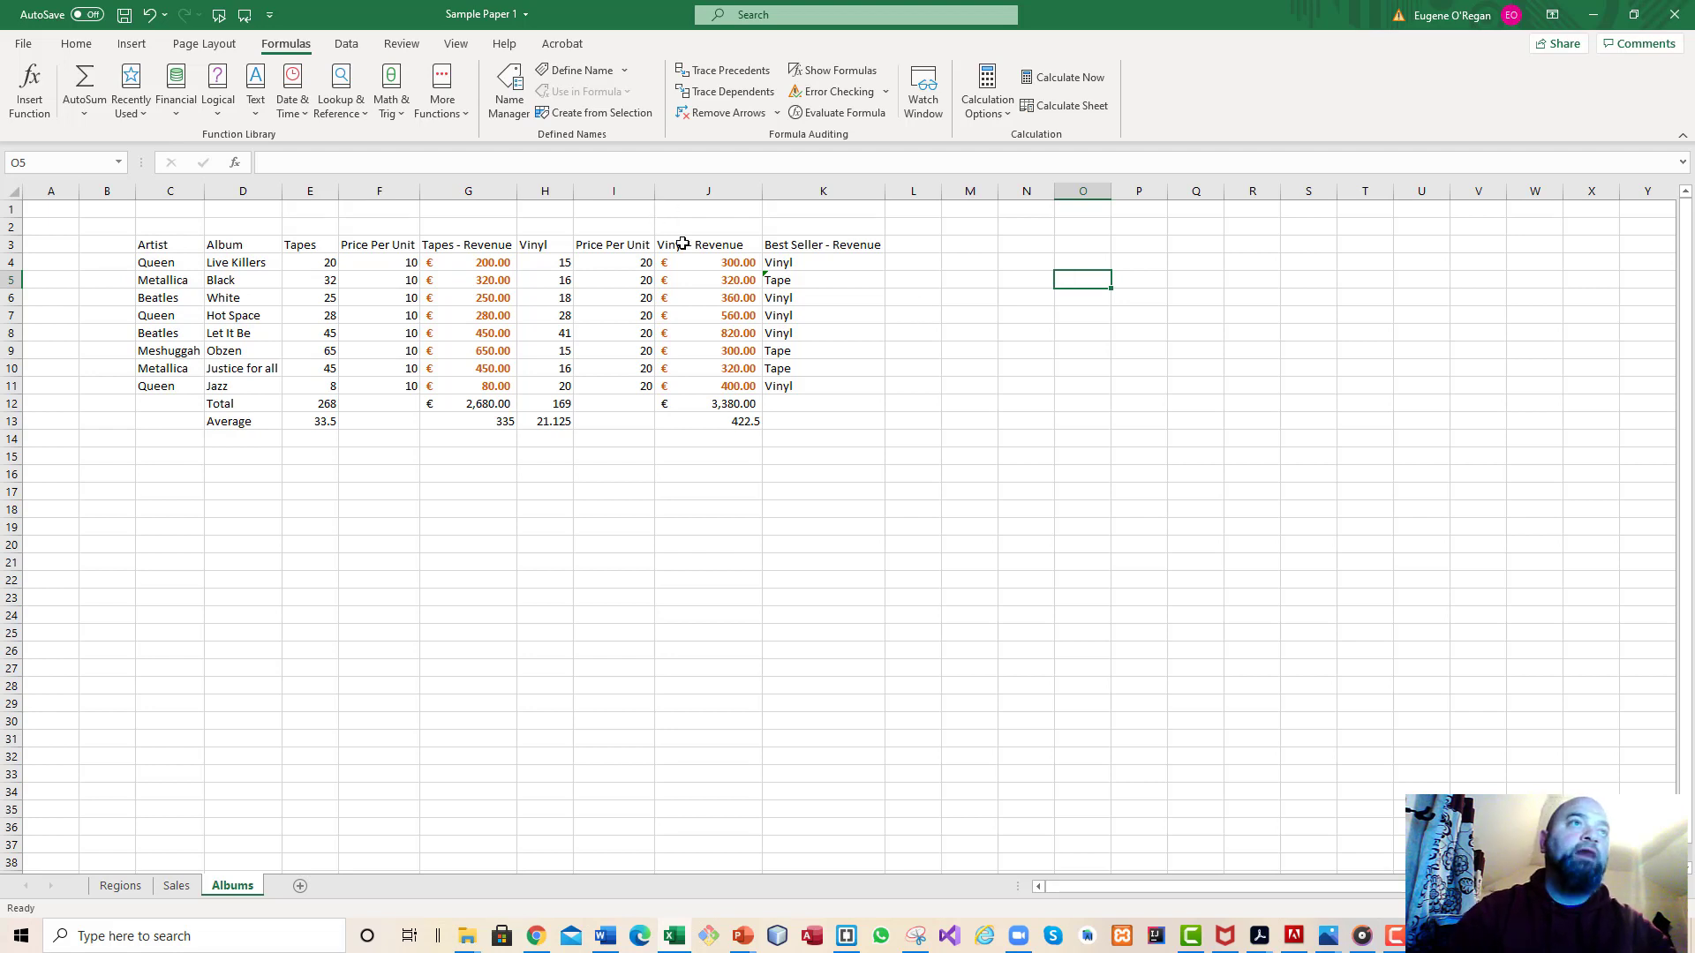
# - Replace the value-if-false argument of K5's formula with a nested IF that tests J5>G5
pyautogui.click(822, 283)
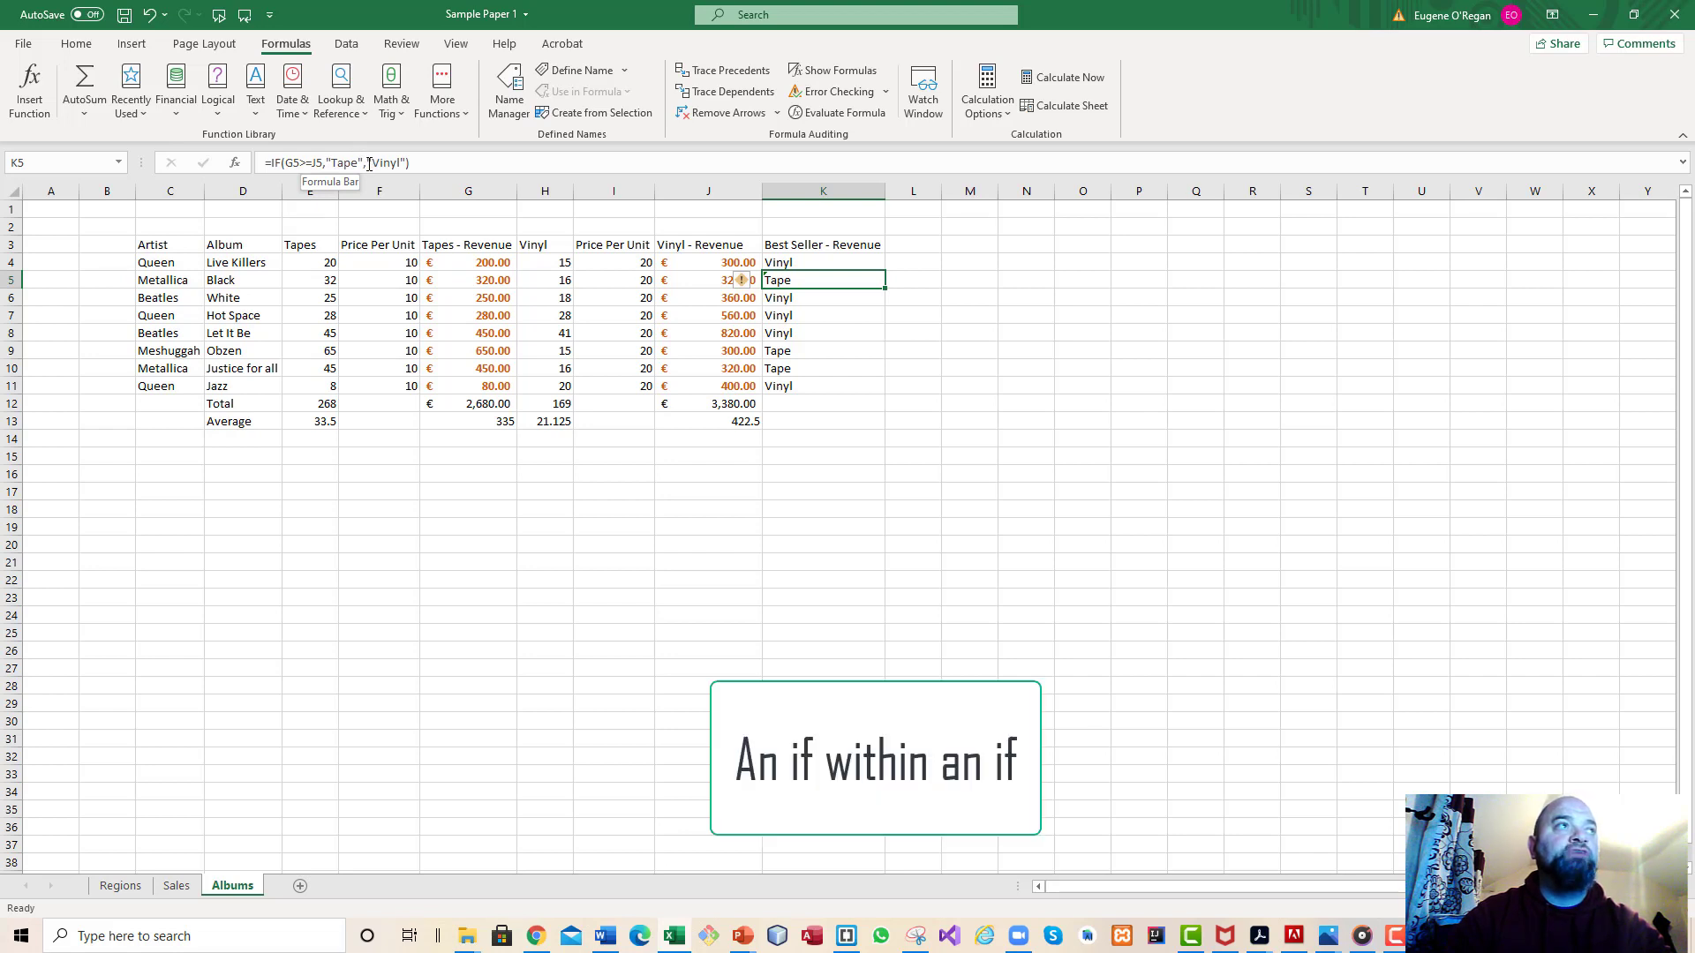
pyautogui.moveTo(367, 163); pyautogui.dragTo(429, 164)
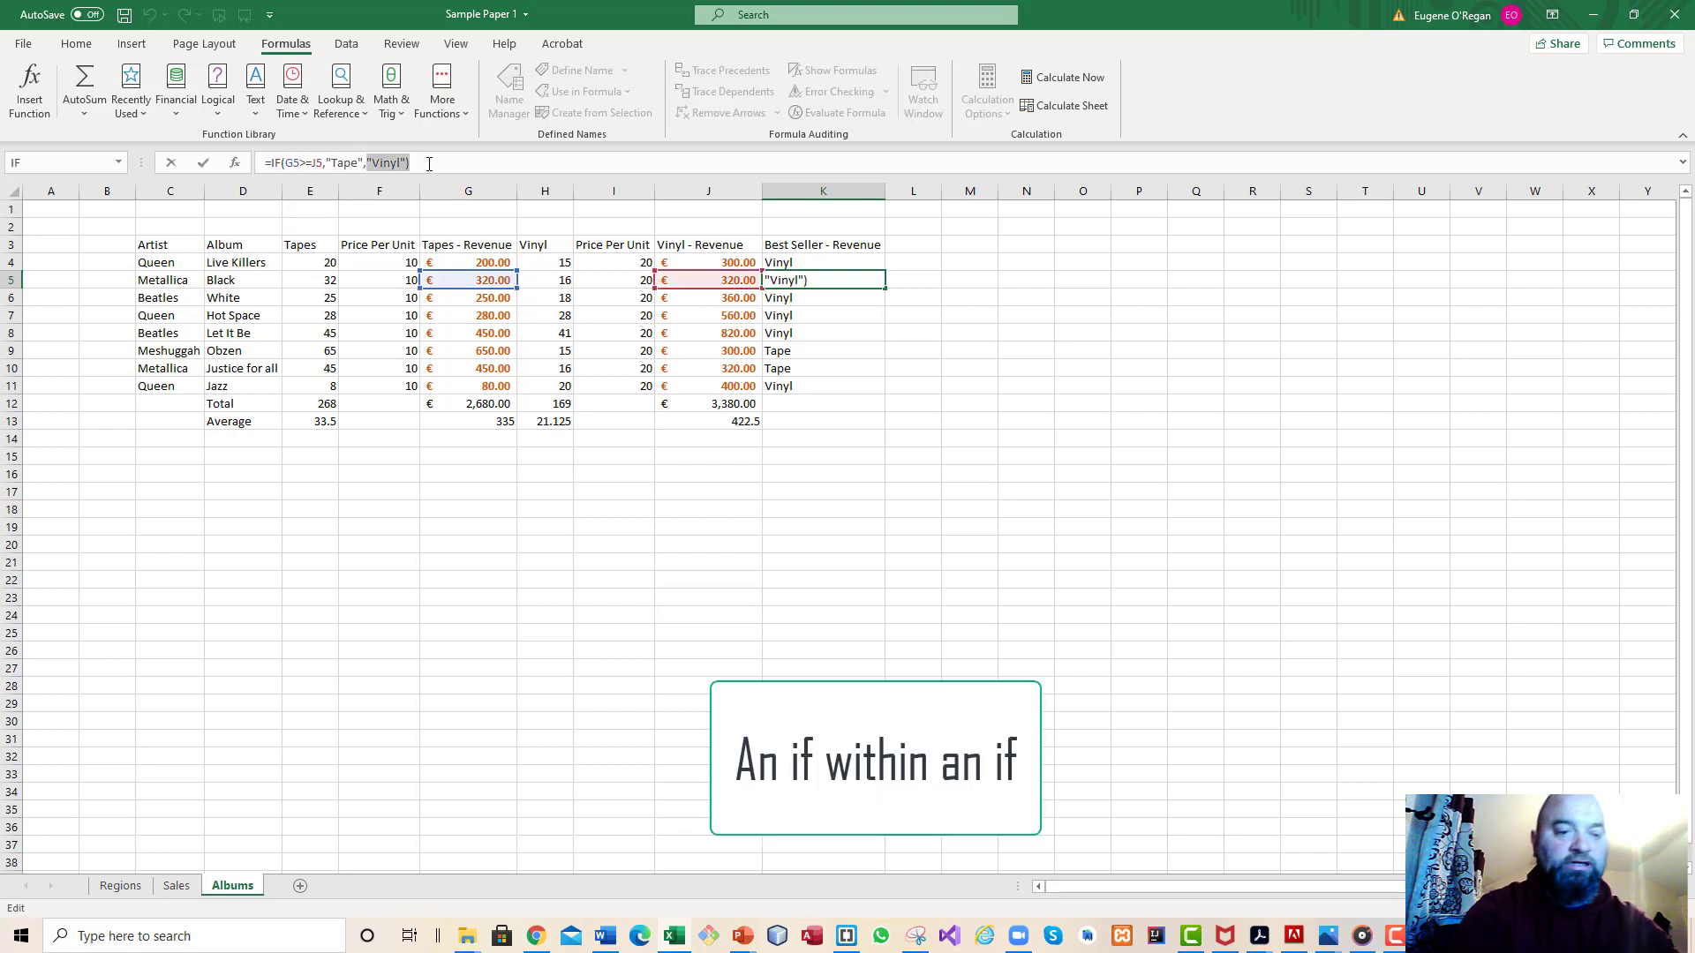
pyautogui.write('if ')
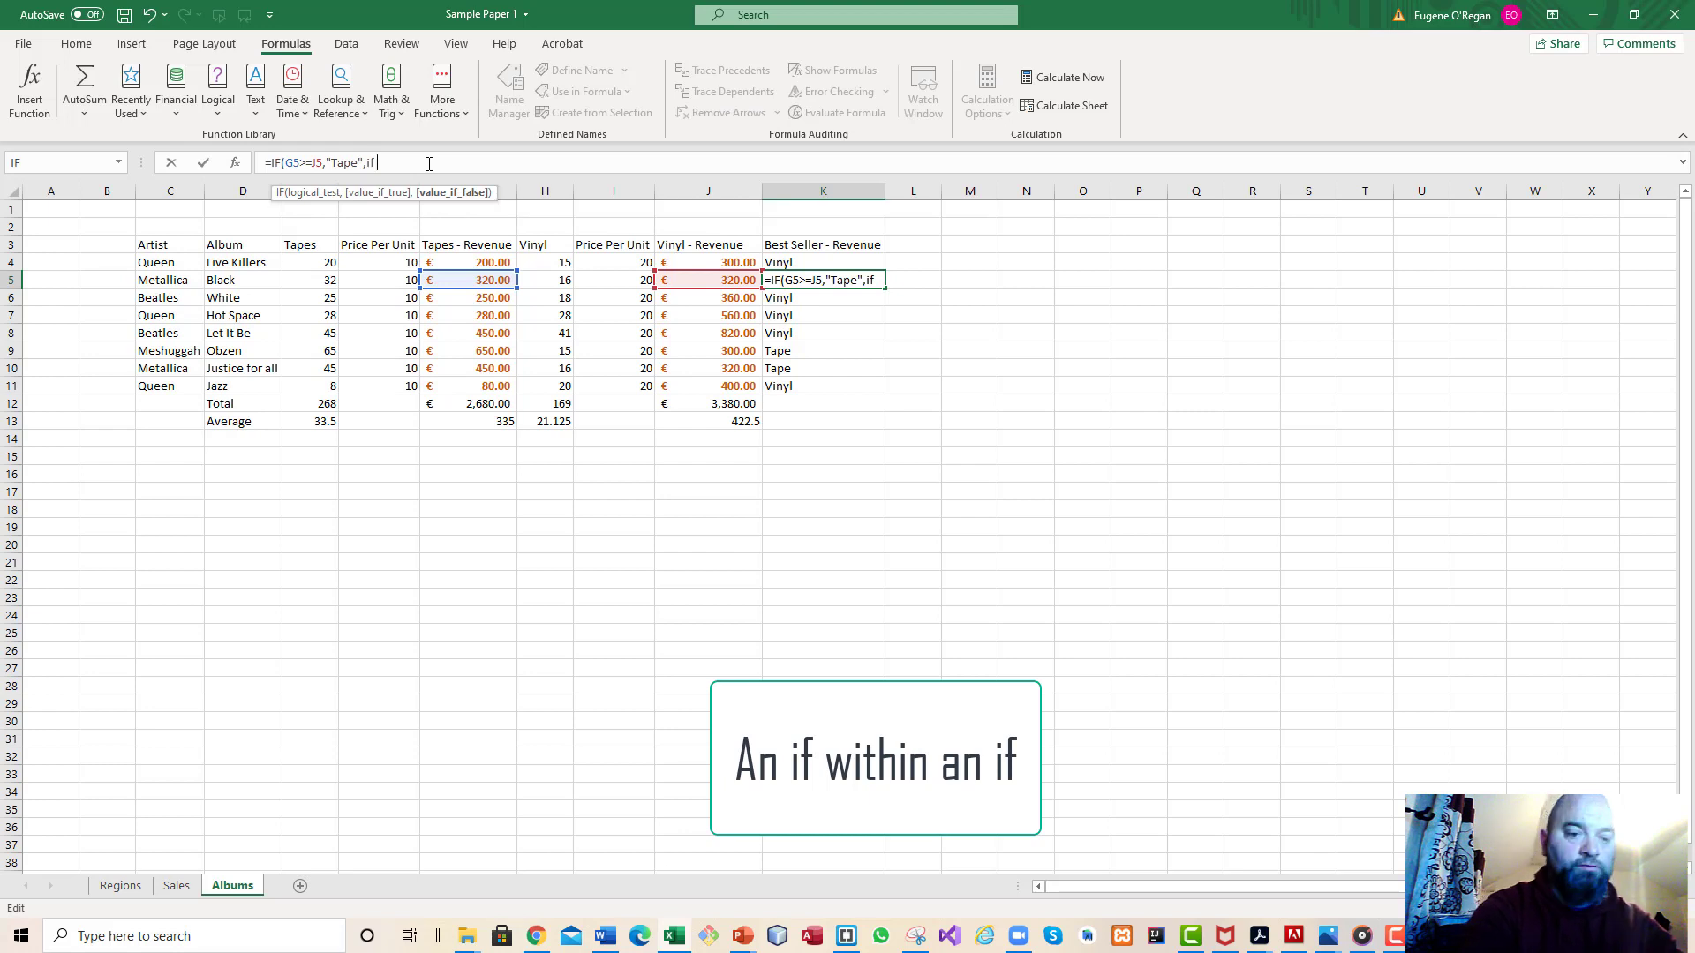
pyautogui.write('(')
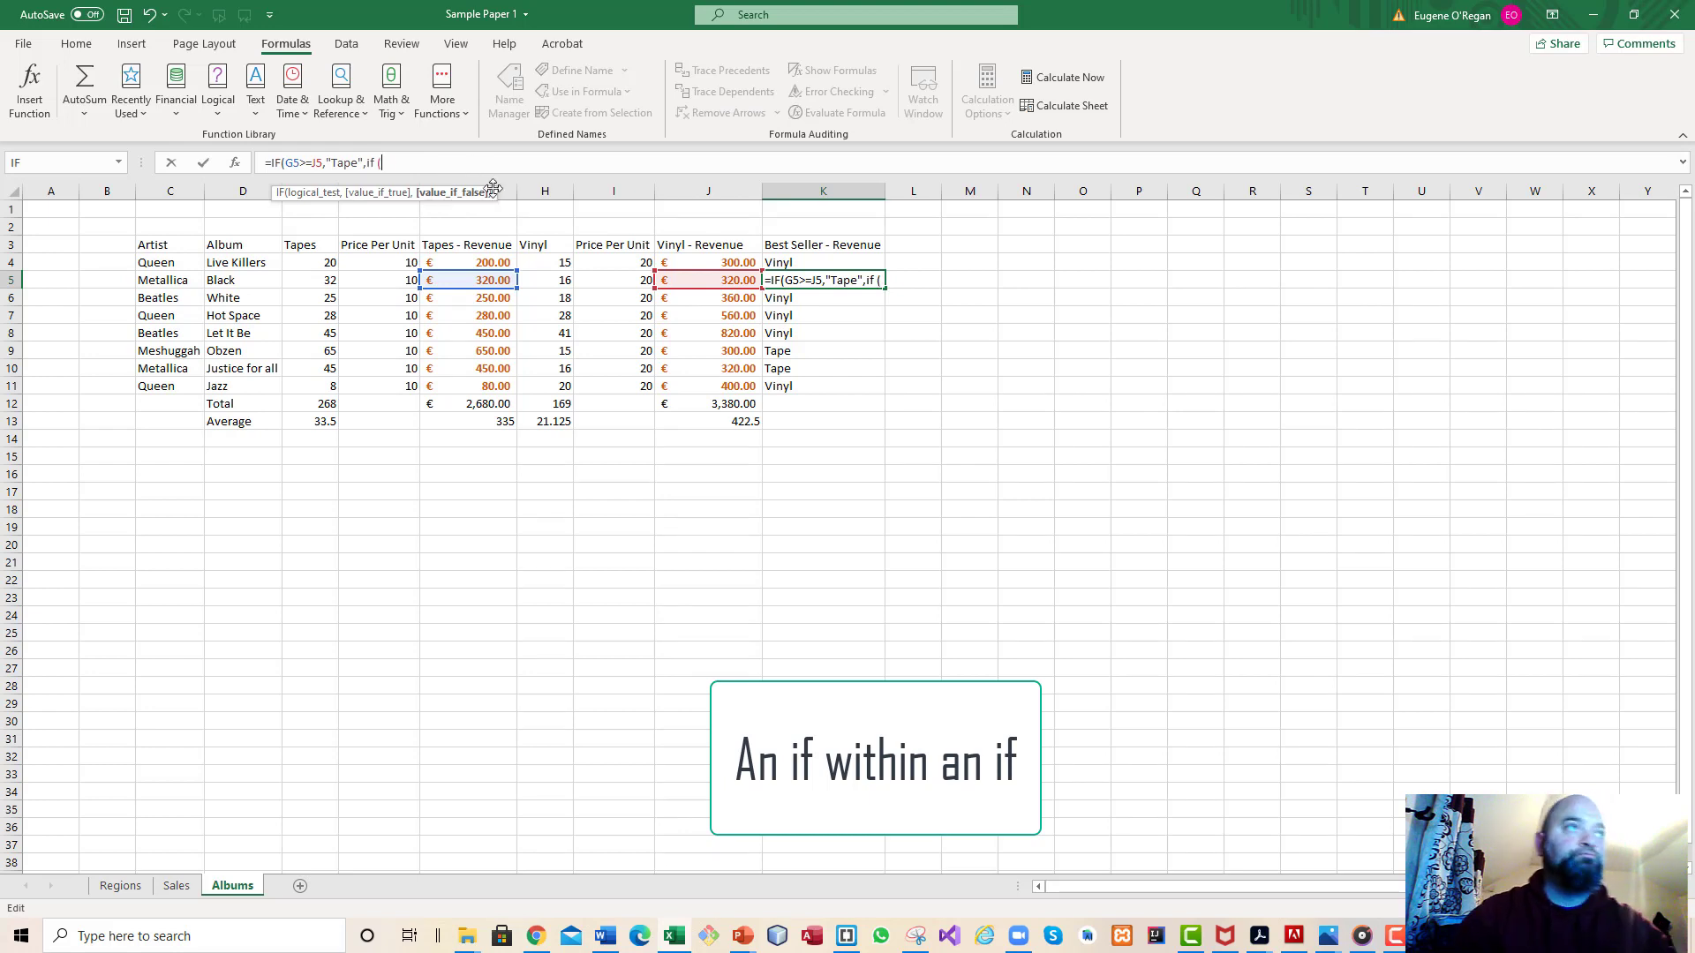
pyautogui.click(723, 280)
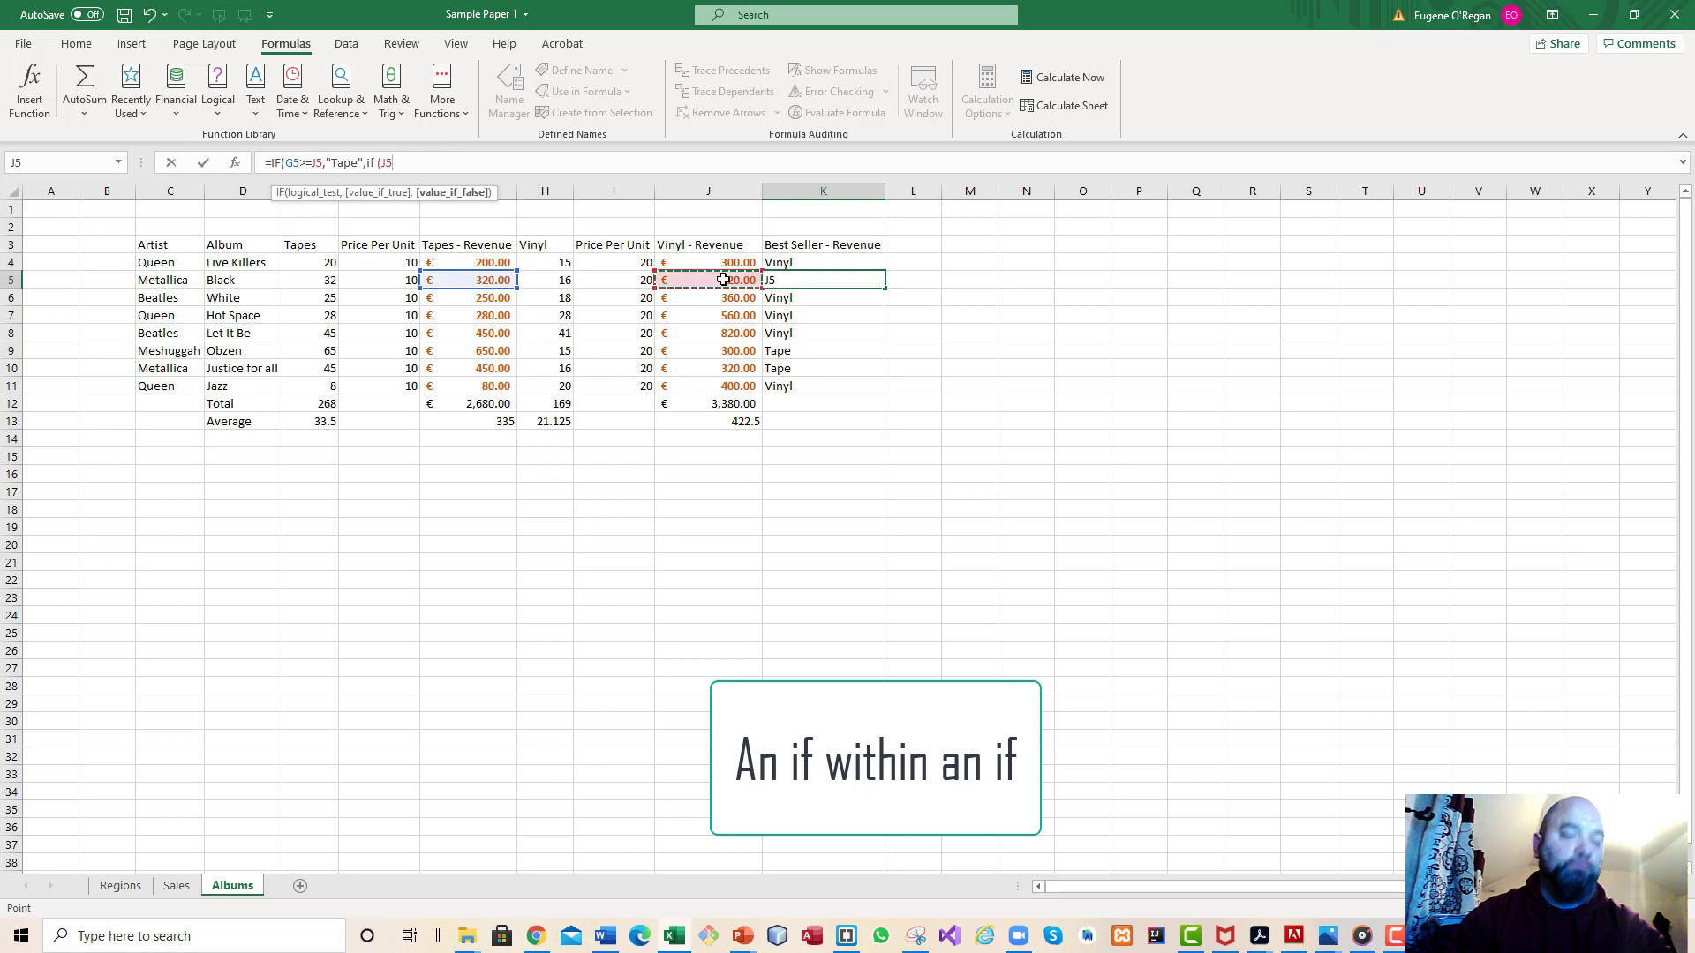
pyautogui.write('<')
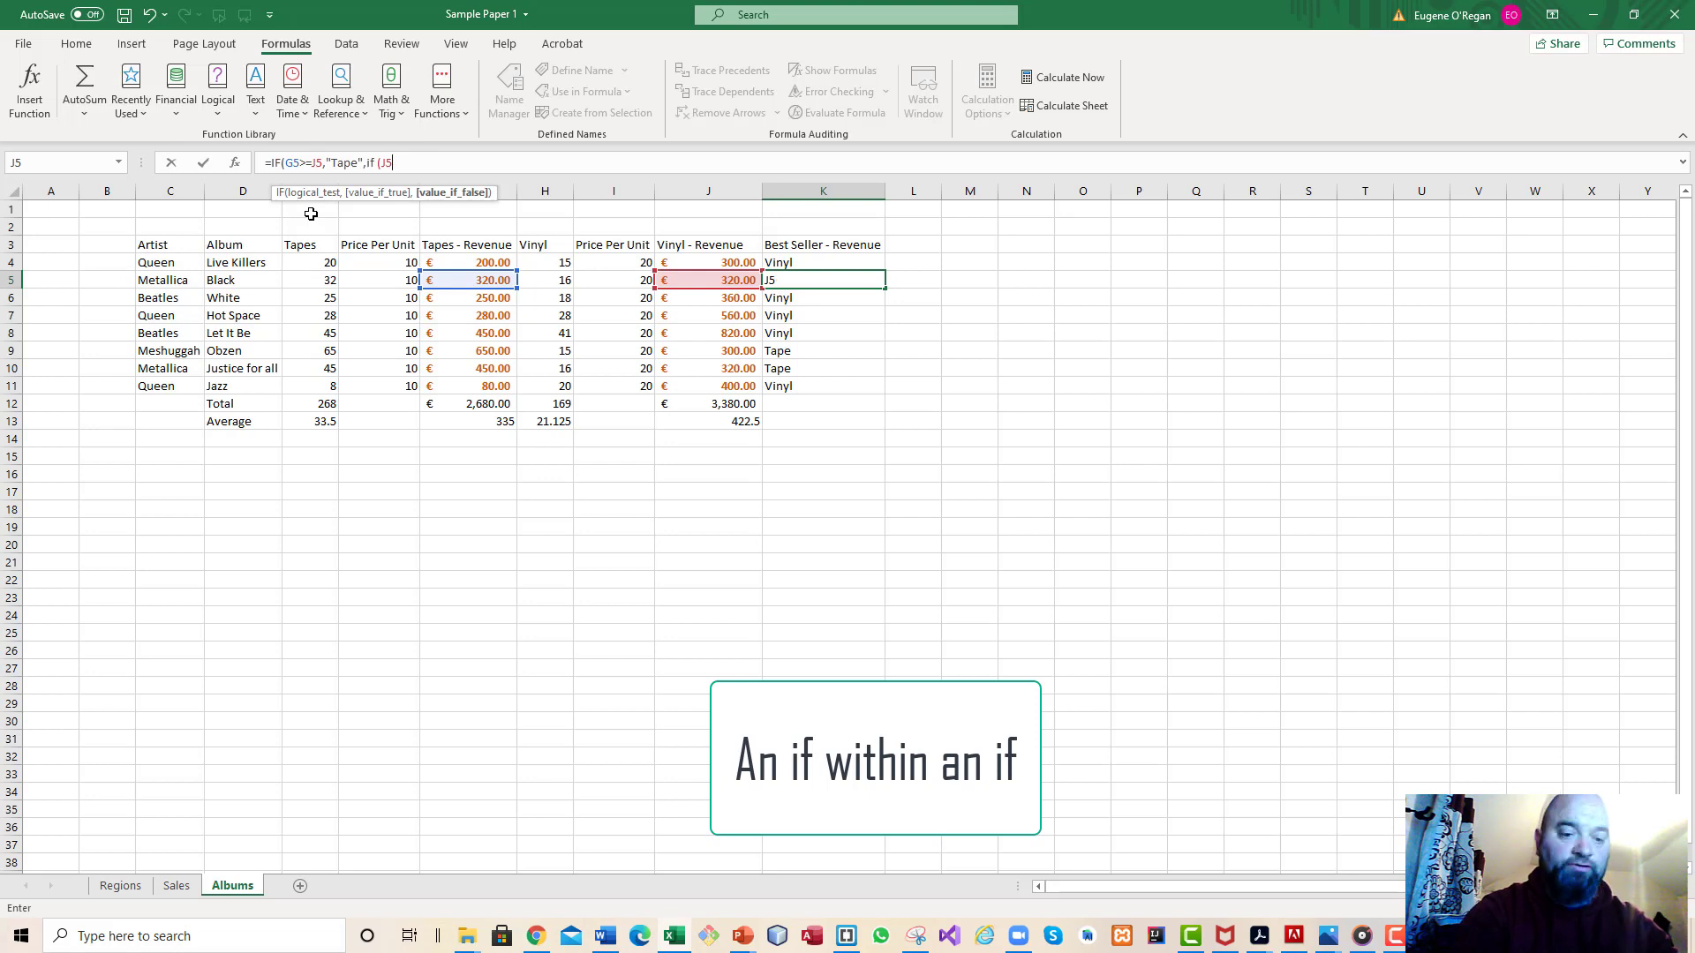
pyautogui.click(491, 280)
pyautogui.write(',')
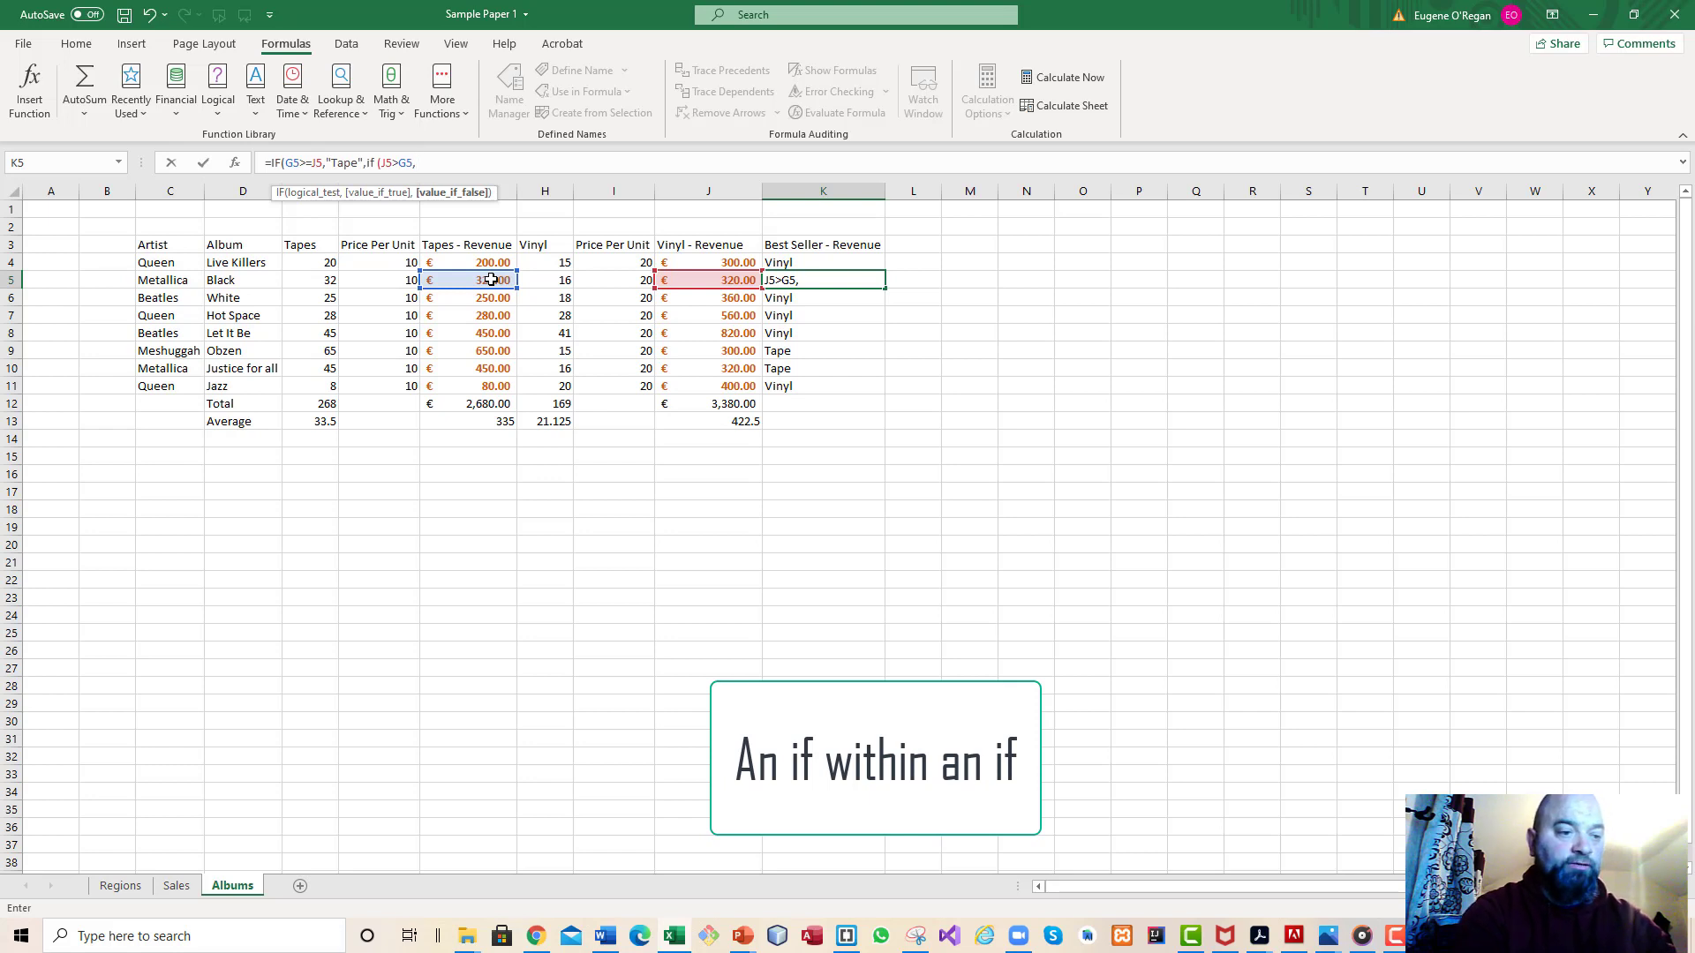
# - Complete the nested IF in K5 with "Vinyl" as the true value and "Same" as the false value
pyautogui.write(' "Vin')
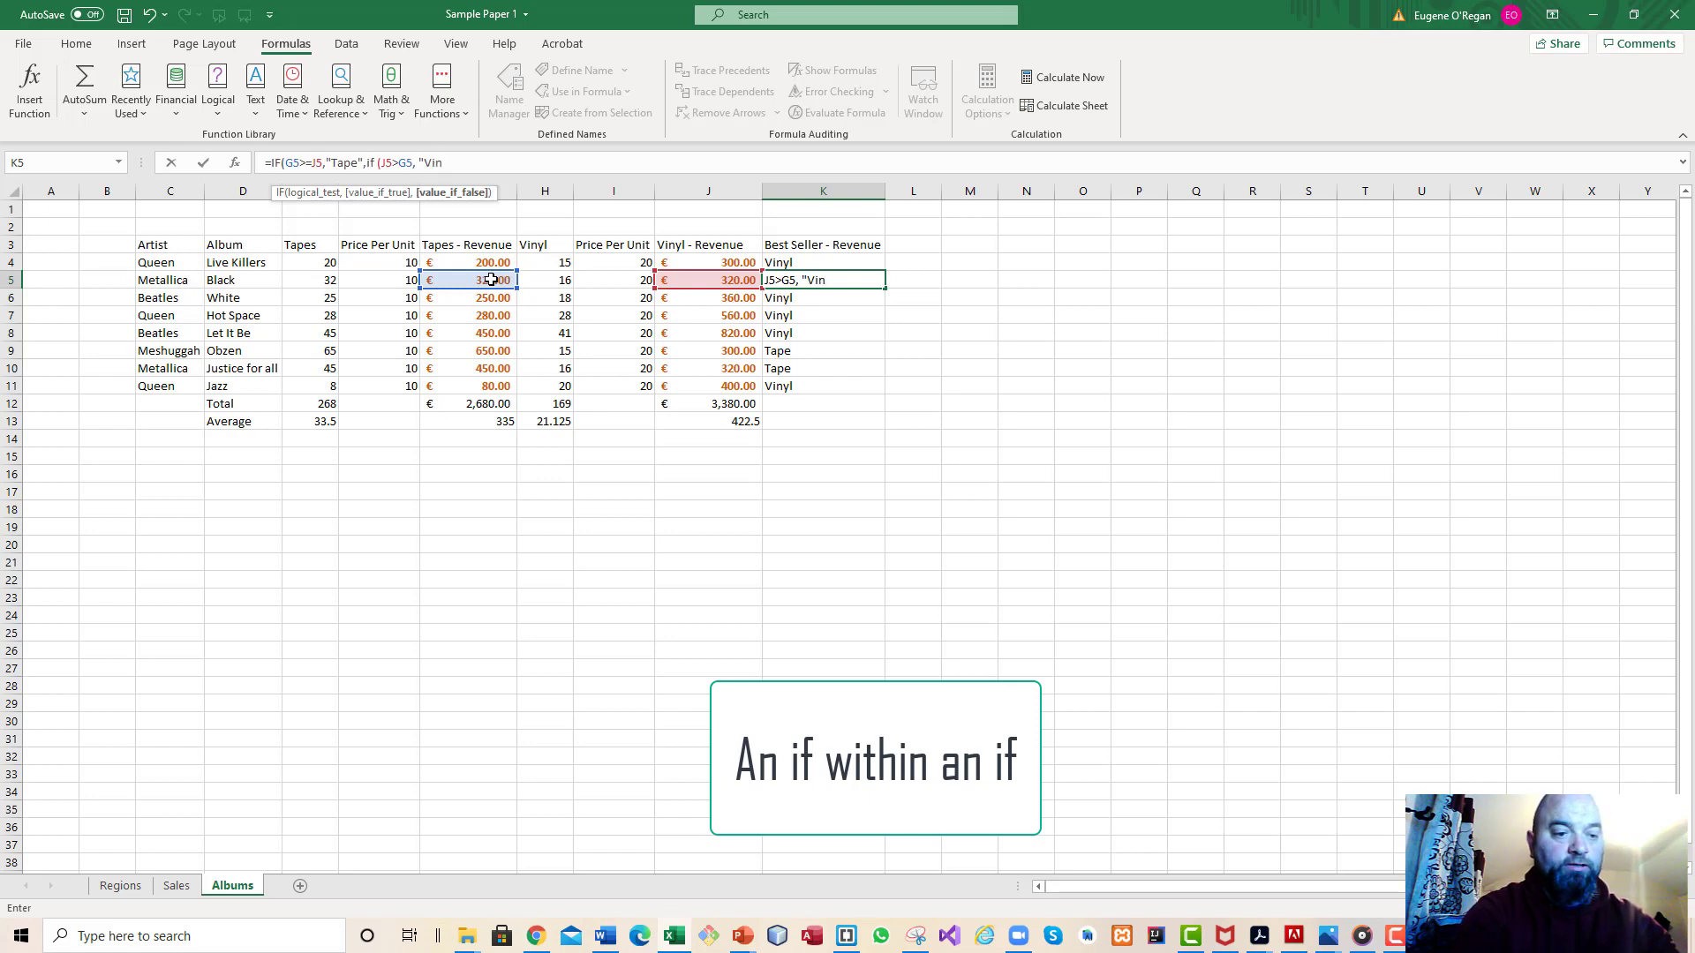
pyautogui.write('yl')
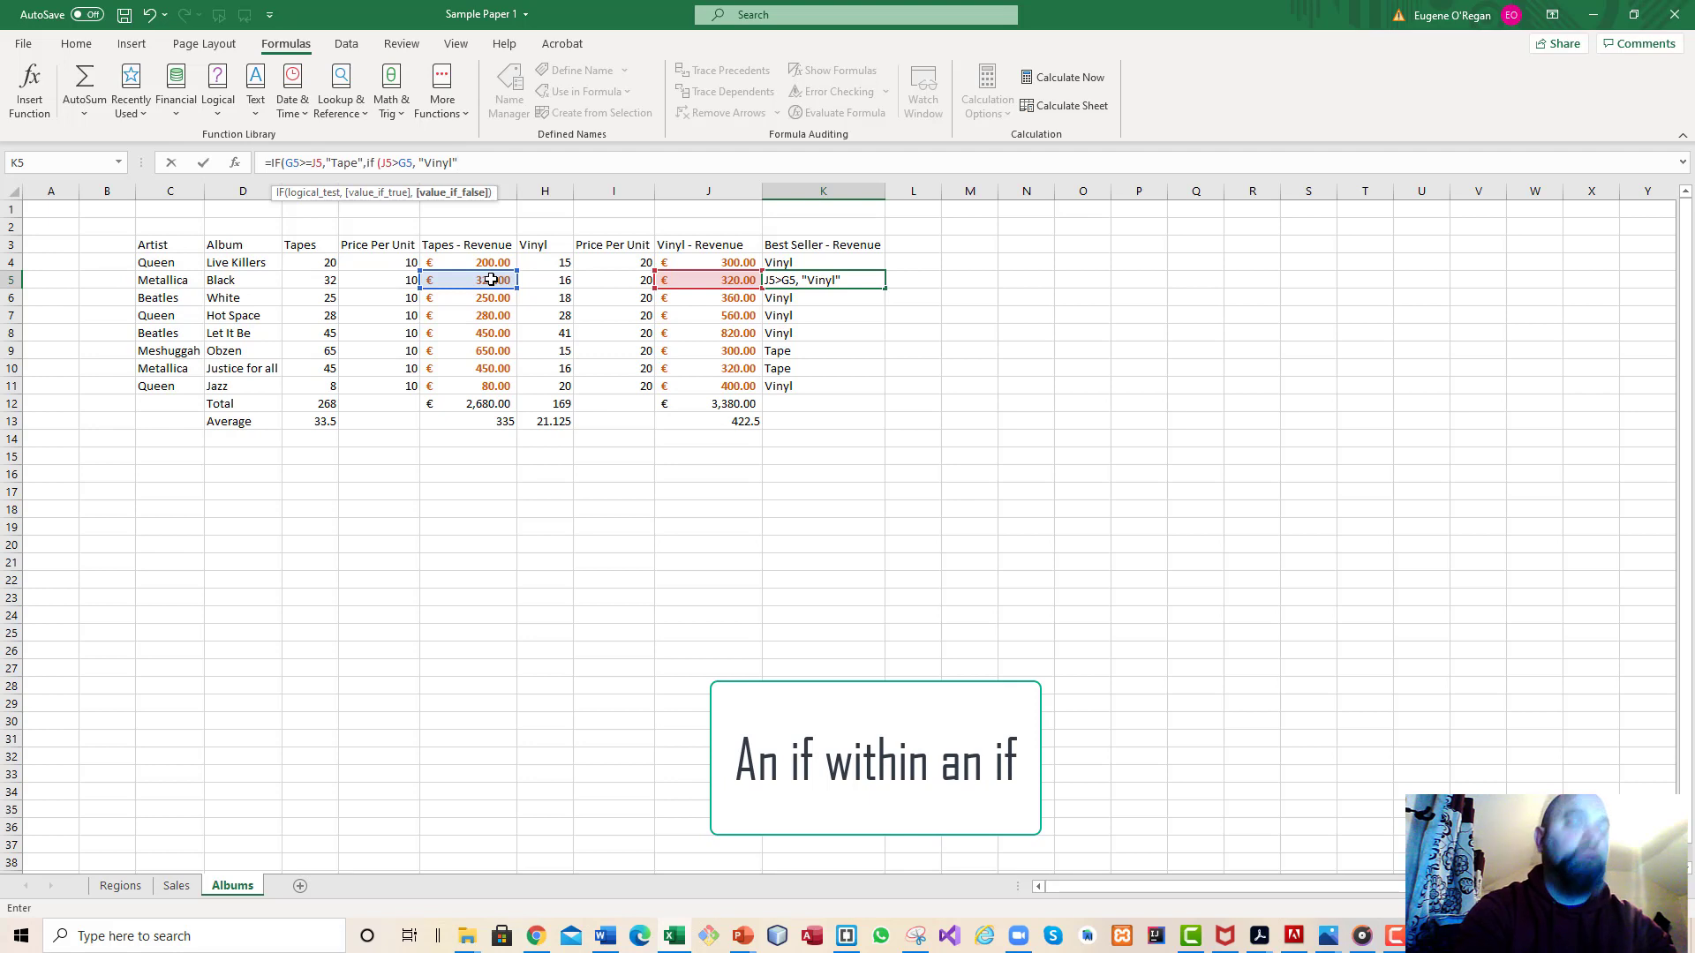
pyautogui.write(',')
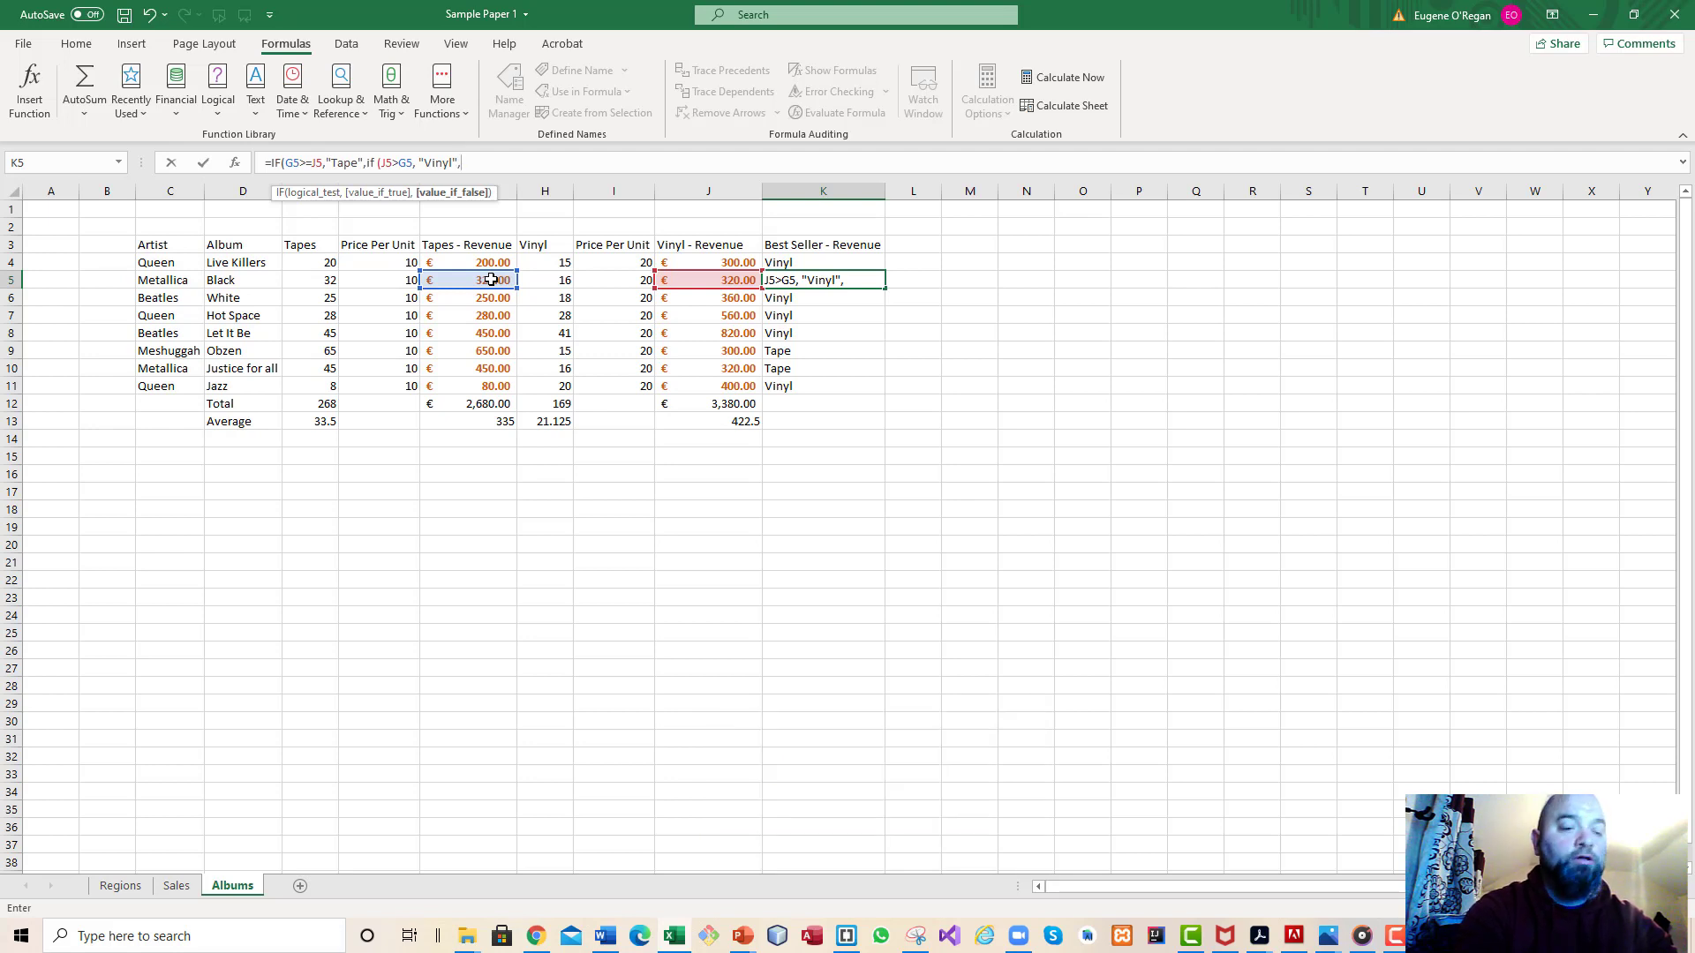
pyautogui.write(' "Same"')
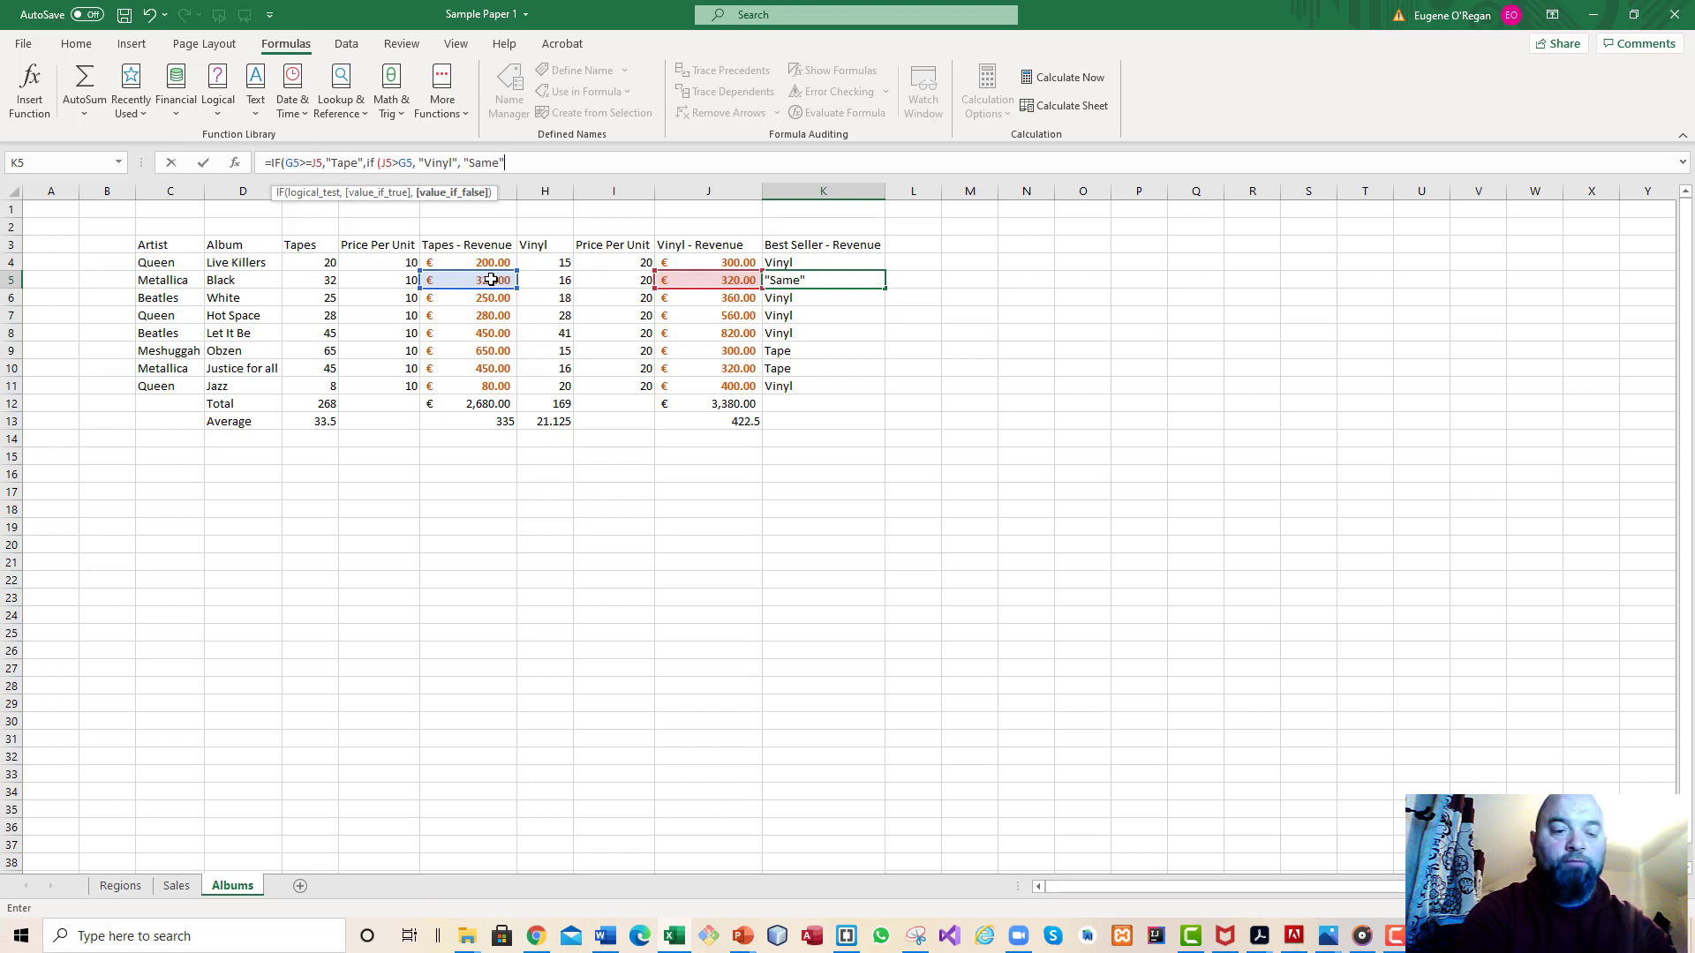
pyautogui.write('))')
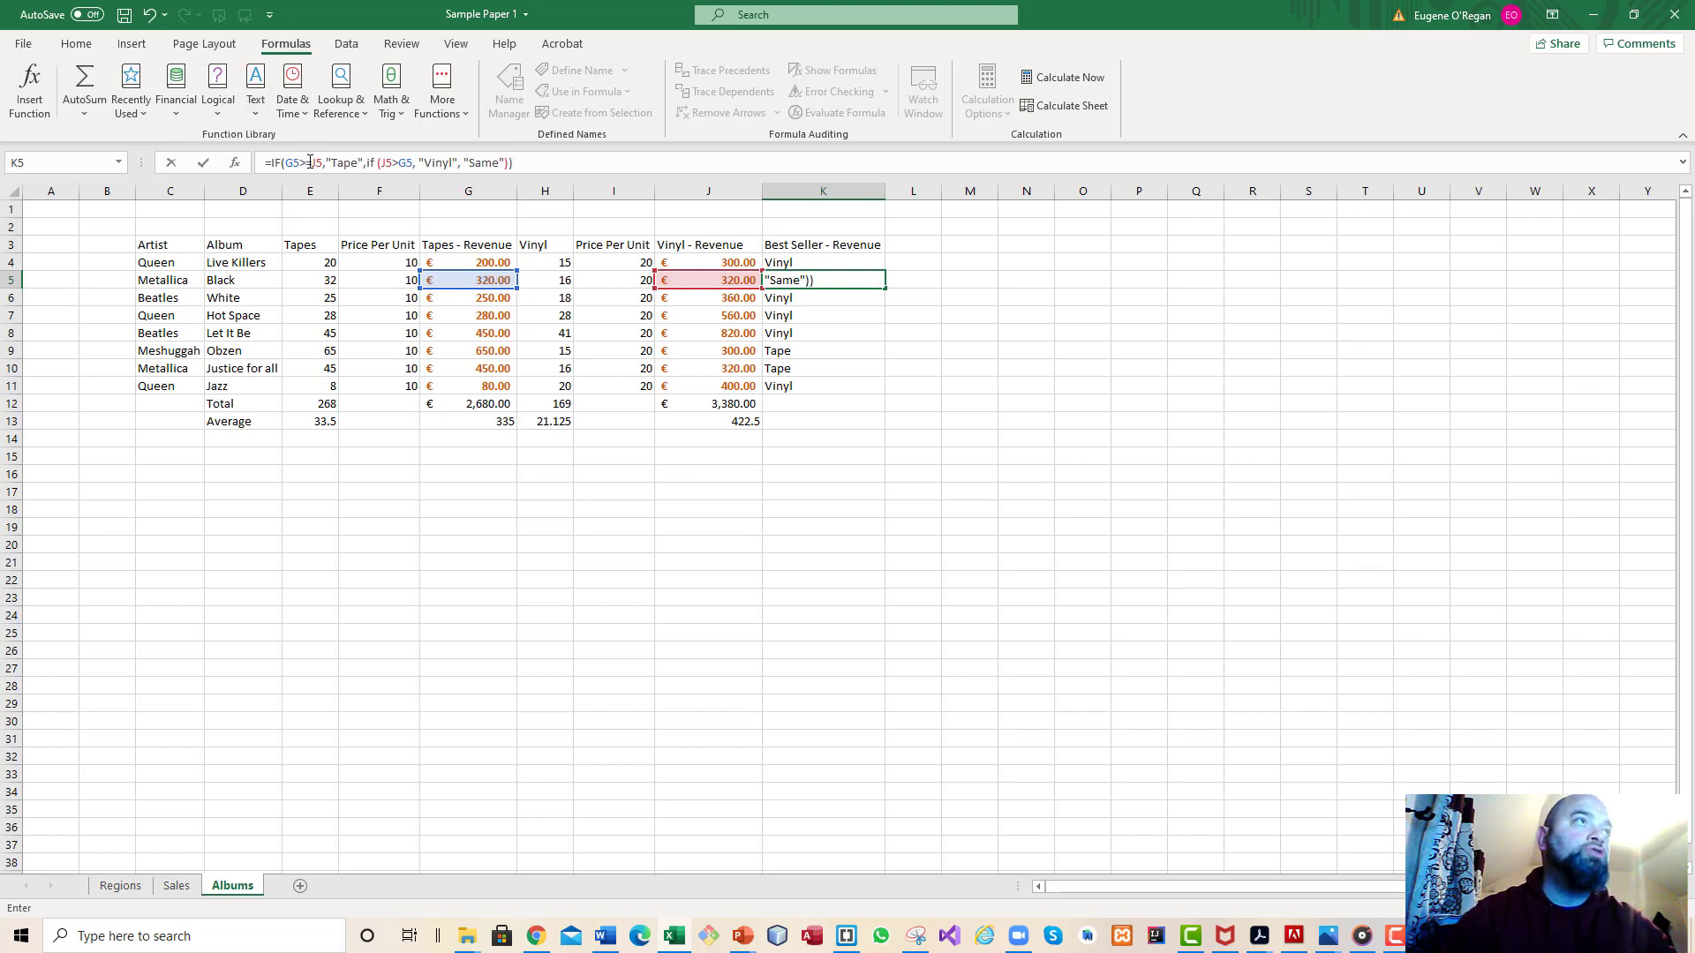
# - Change the outer test in K5 to G5>J5 and enter the formula, accepting the suggested correction
pyautogui.click(311, 163)
pyautogui.write('=')
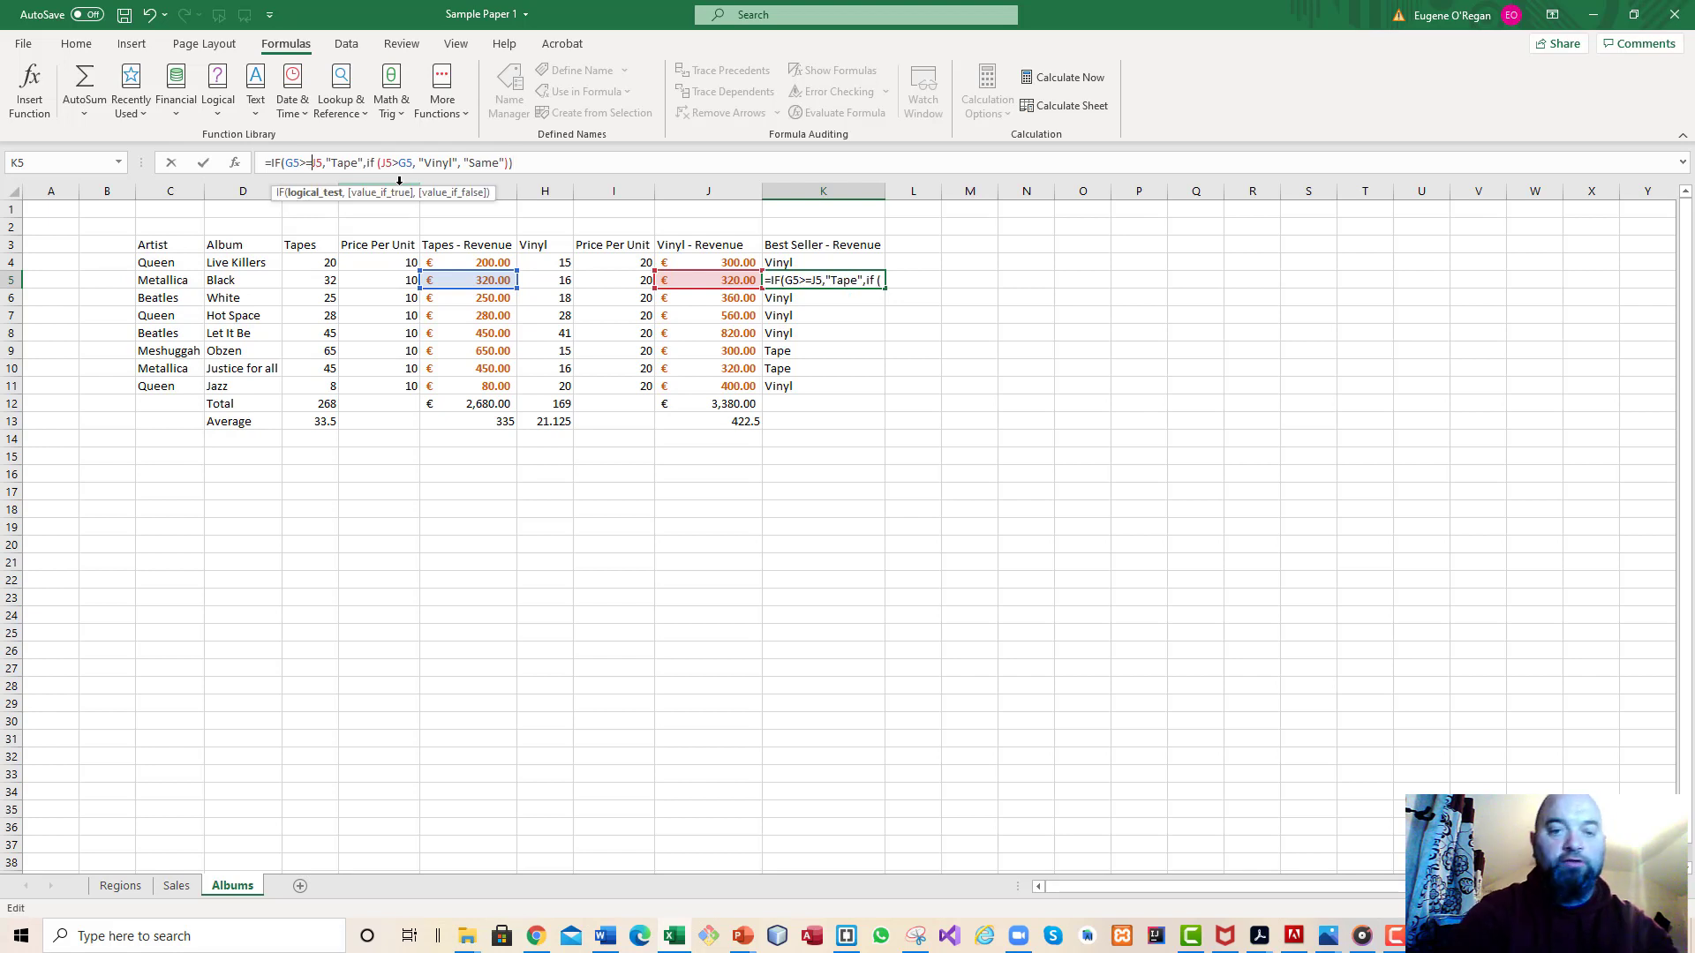
pyautogui.press('BackSpace')
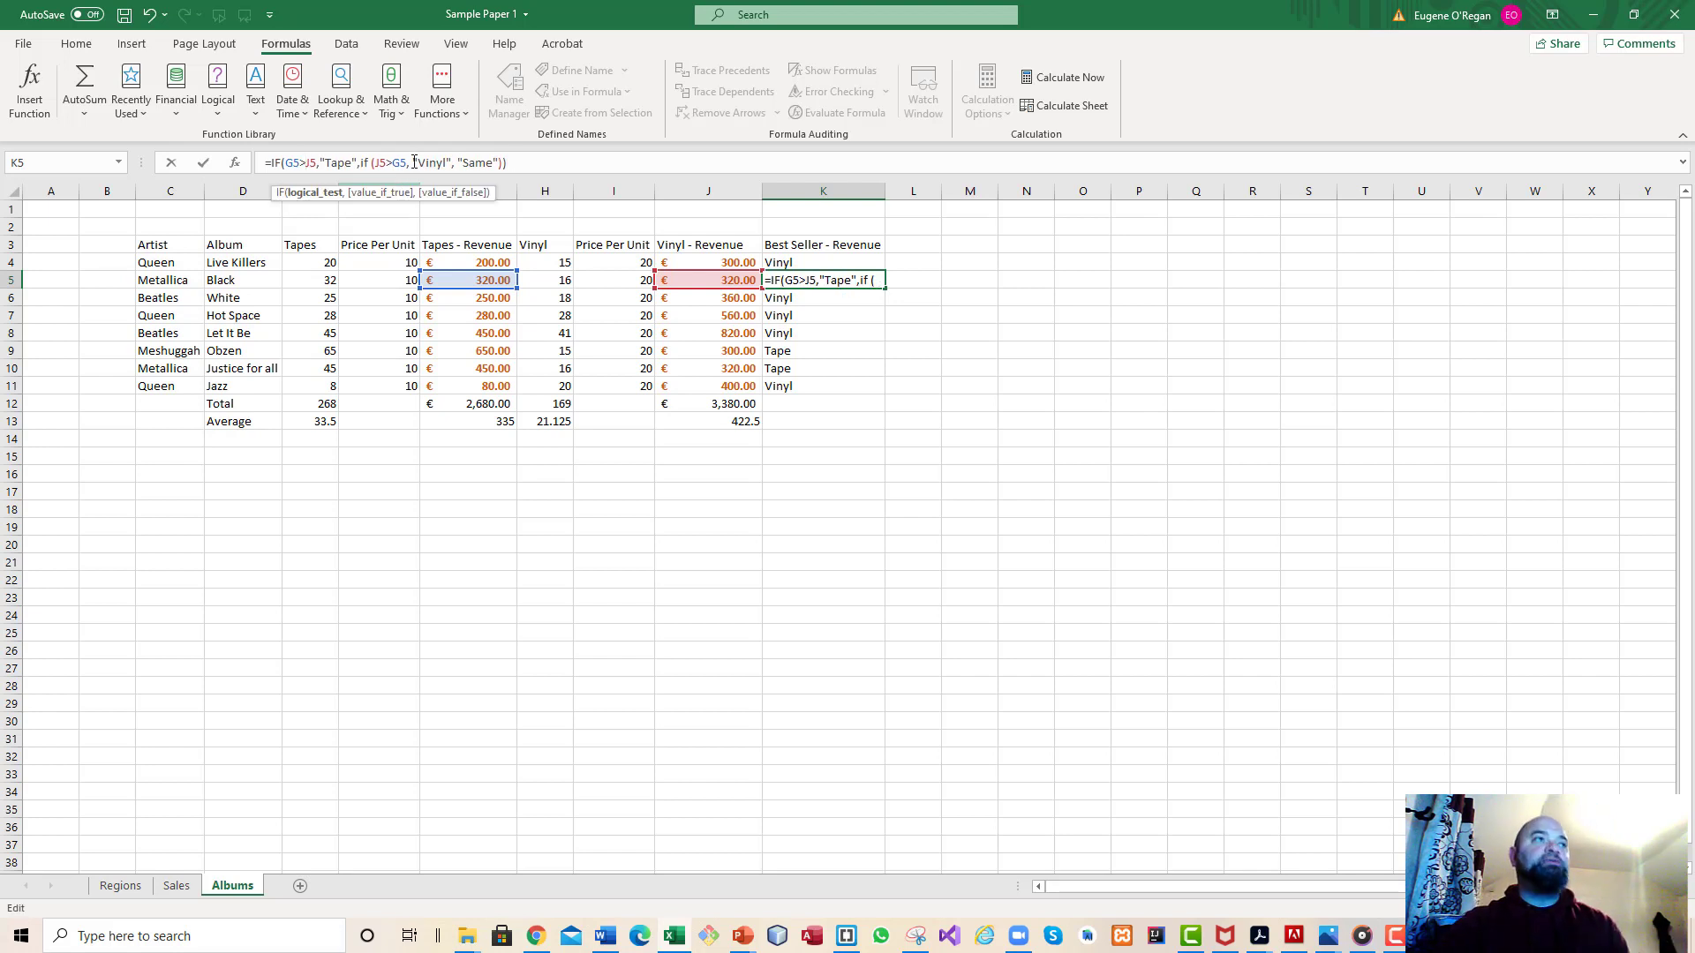
pyautogui.click(541, 164)
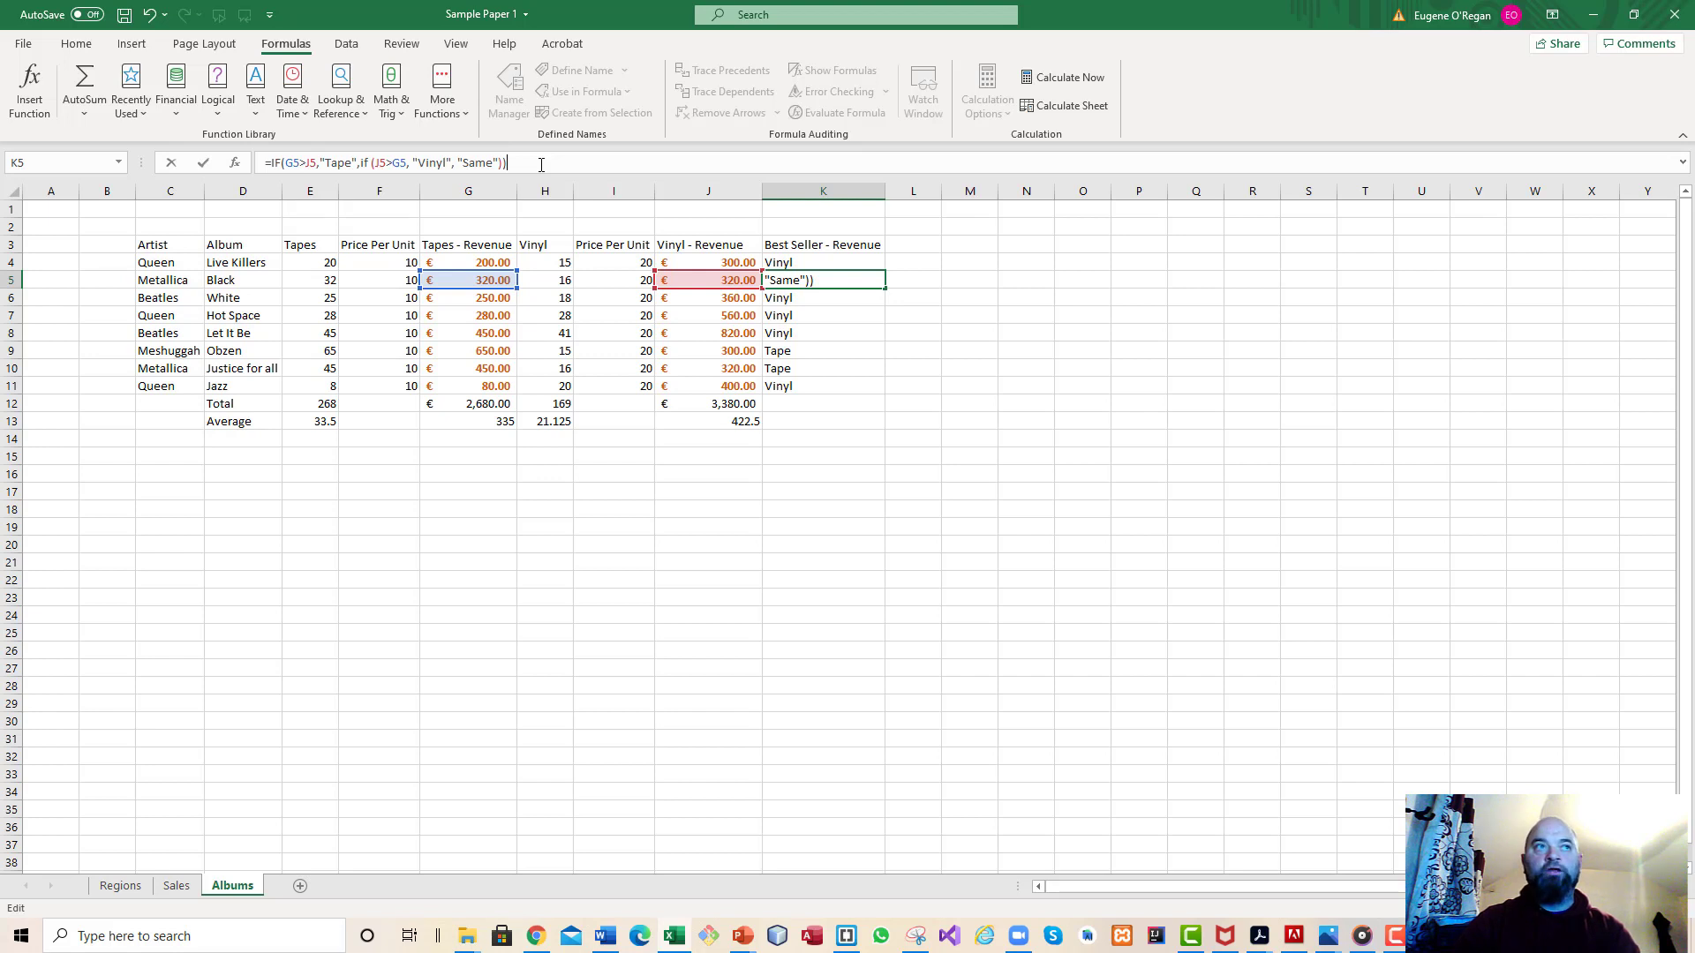
pyautogui.press('Return')
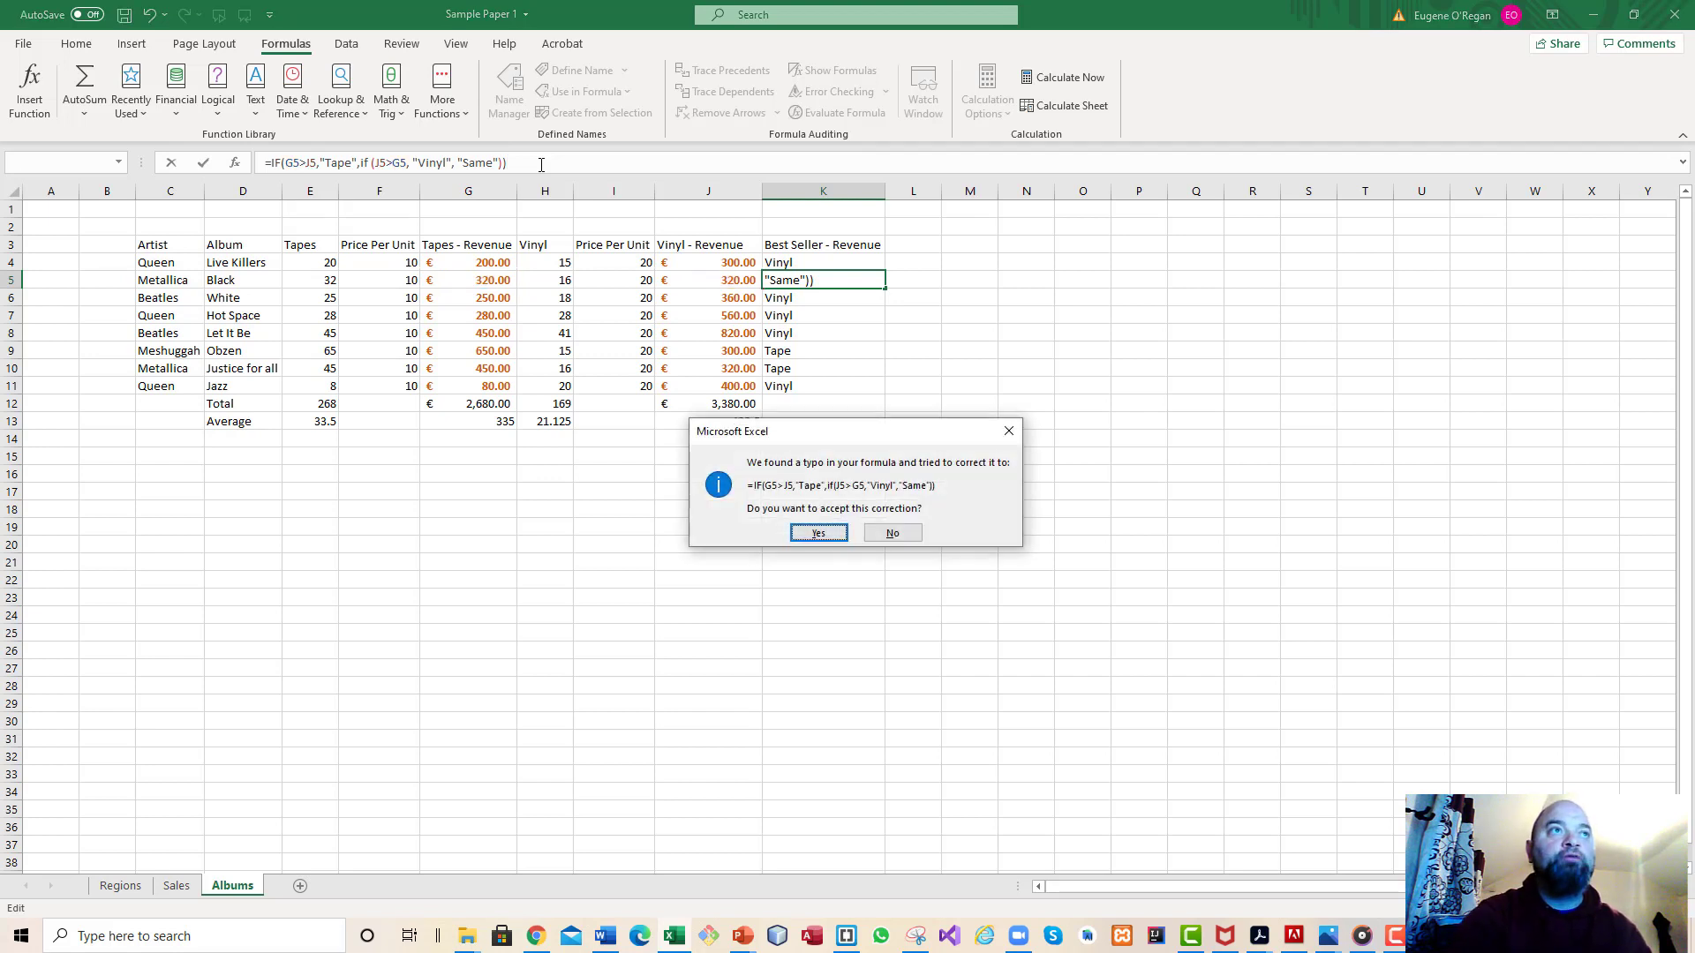
pyautogui.click(819, 536)
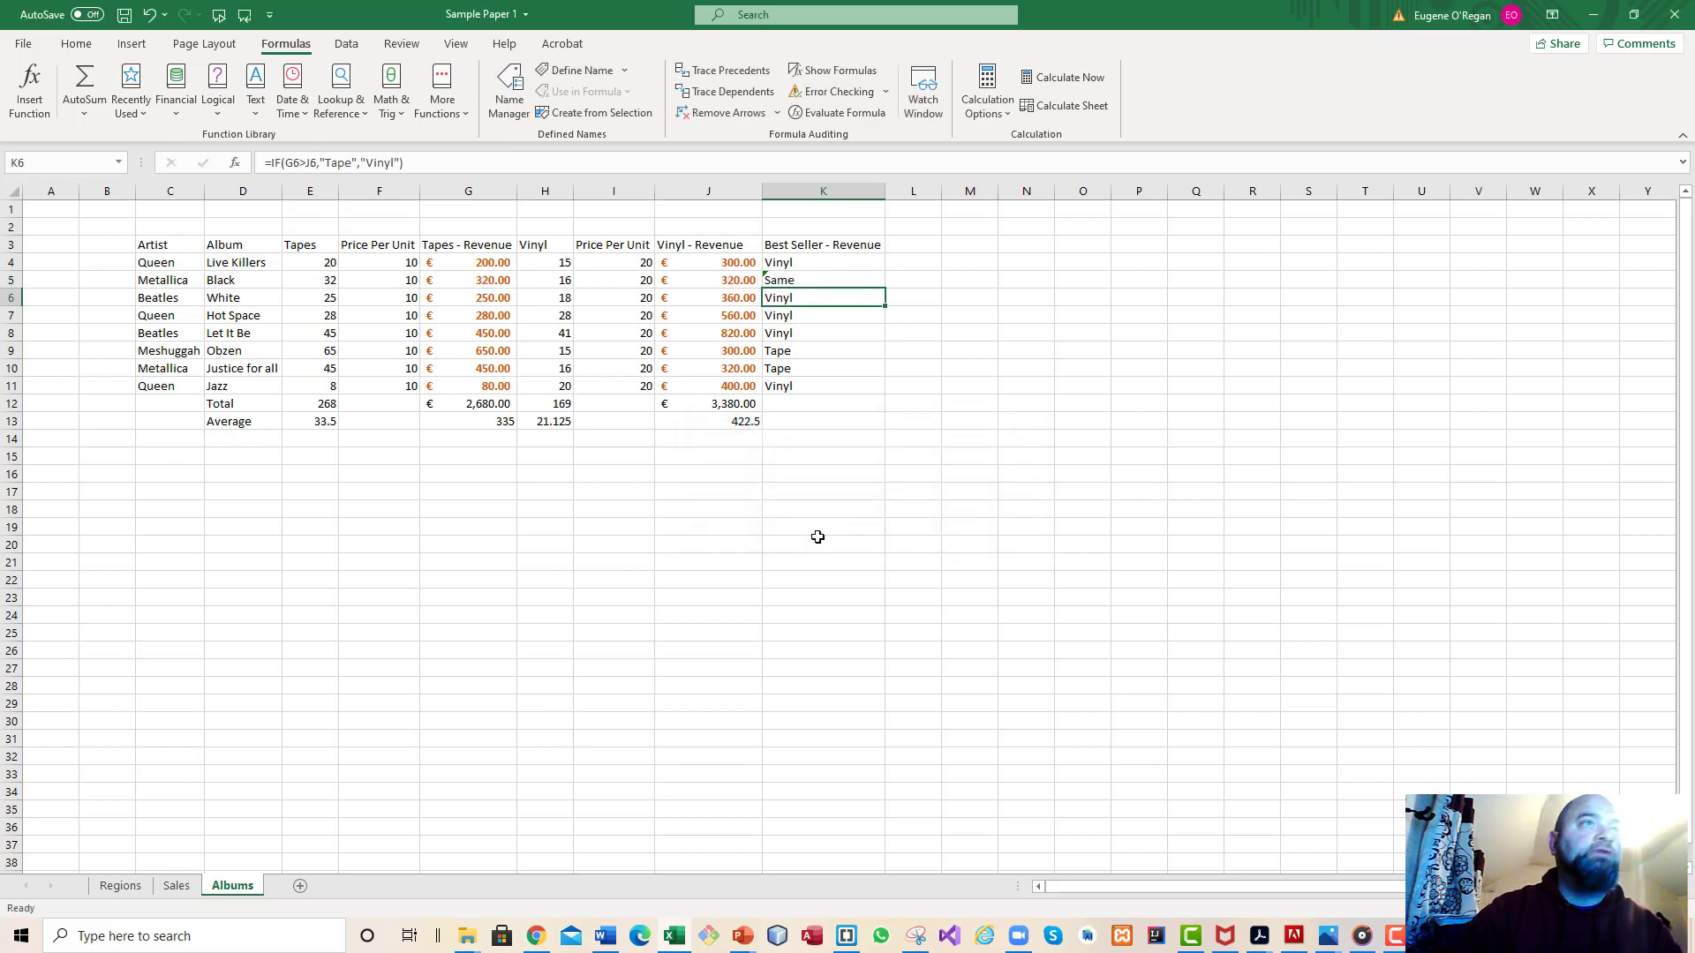
# - Review the nested IF formula in K5 and undo its entry
pyautogui.click(846, 280)
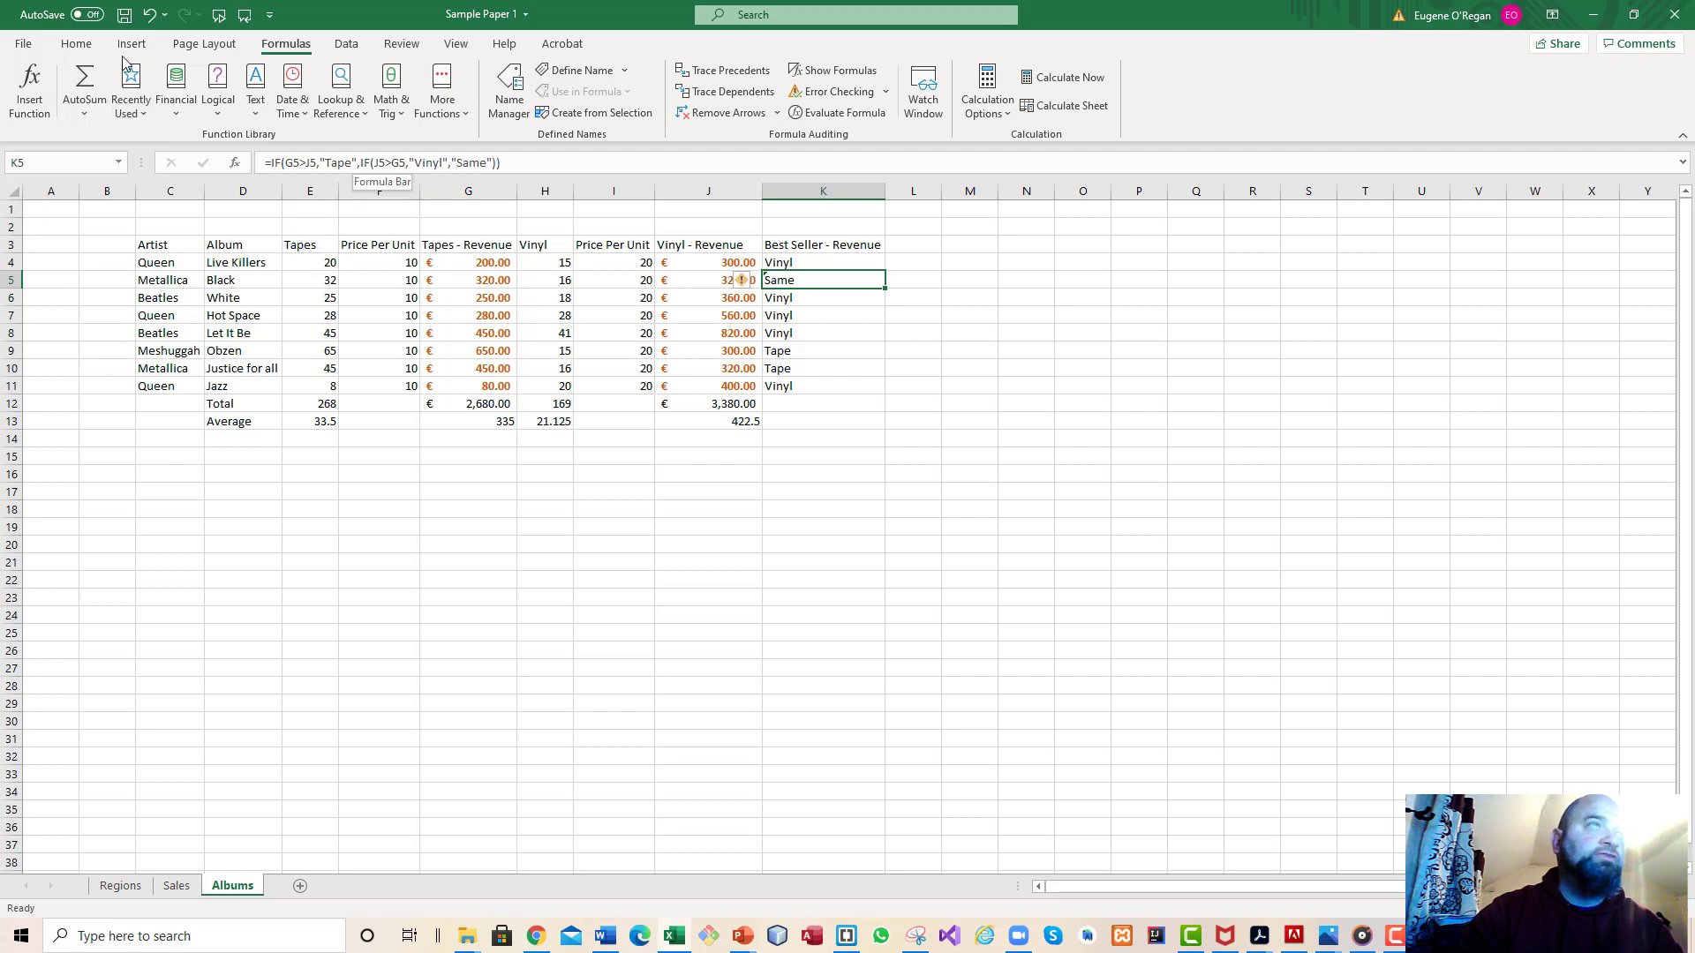
pyautogui.click(149, 14)
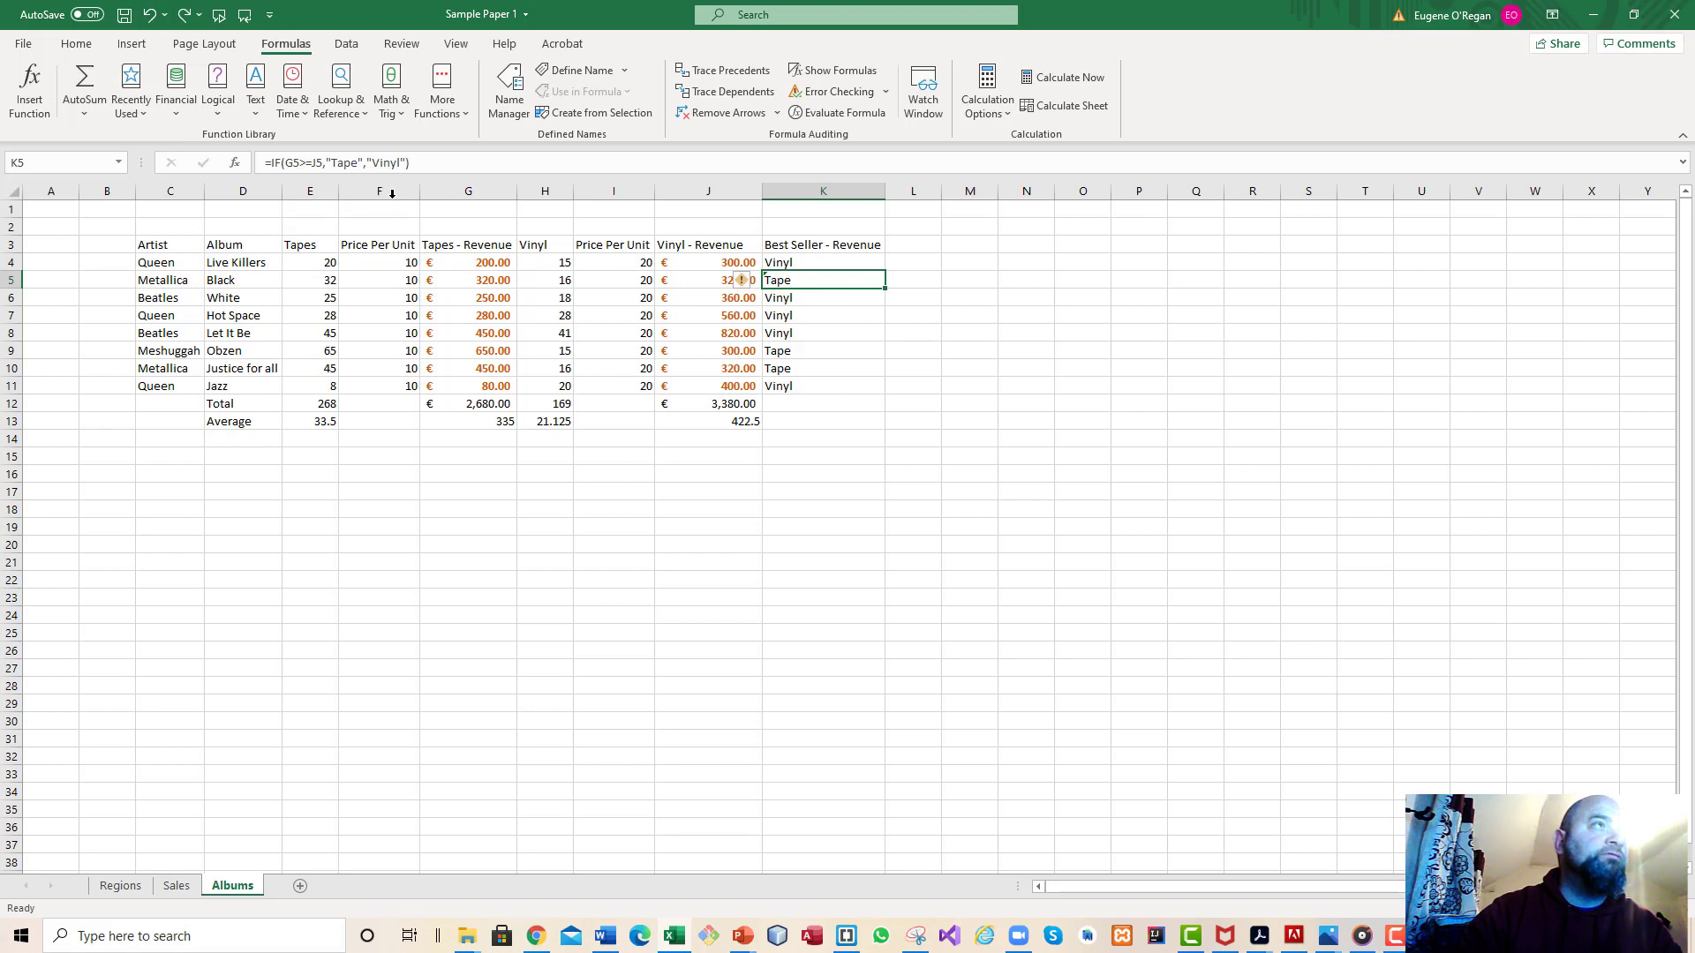
# - Replace the value-if-false argument of K5's formula with a nested IF that tests J5>G5
pyautogui.doubleClick(366, 161)
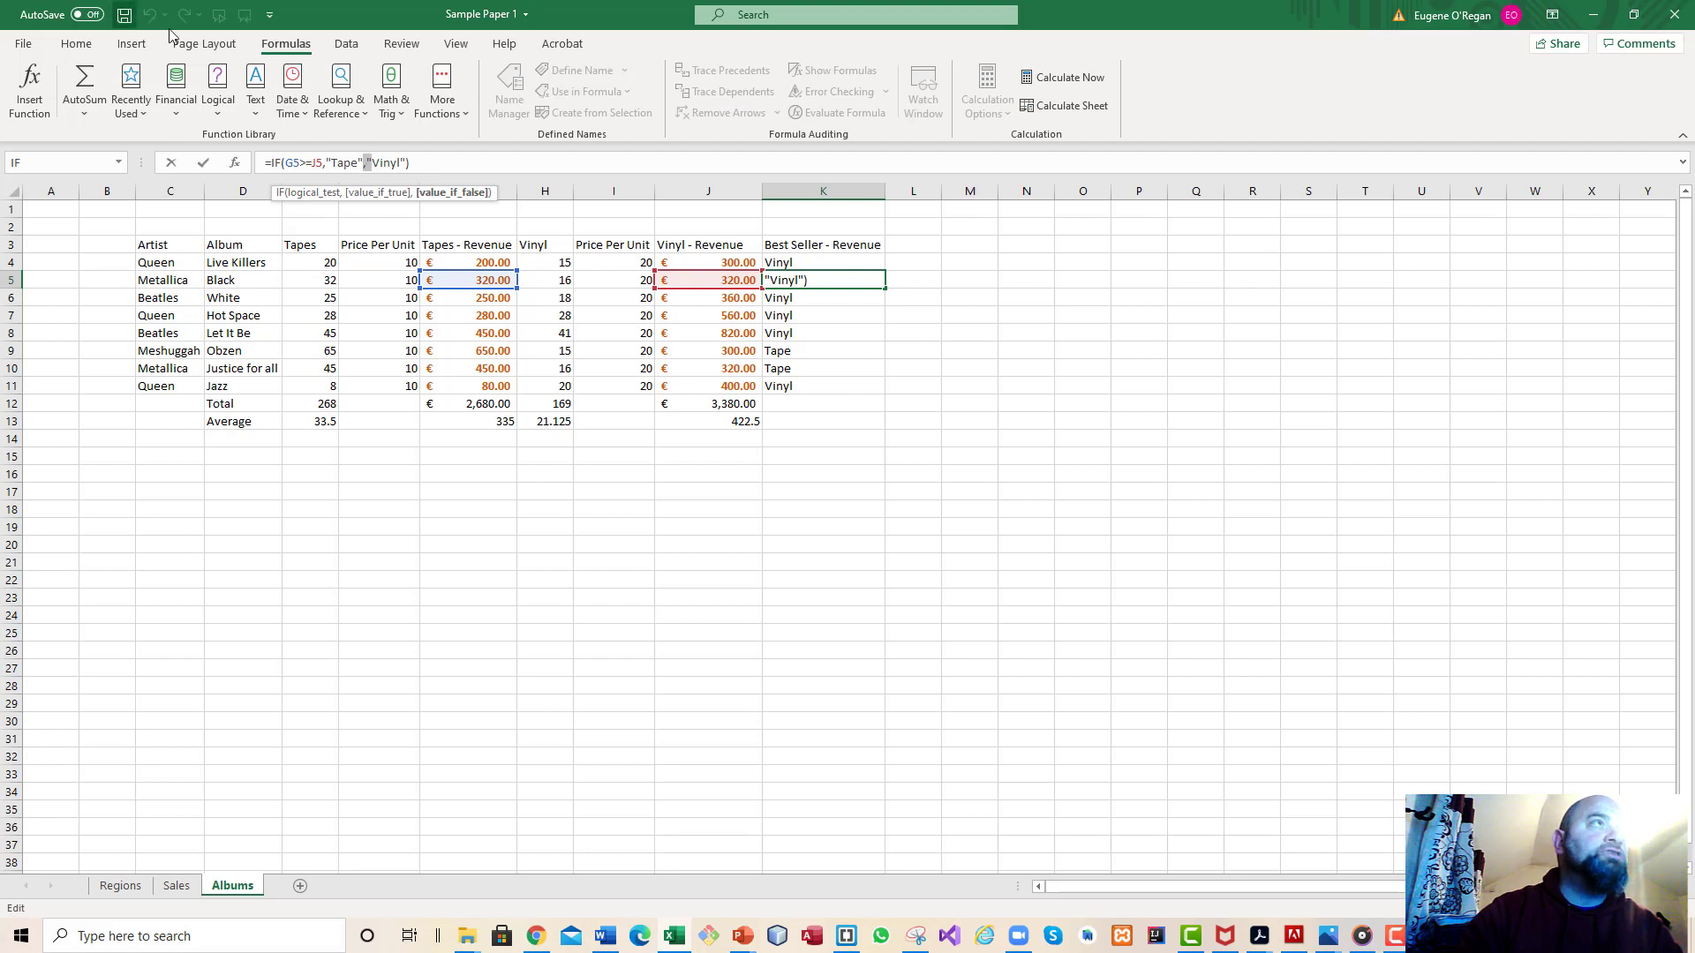
pyautogui.click(365, 163)
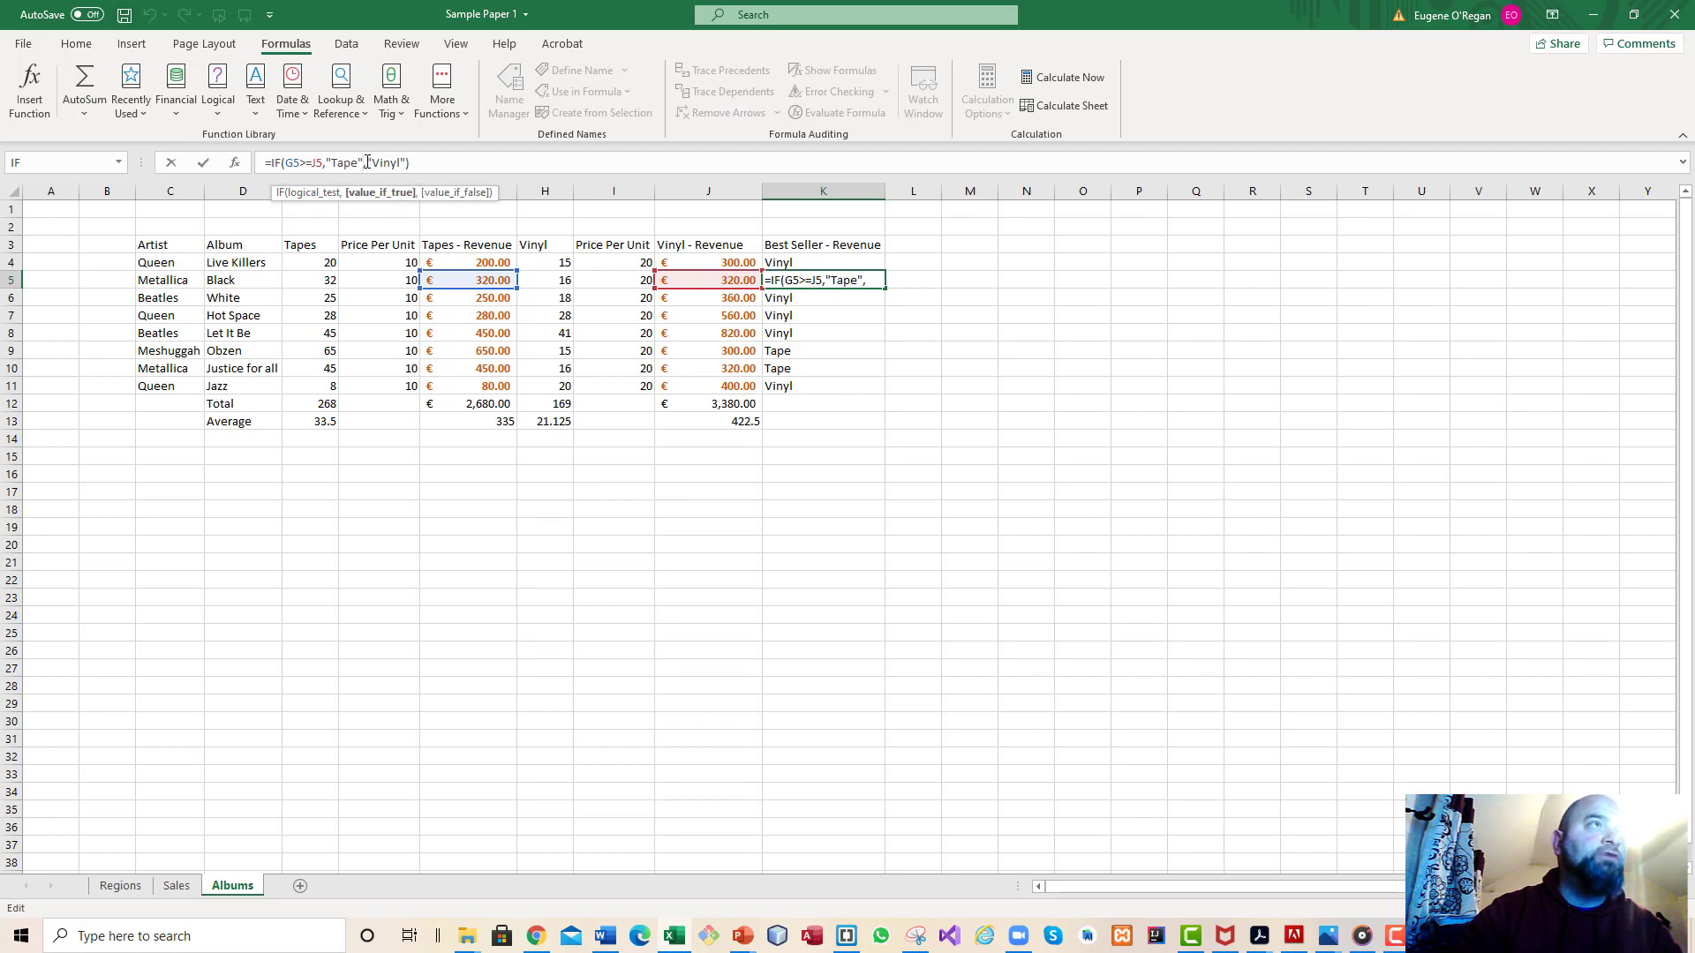
pyautogui.moveTo(367, 162); pyautogui.dragTo(407, 162)
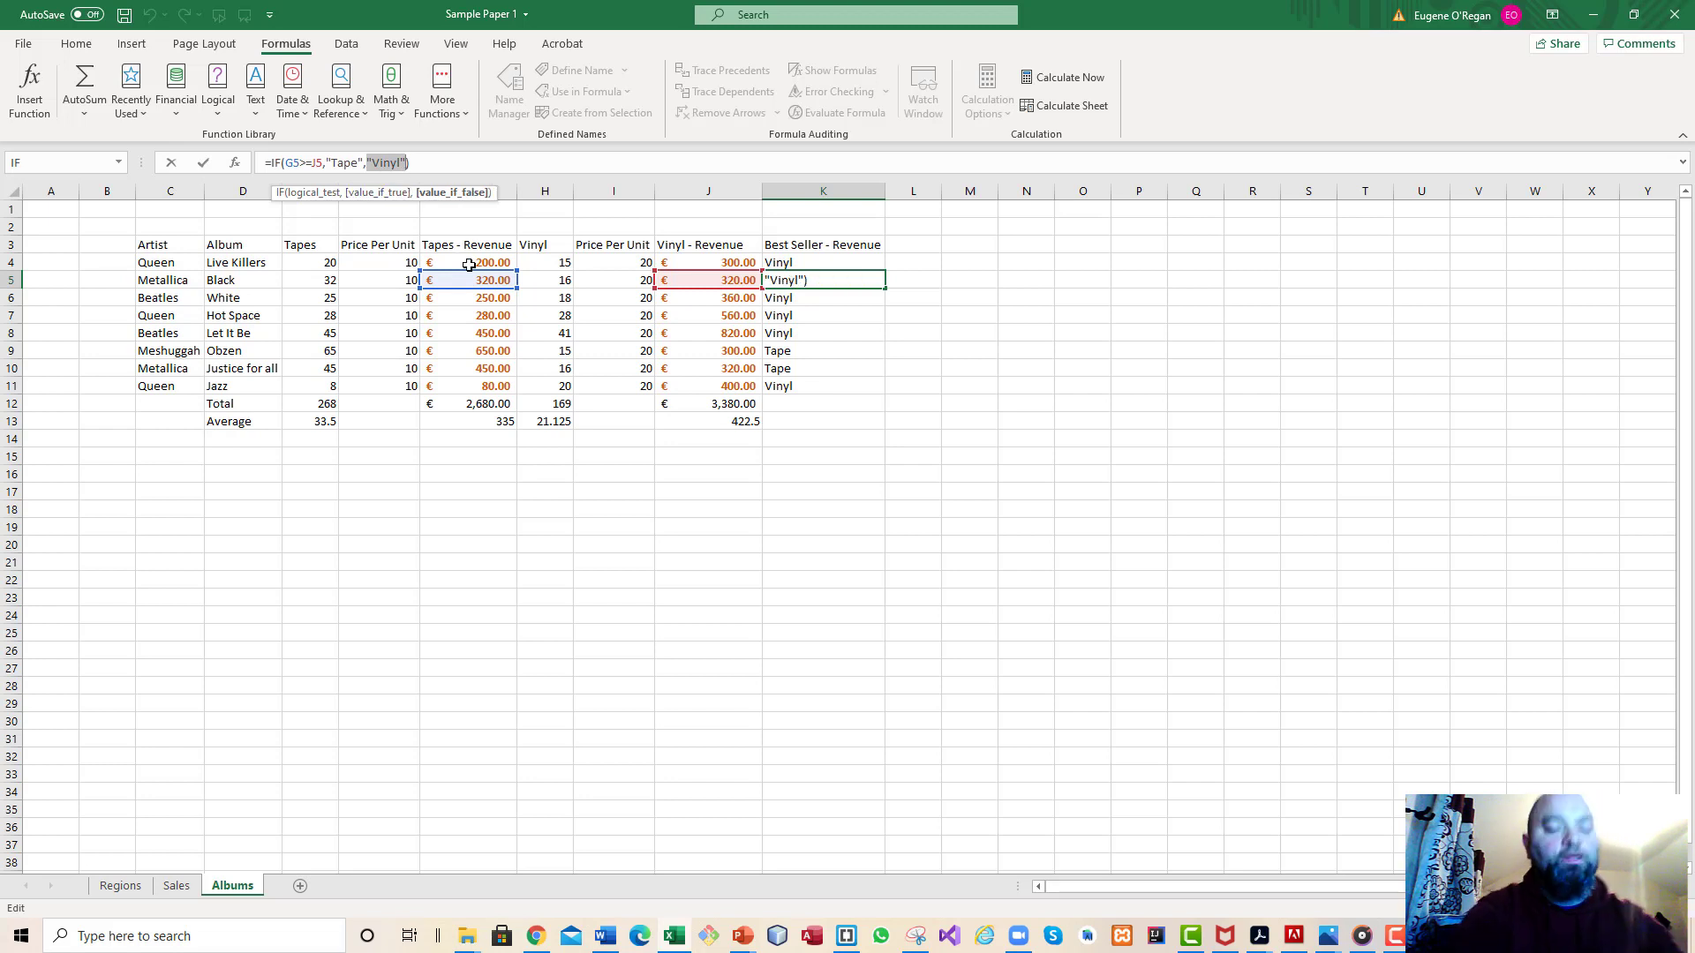
pyautogui.write('if')
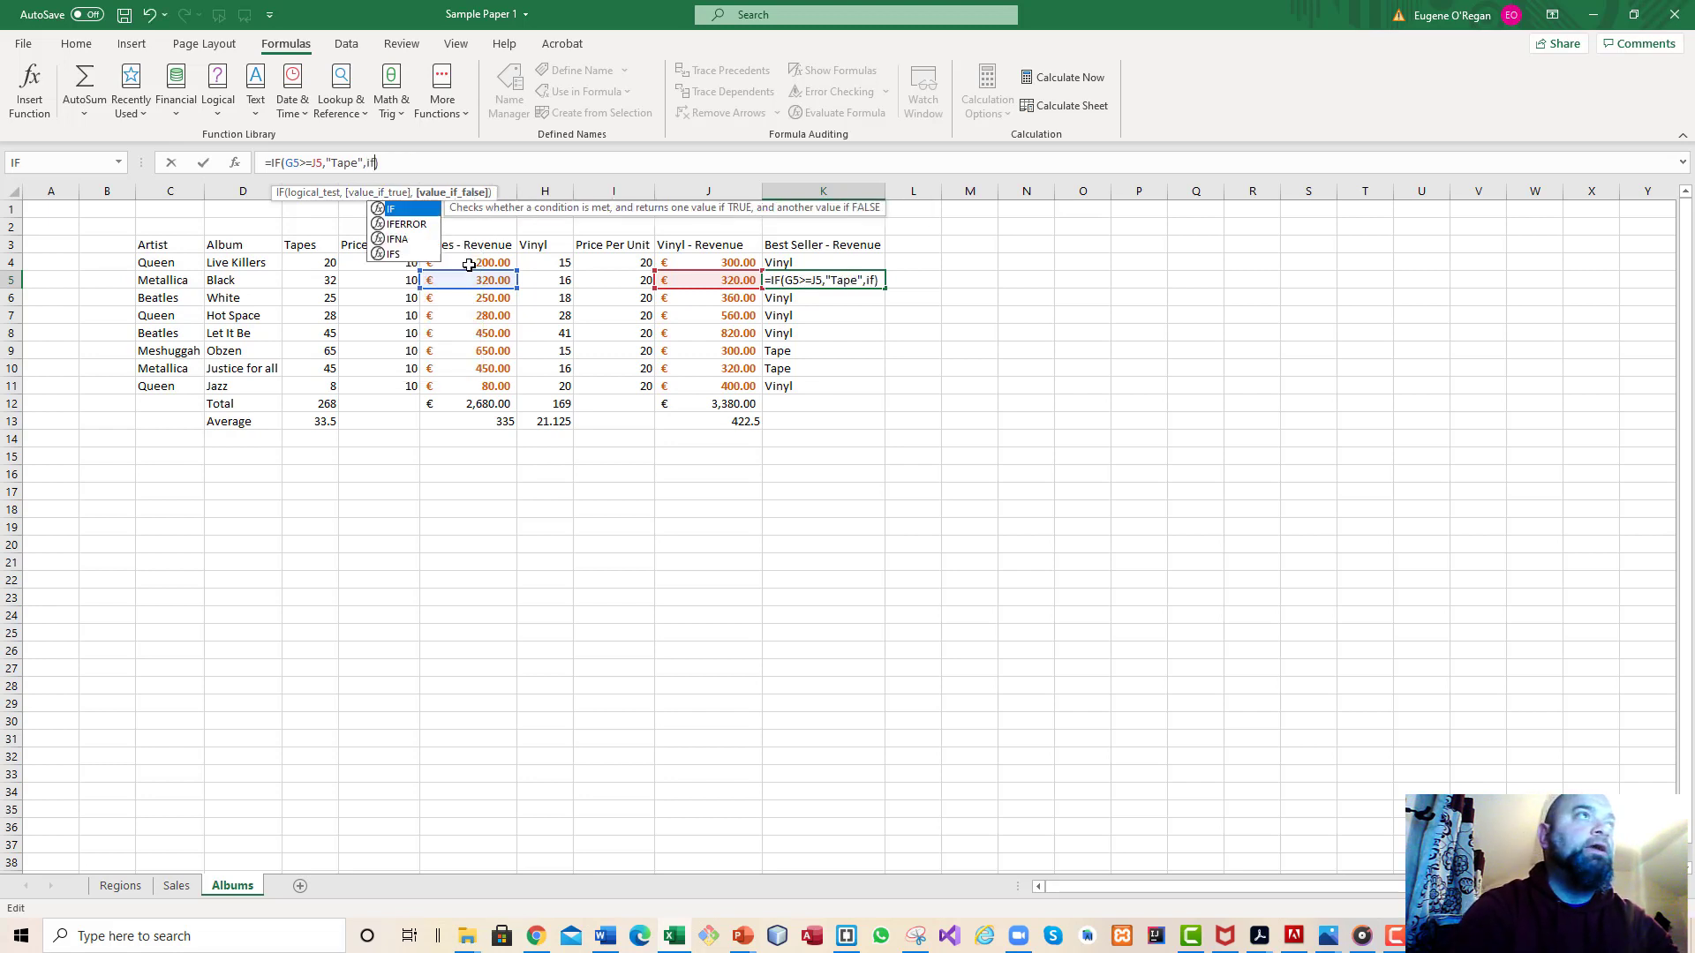
pyautogui.write(' (')
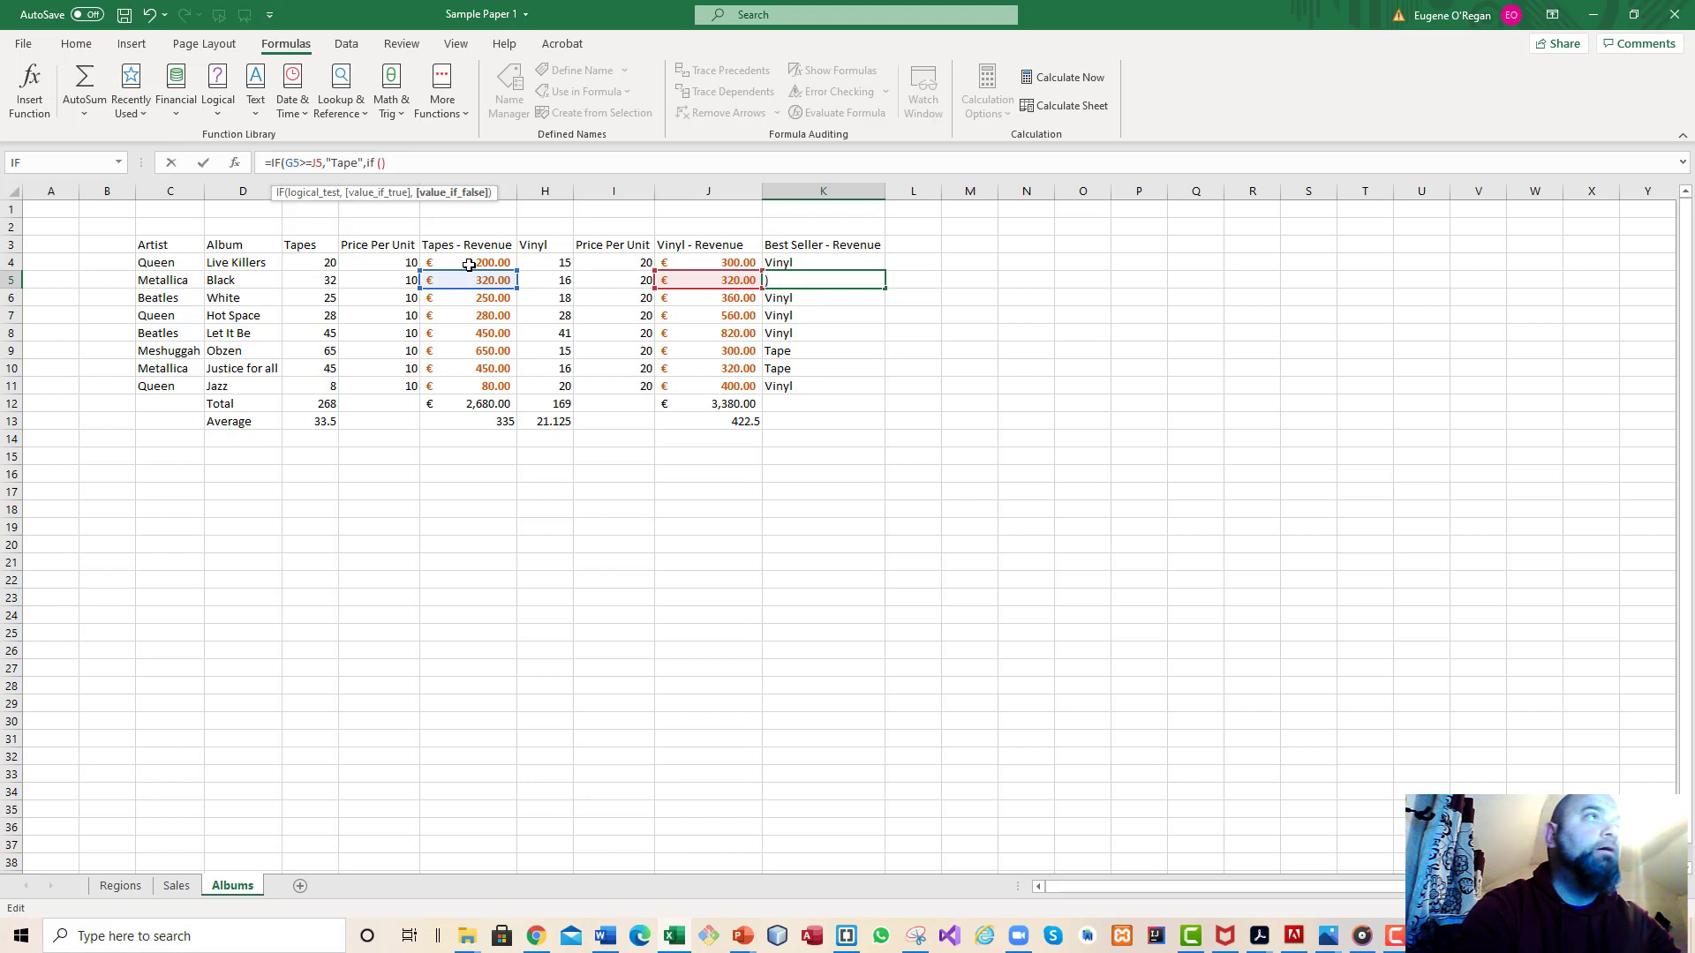
pyautogui.press('BackSpace')
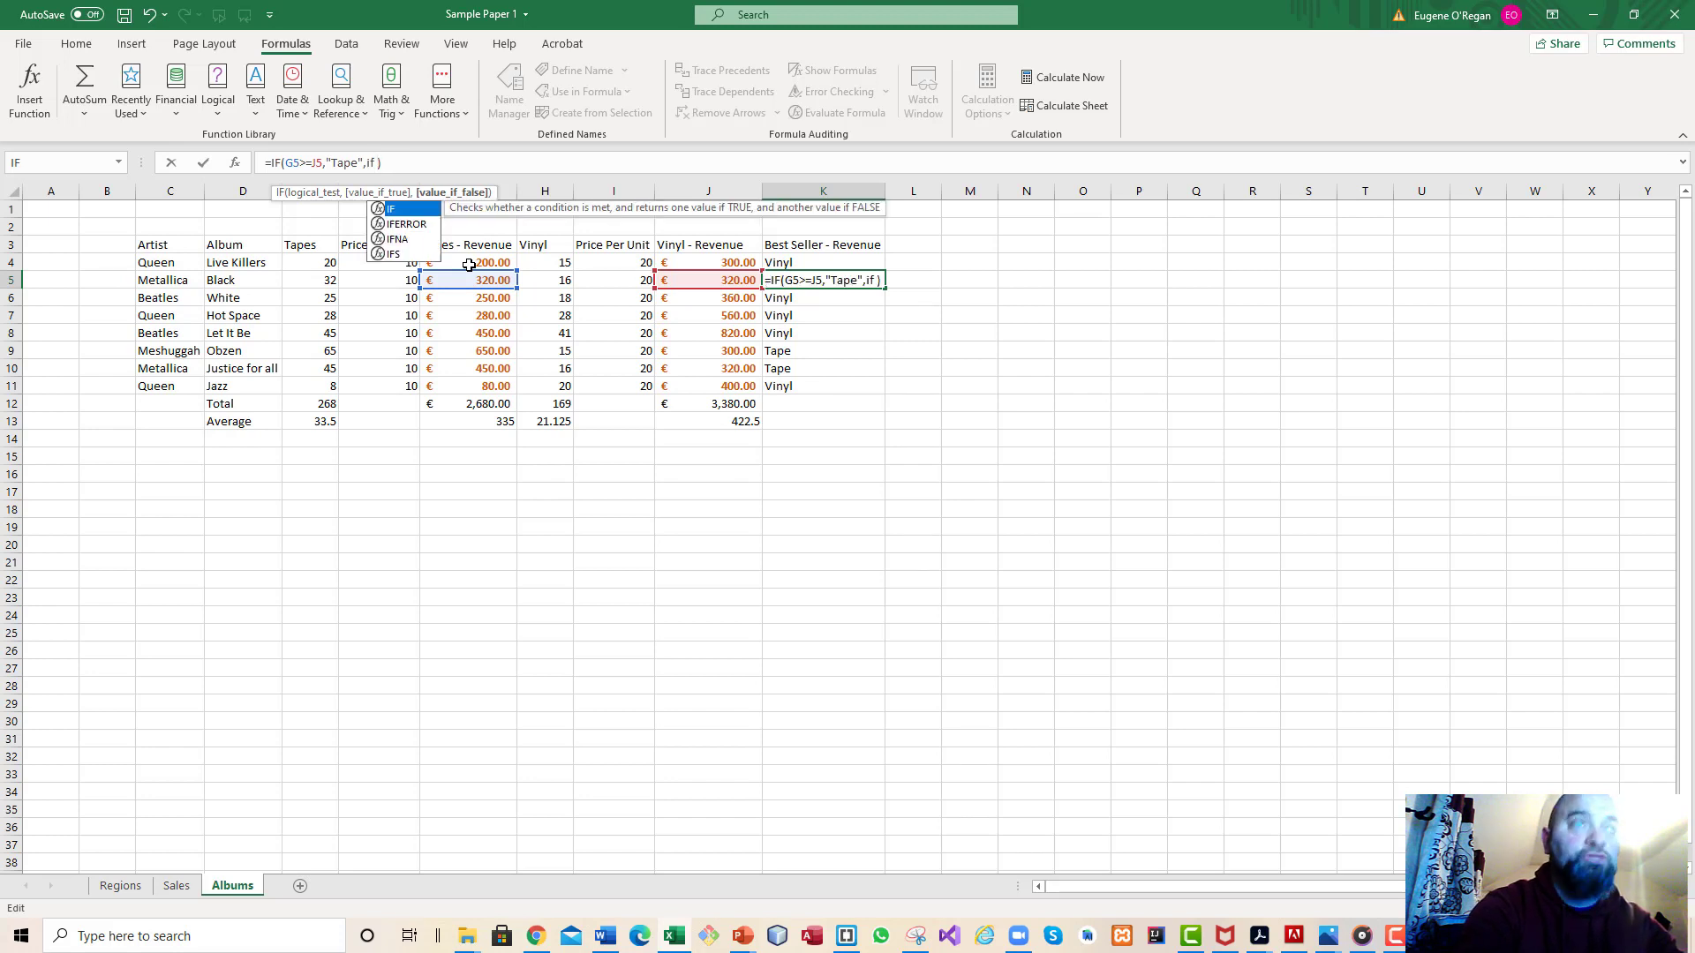
pyautogui.write('(')
pyautogui.press('Left')
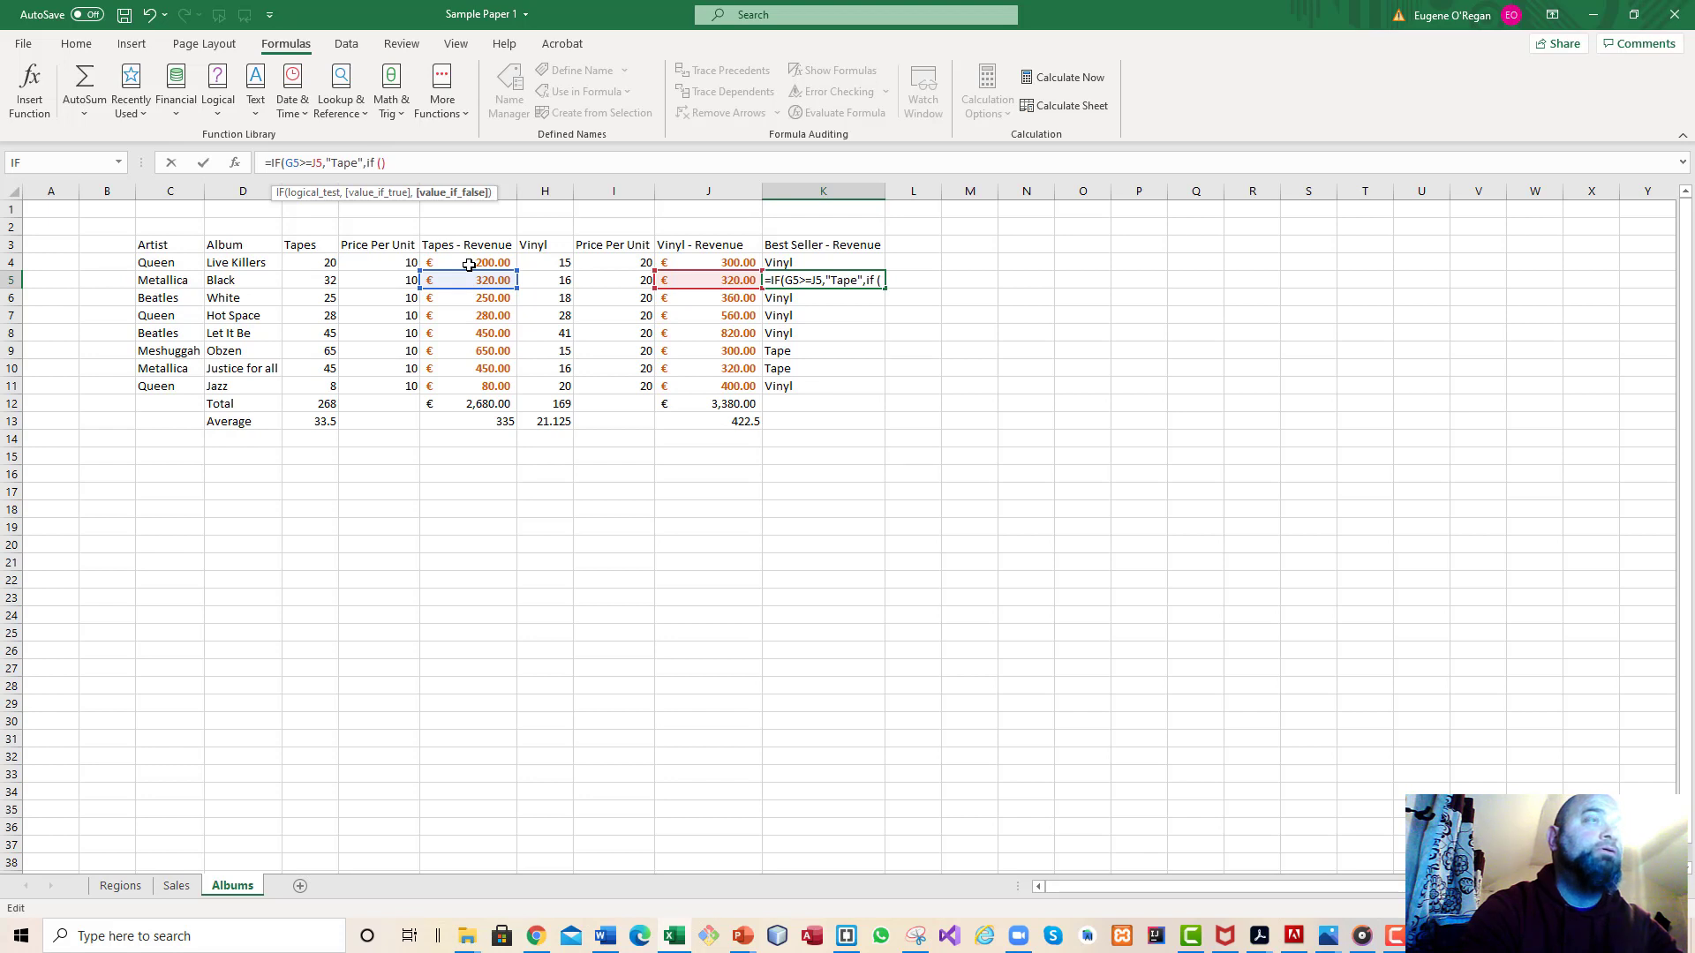
pyautogui.press('Right')
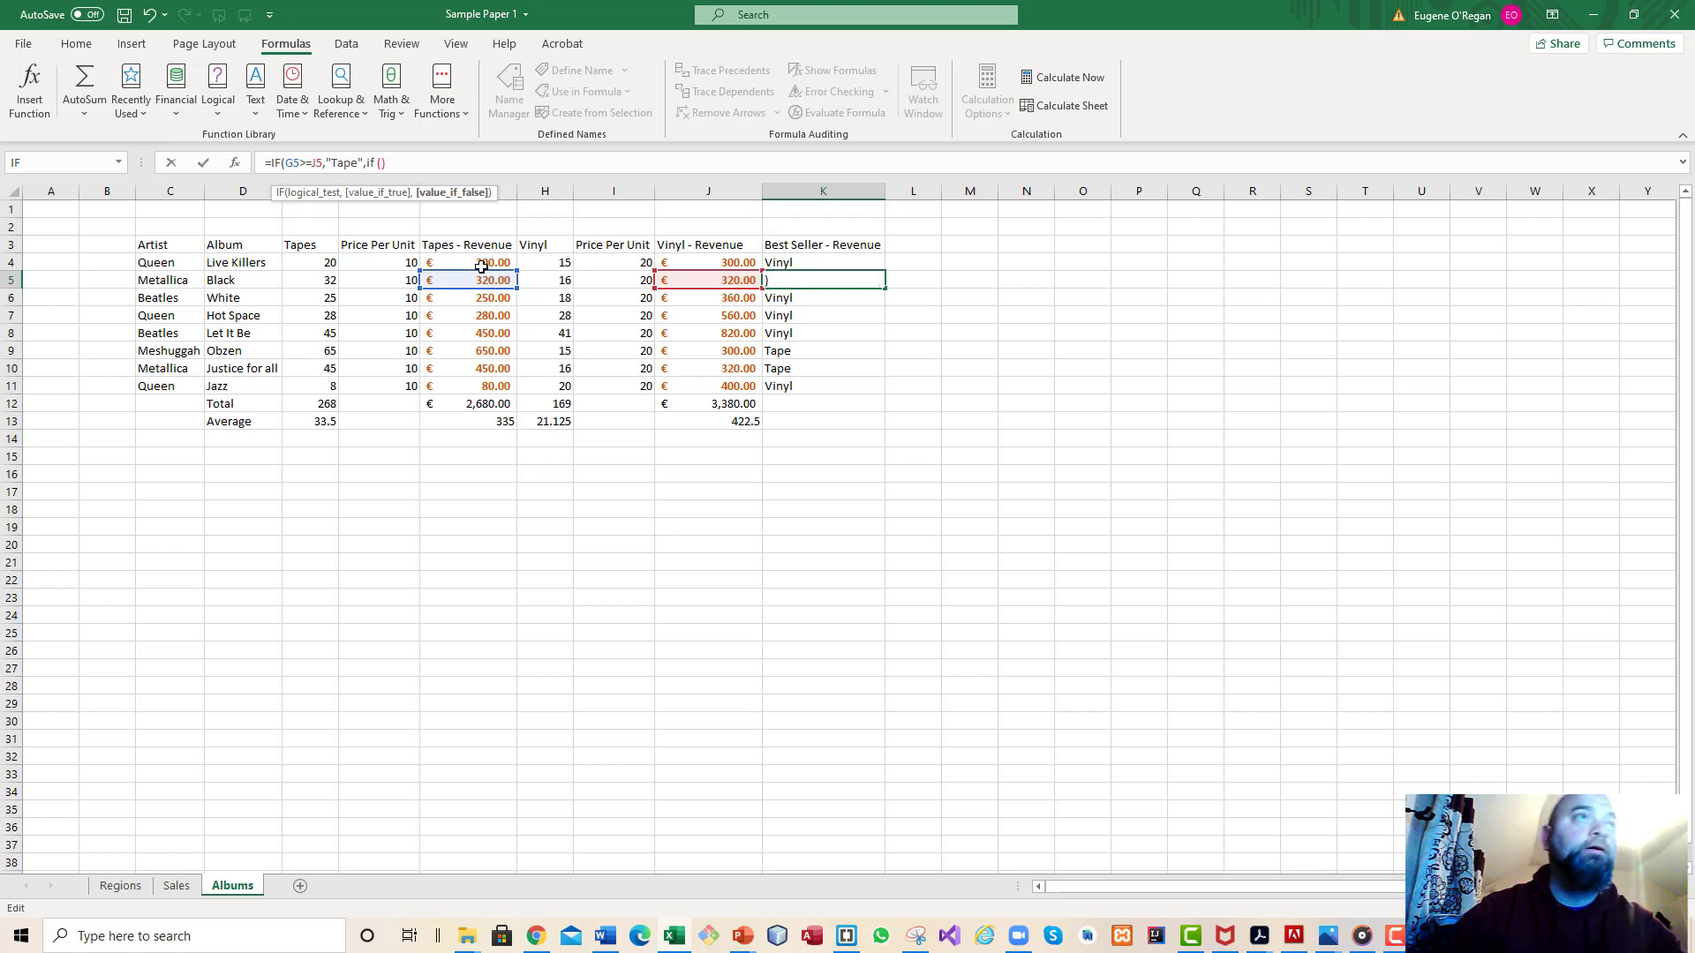
pyautogui.click(700, 278)
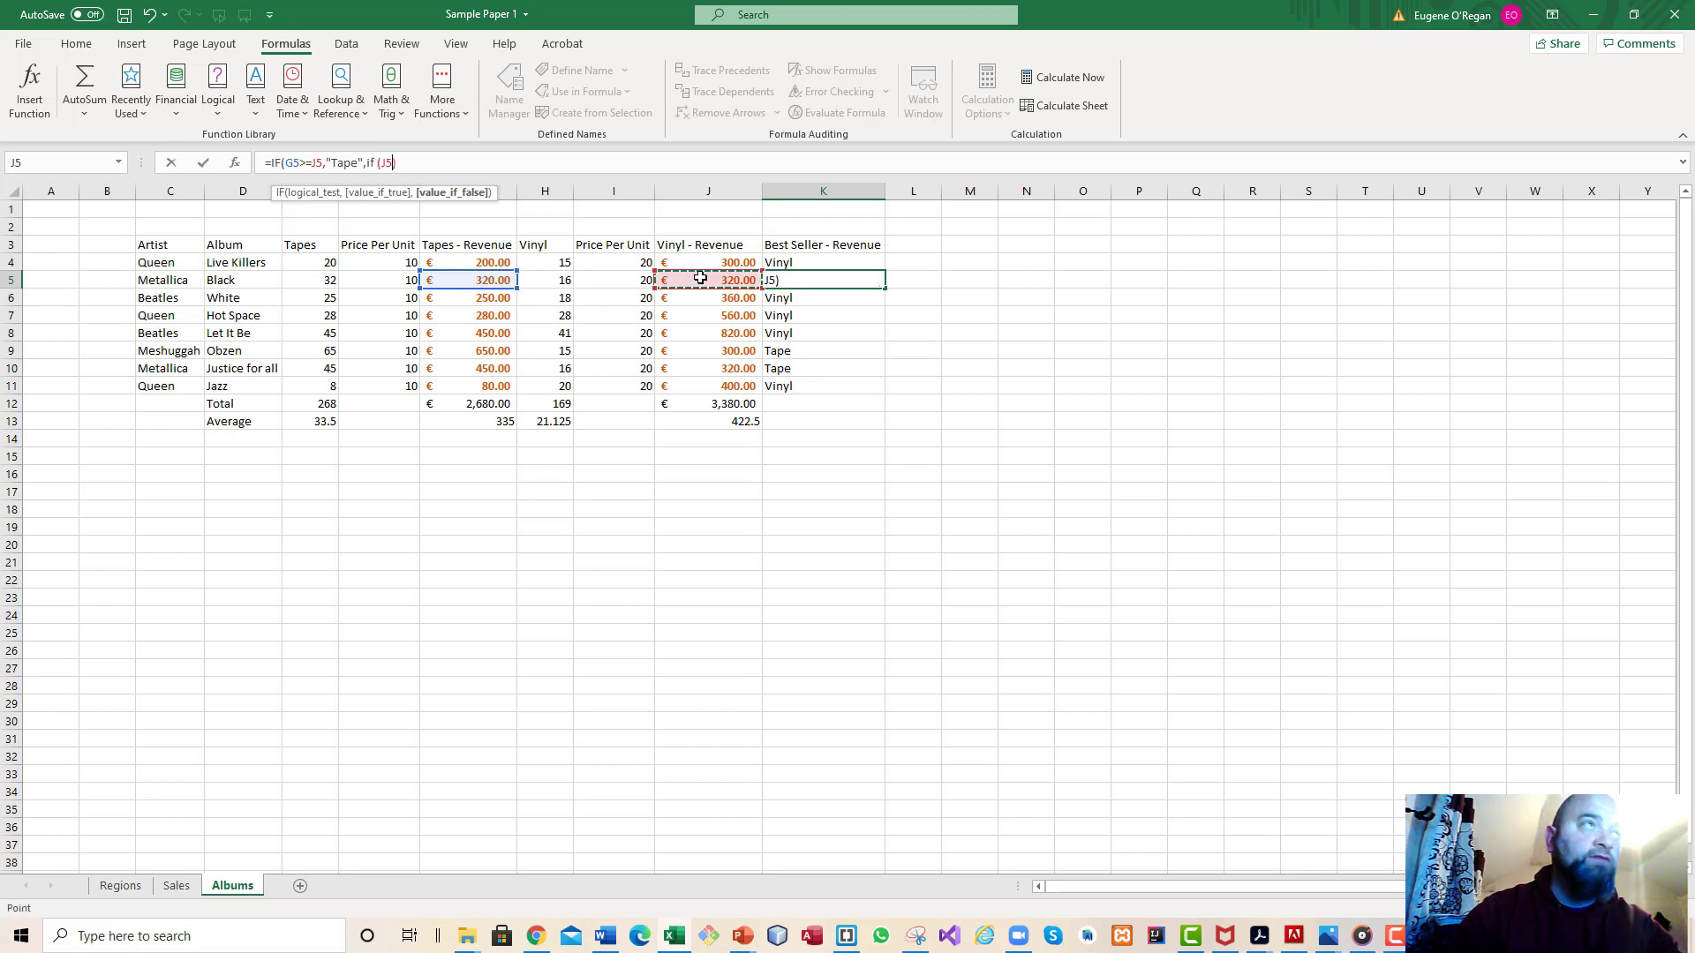
pyautogui.write('>')
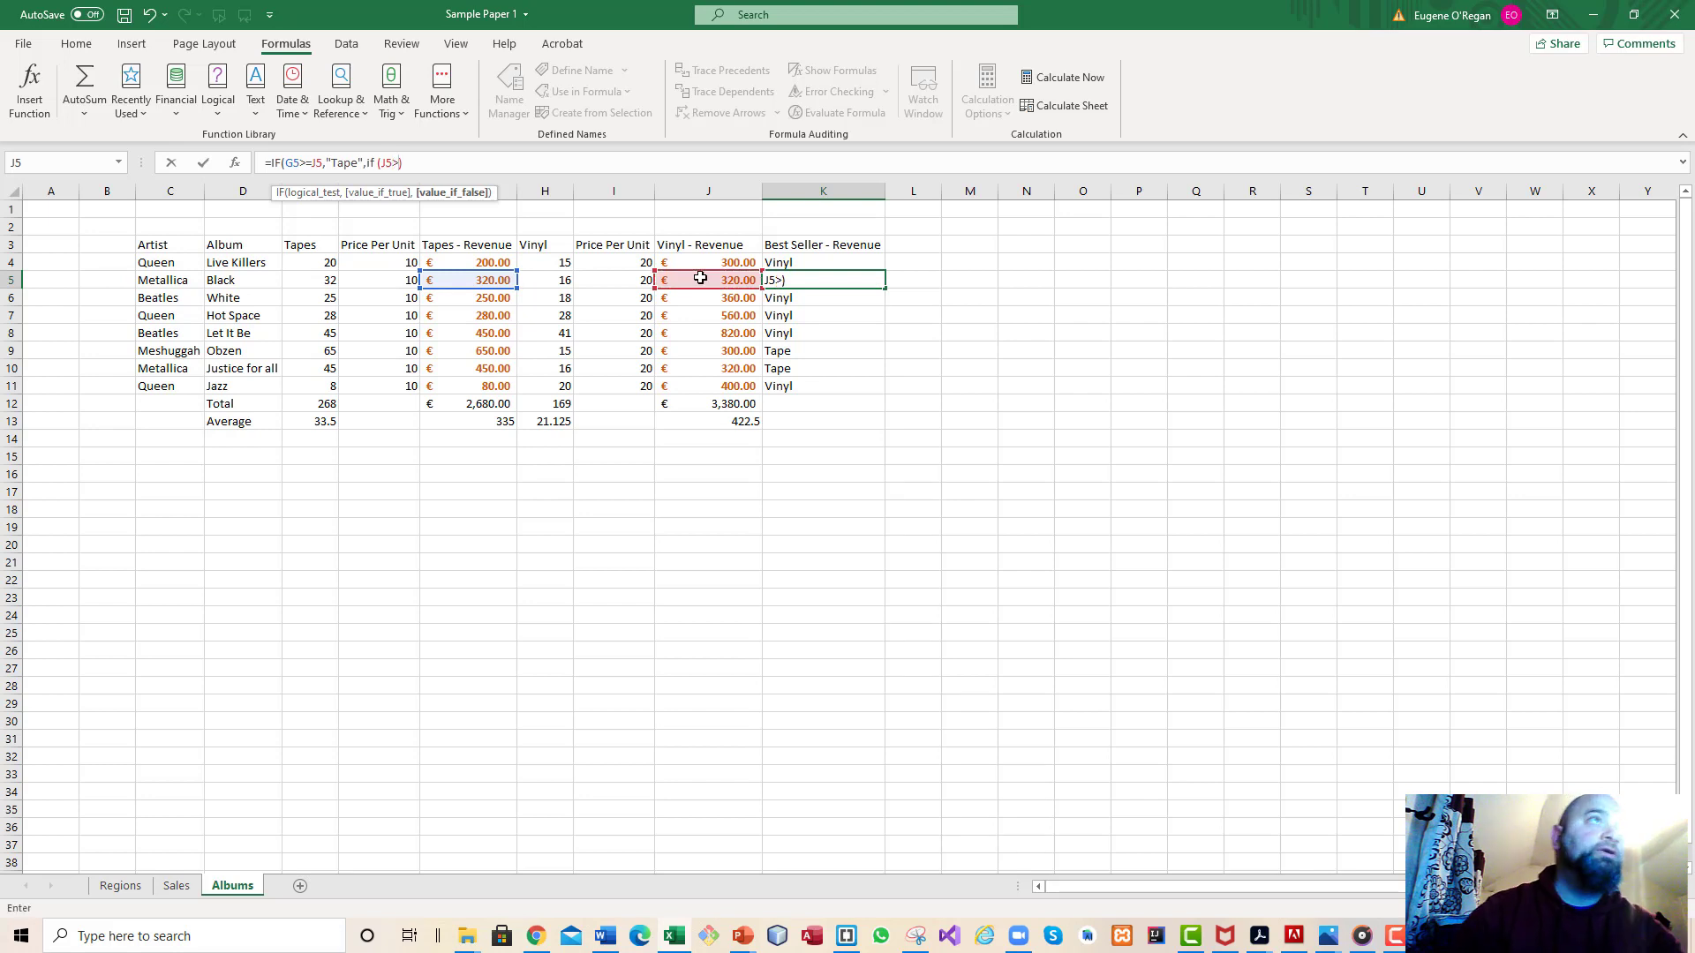
pyautogui.click(460, 281)
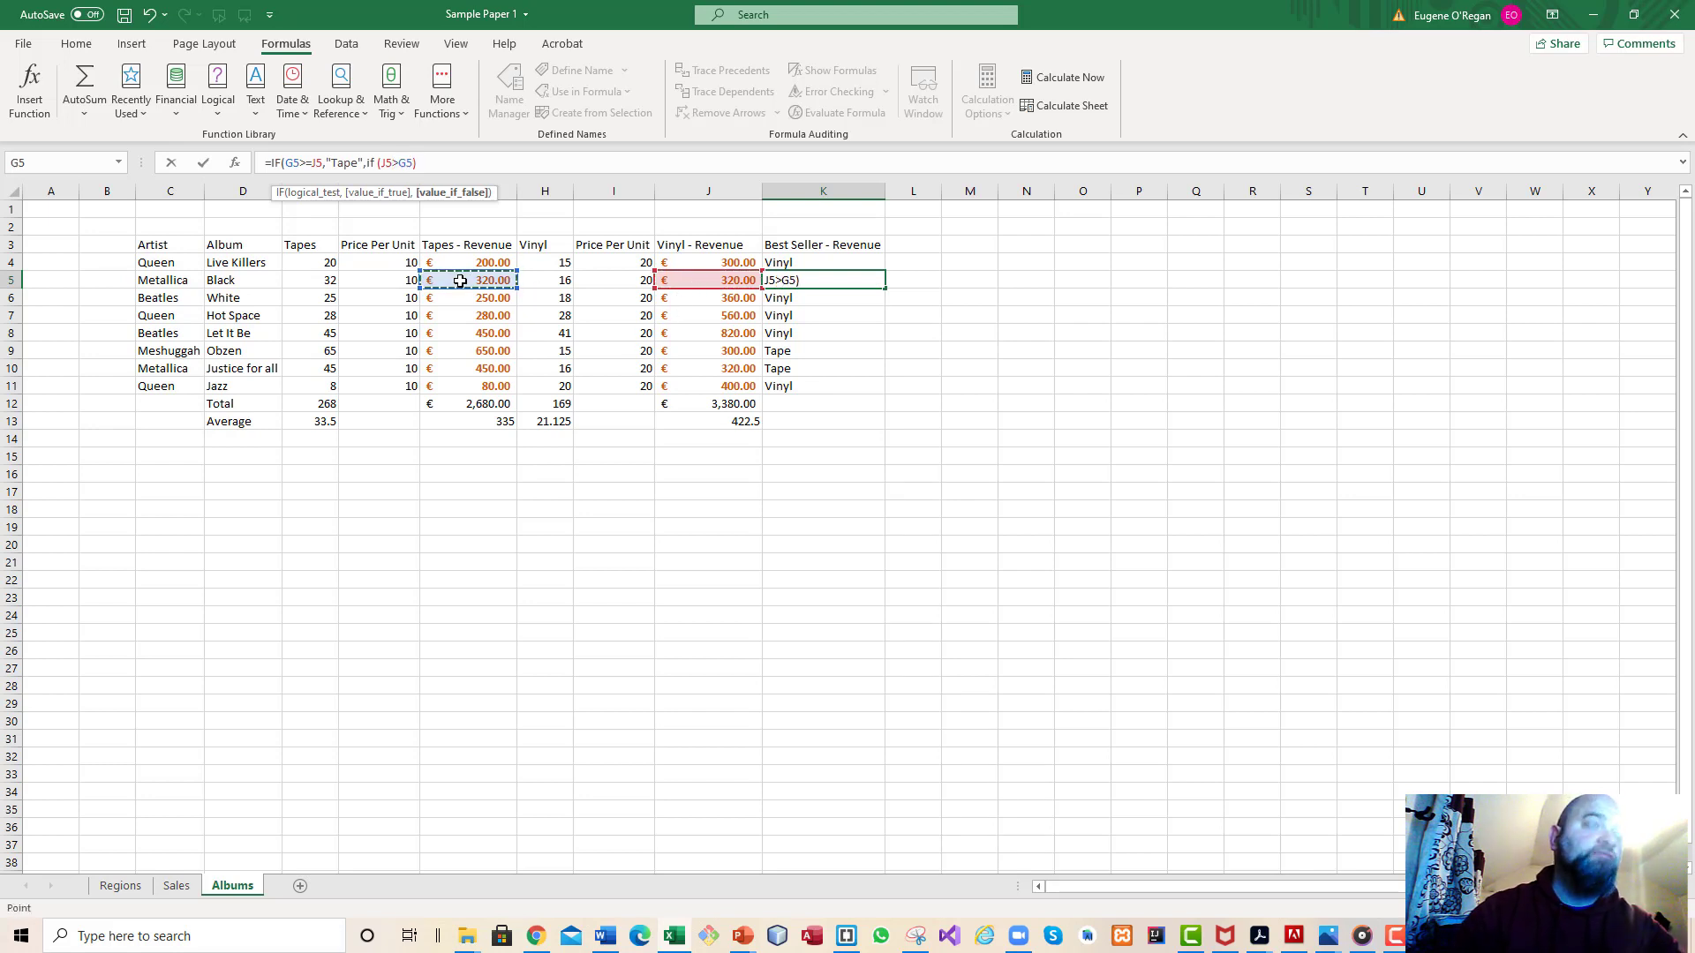
# - Complete the nested IF in K5 with "Vinyl" as its true value and "Same" as its false value
pyautogui.write(',"')
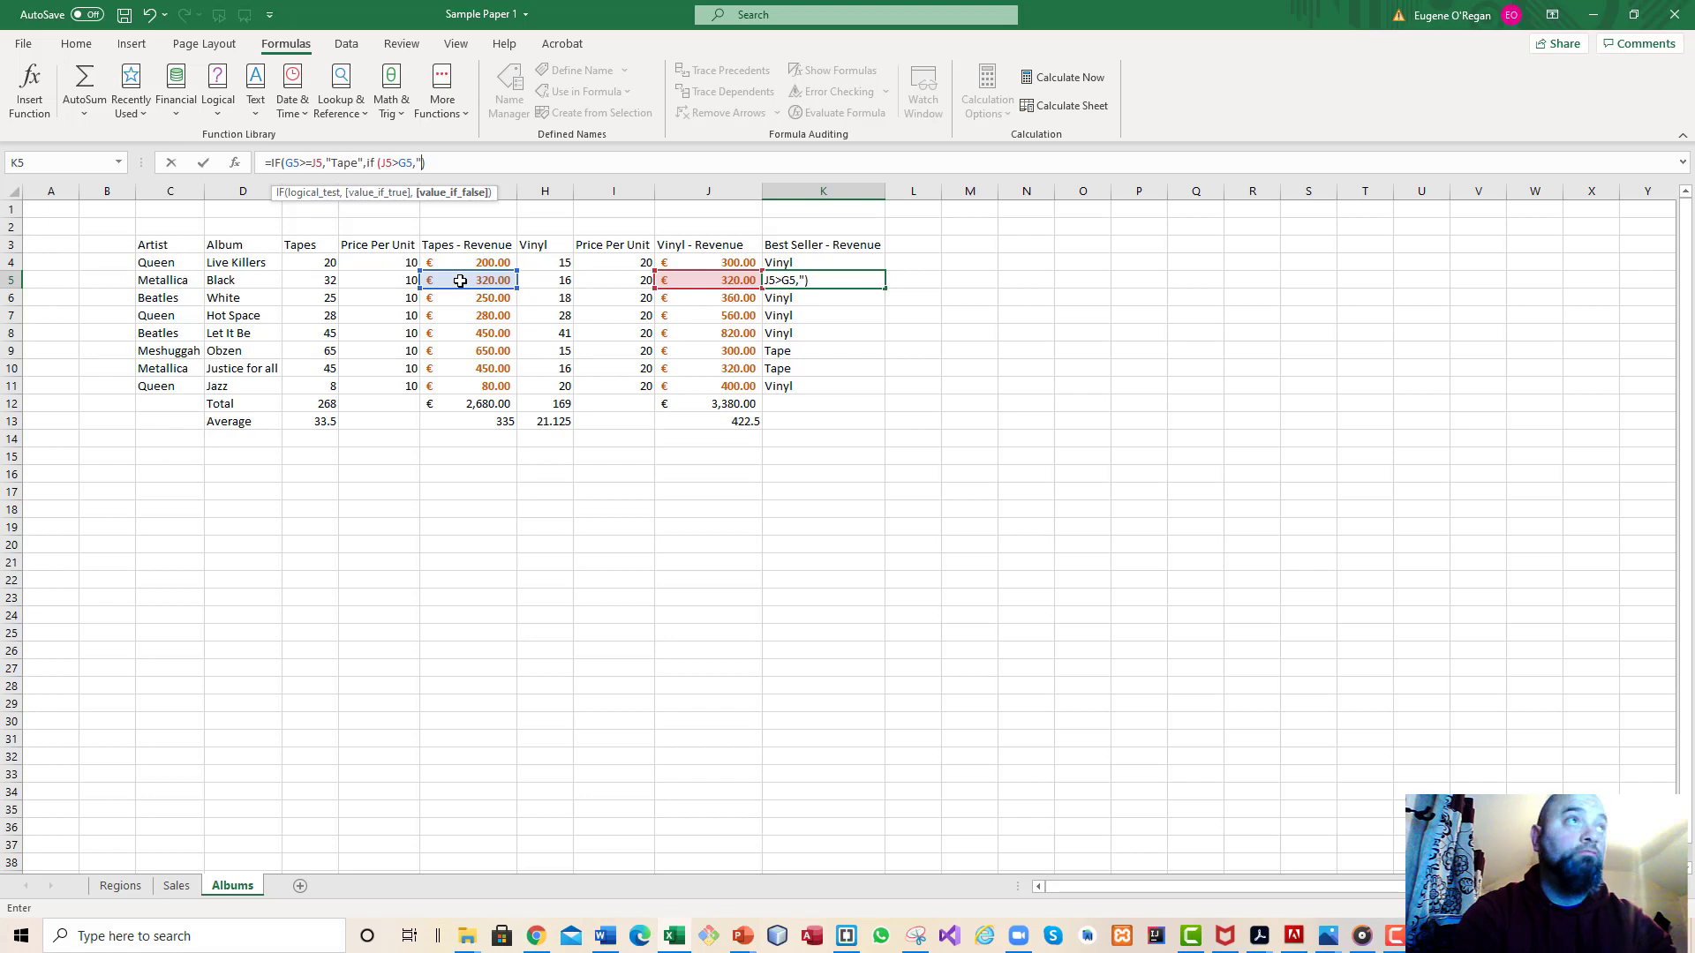
pyautogui.write('Vin')
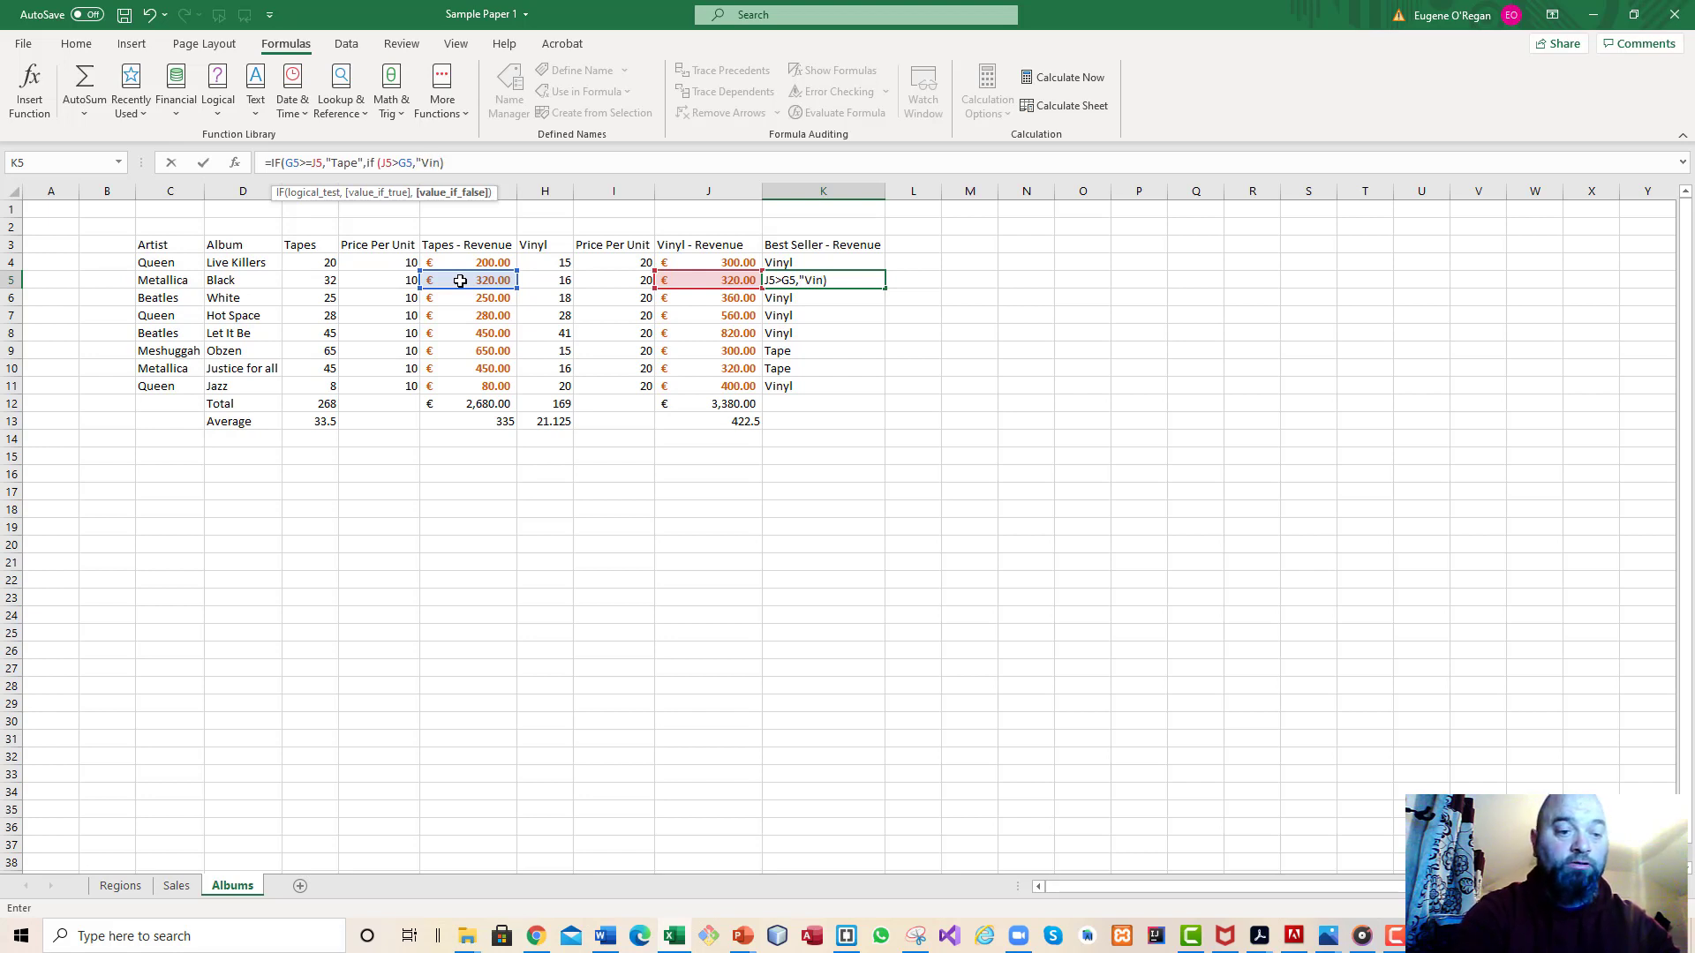
pyautogui.write('yl')
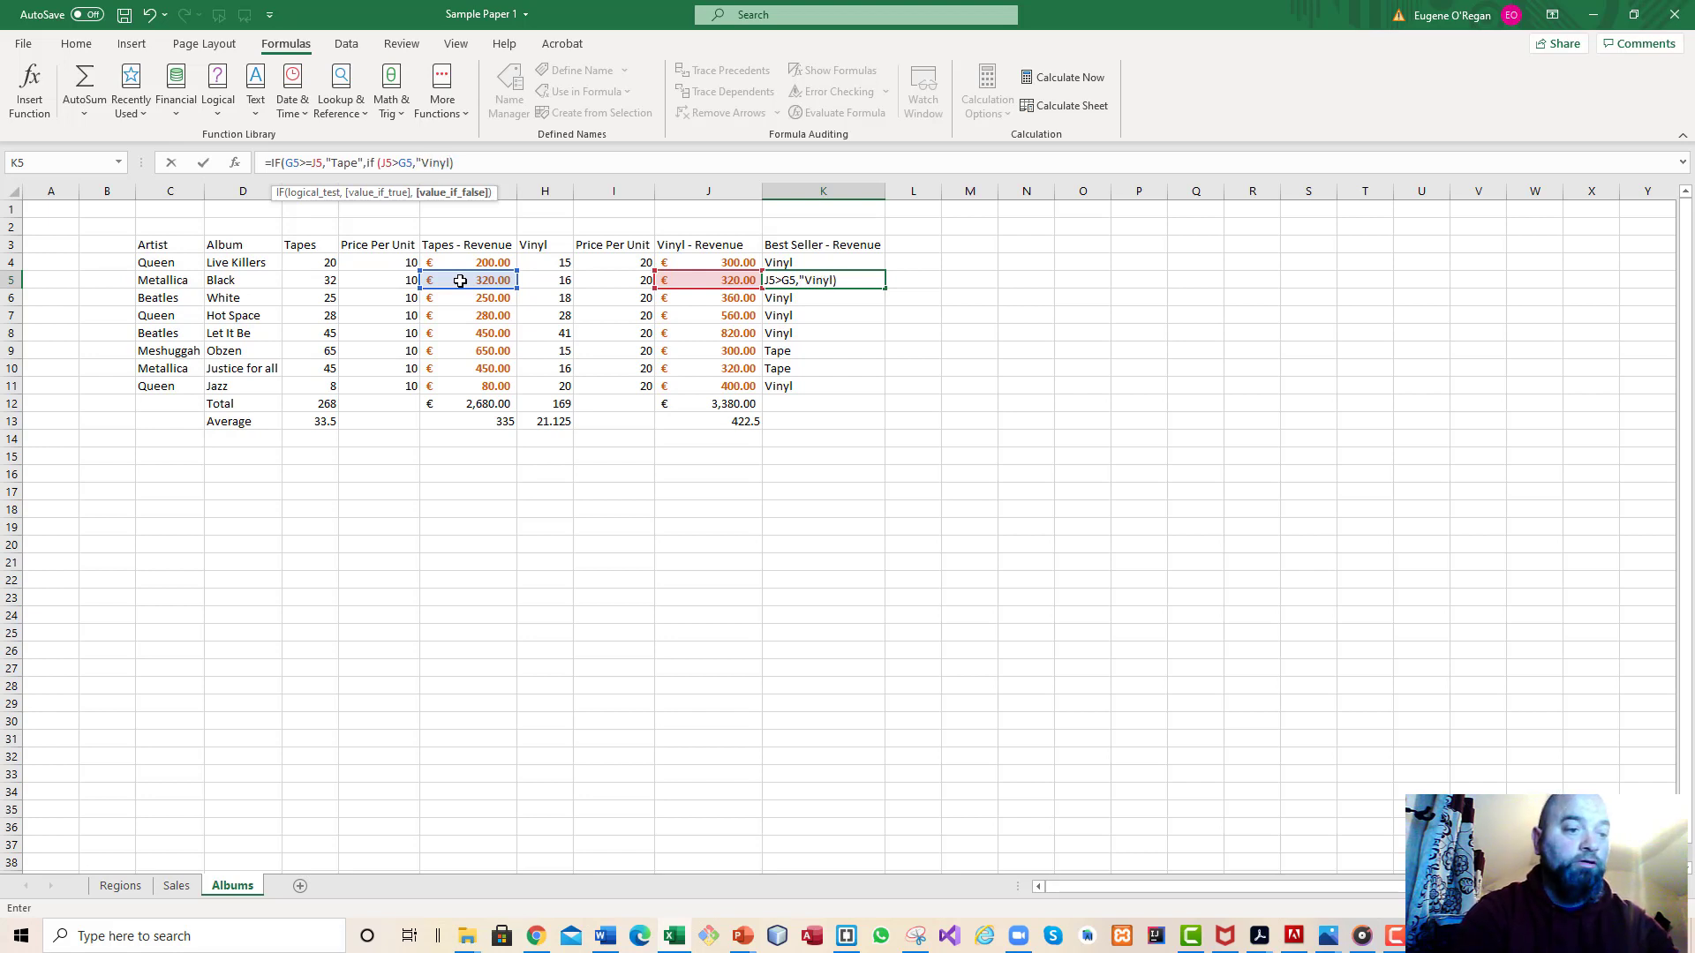
pyautogui.write('",')
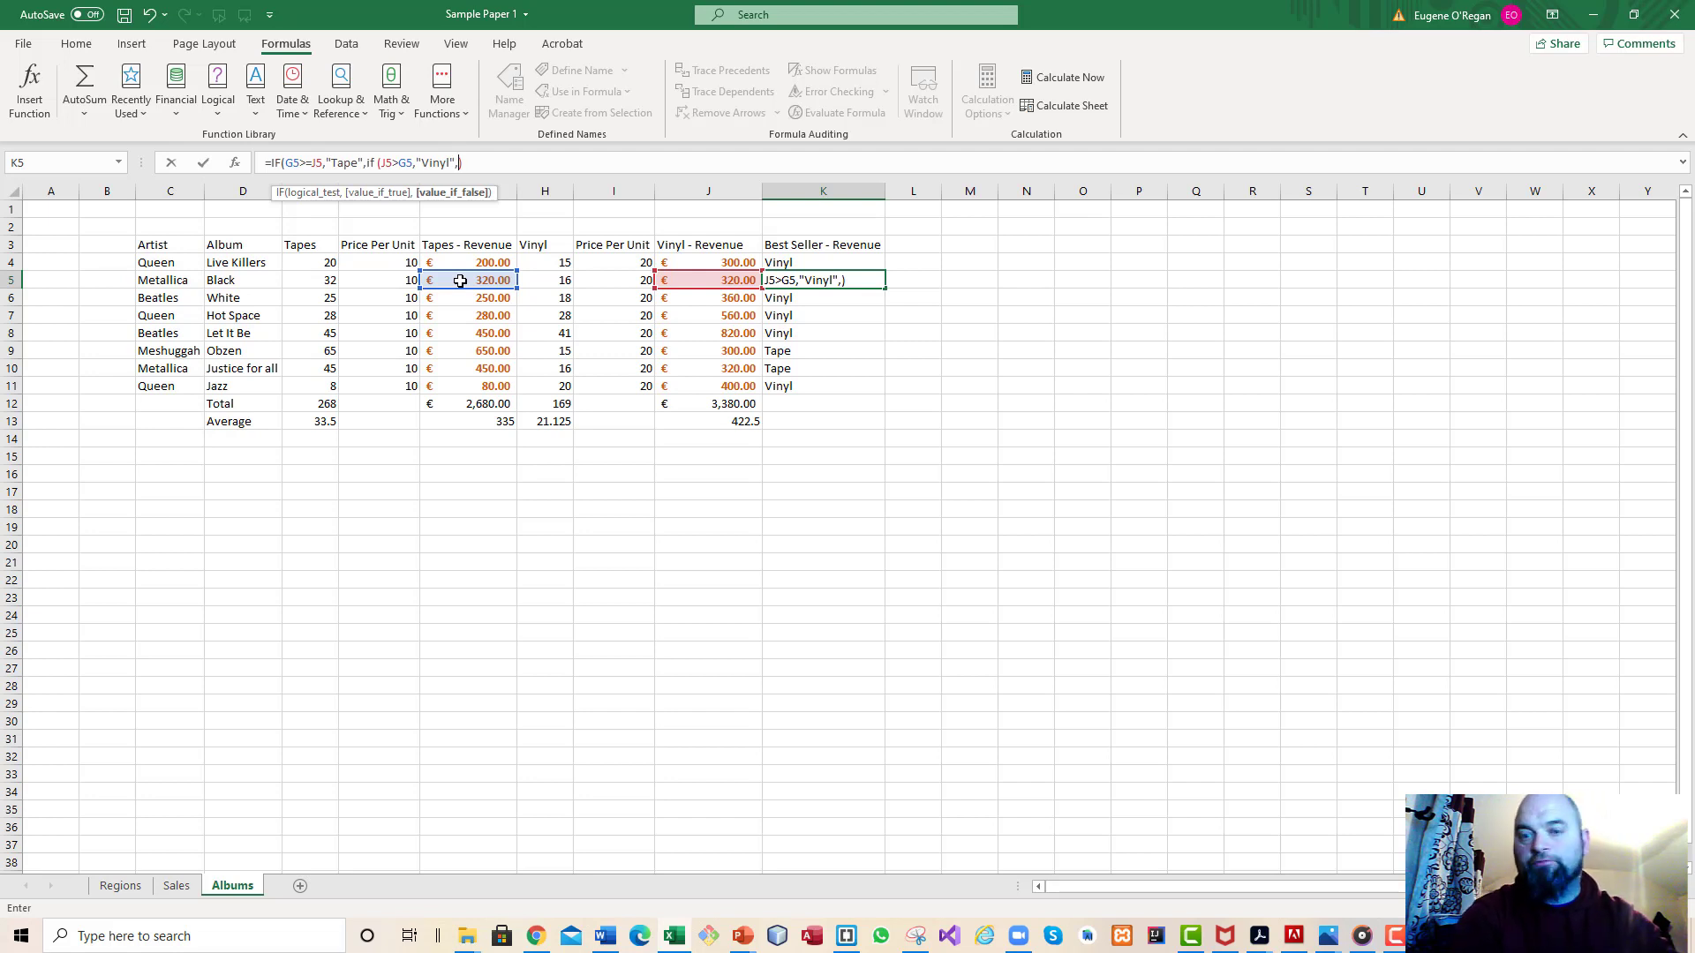
pyautogui.write('"Same"')
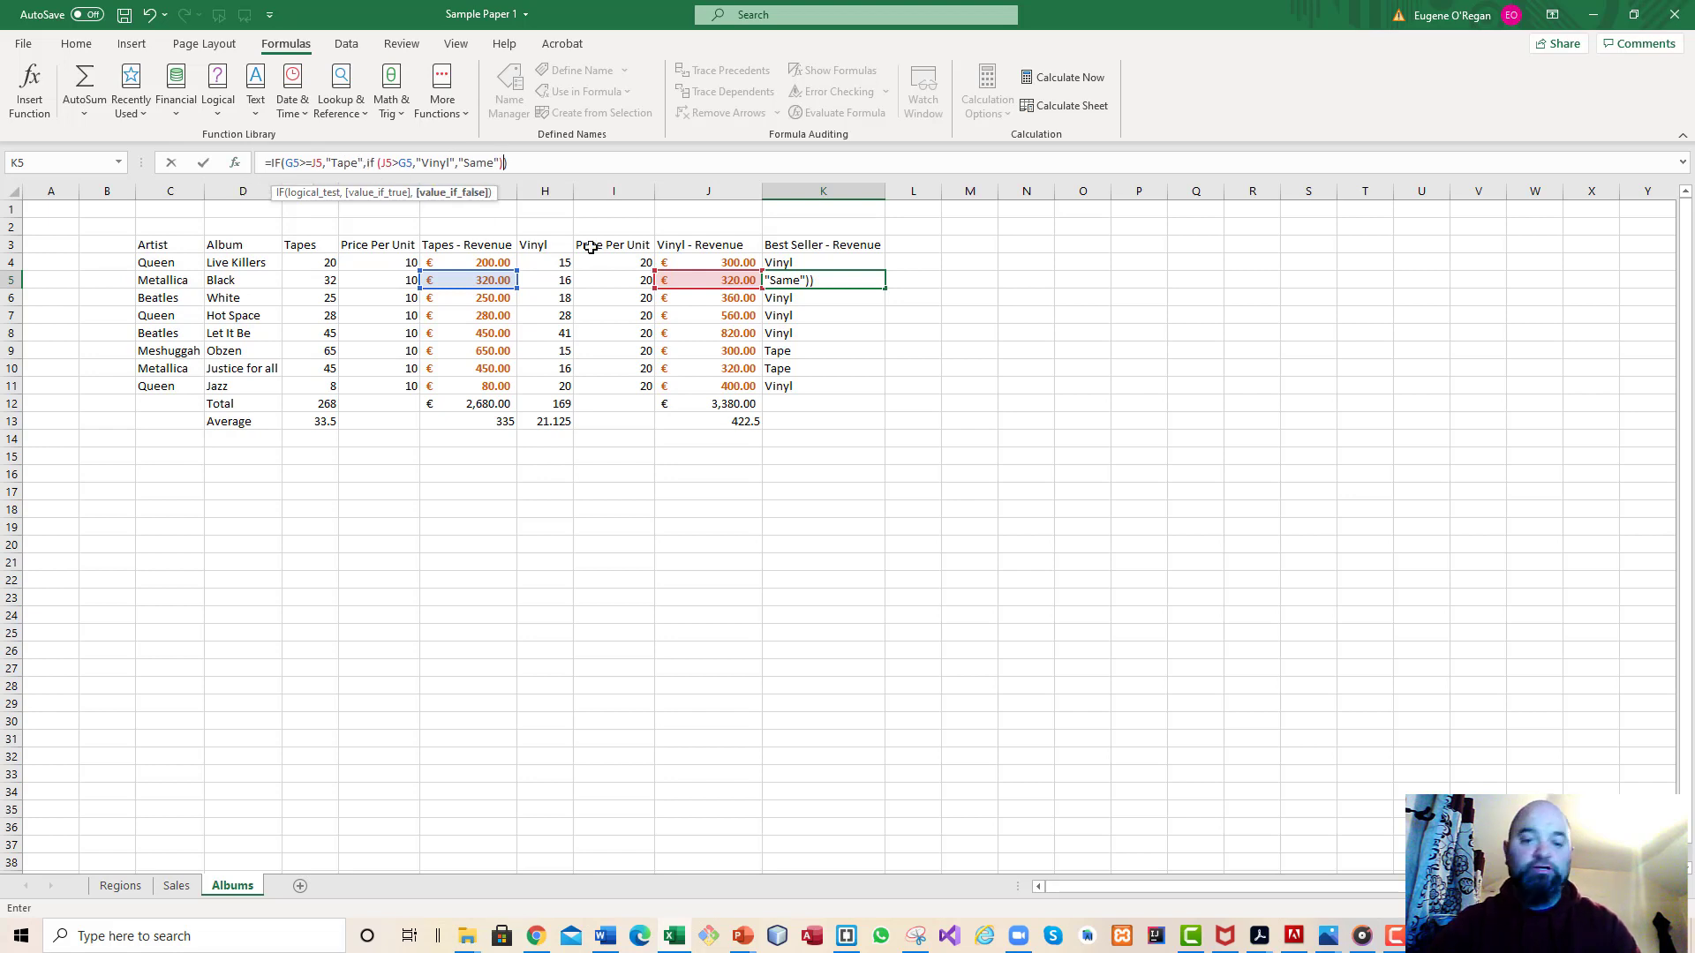
# - Decline the suggested formula correction, remove the space before the nested IF's opening bracket in K5, and enter the formula
pyautogui.press('Return')
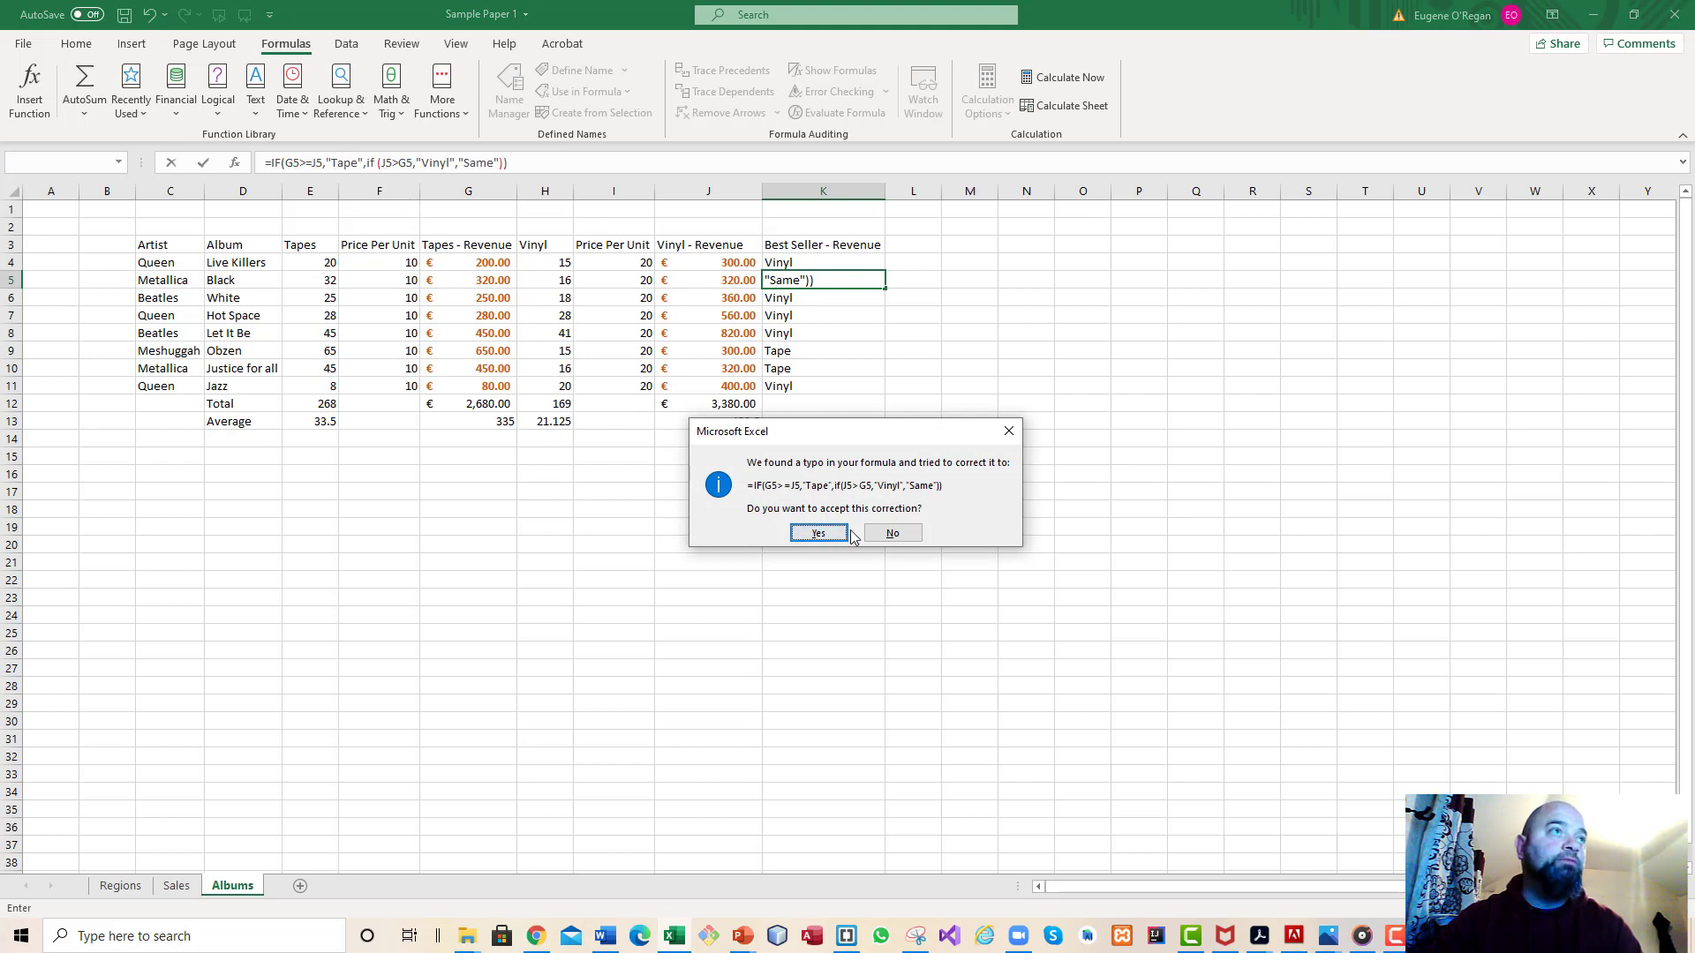
pyautogui.click(868, 534)
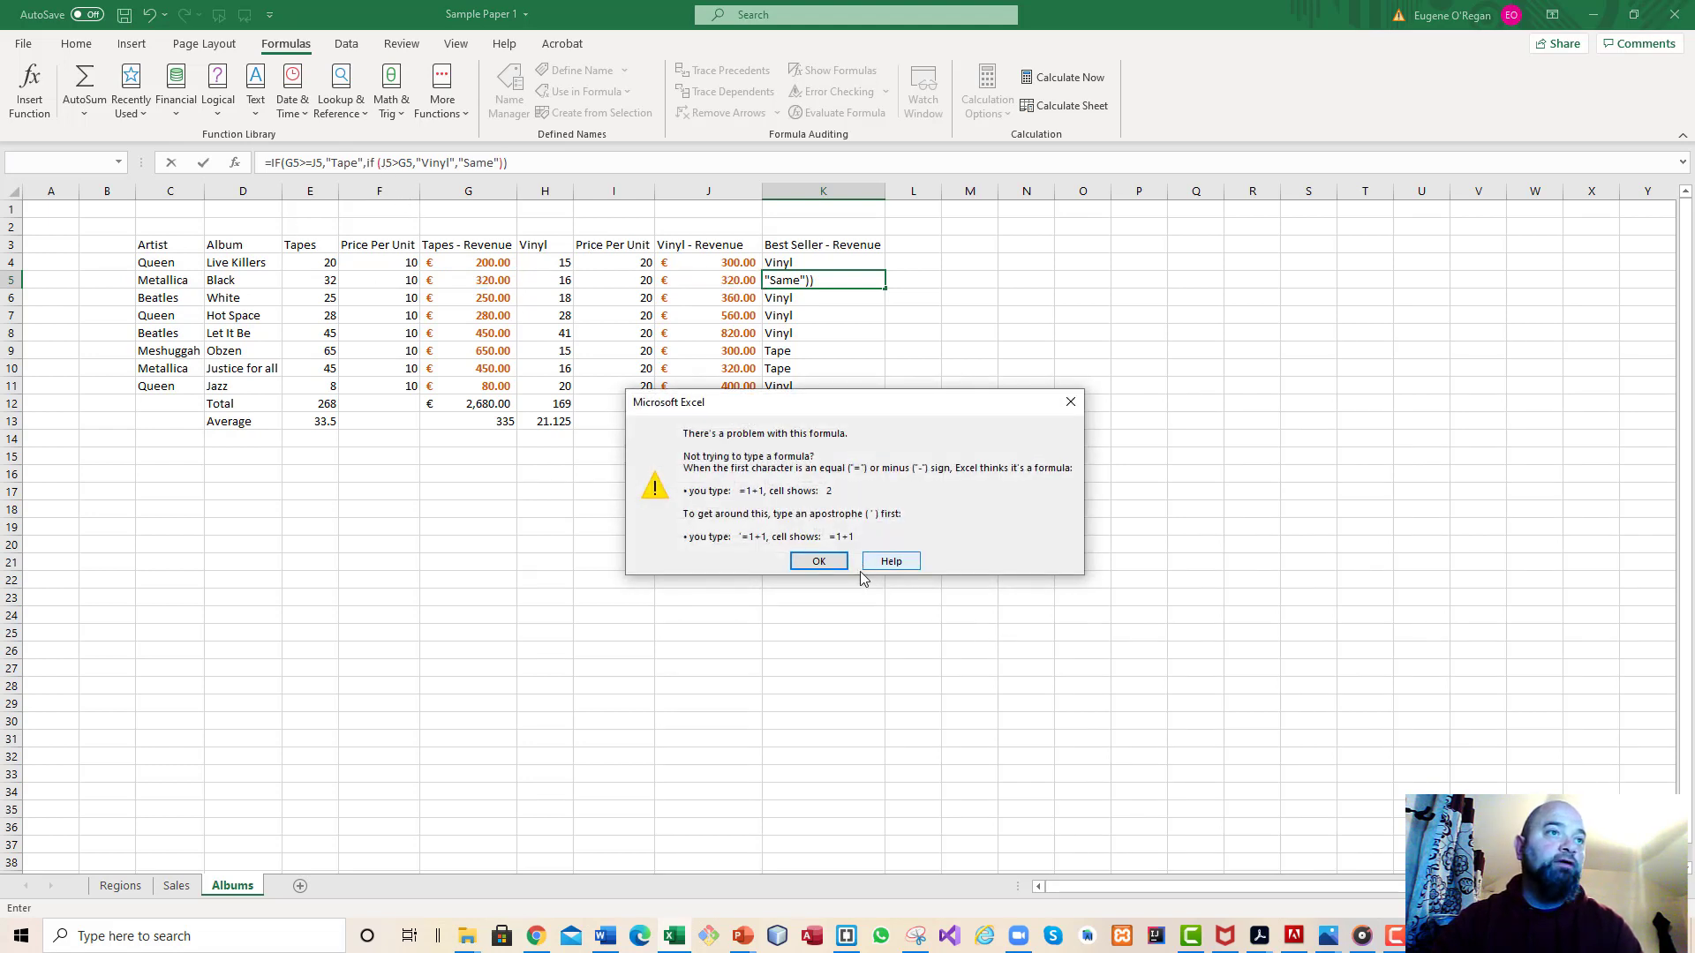
pyautogui.click(819, 561)
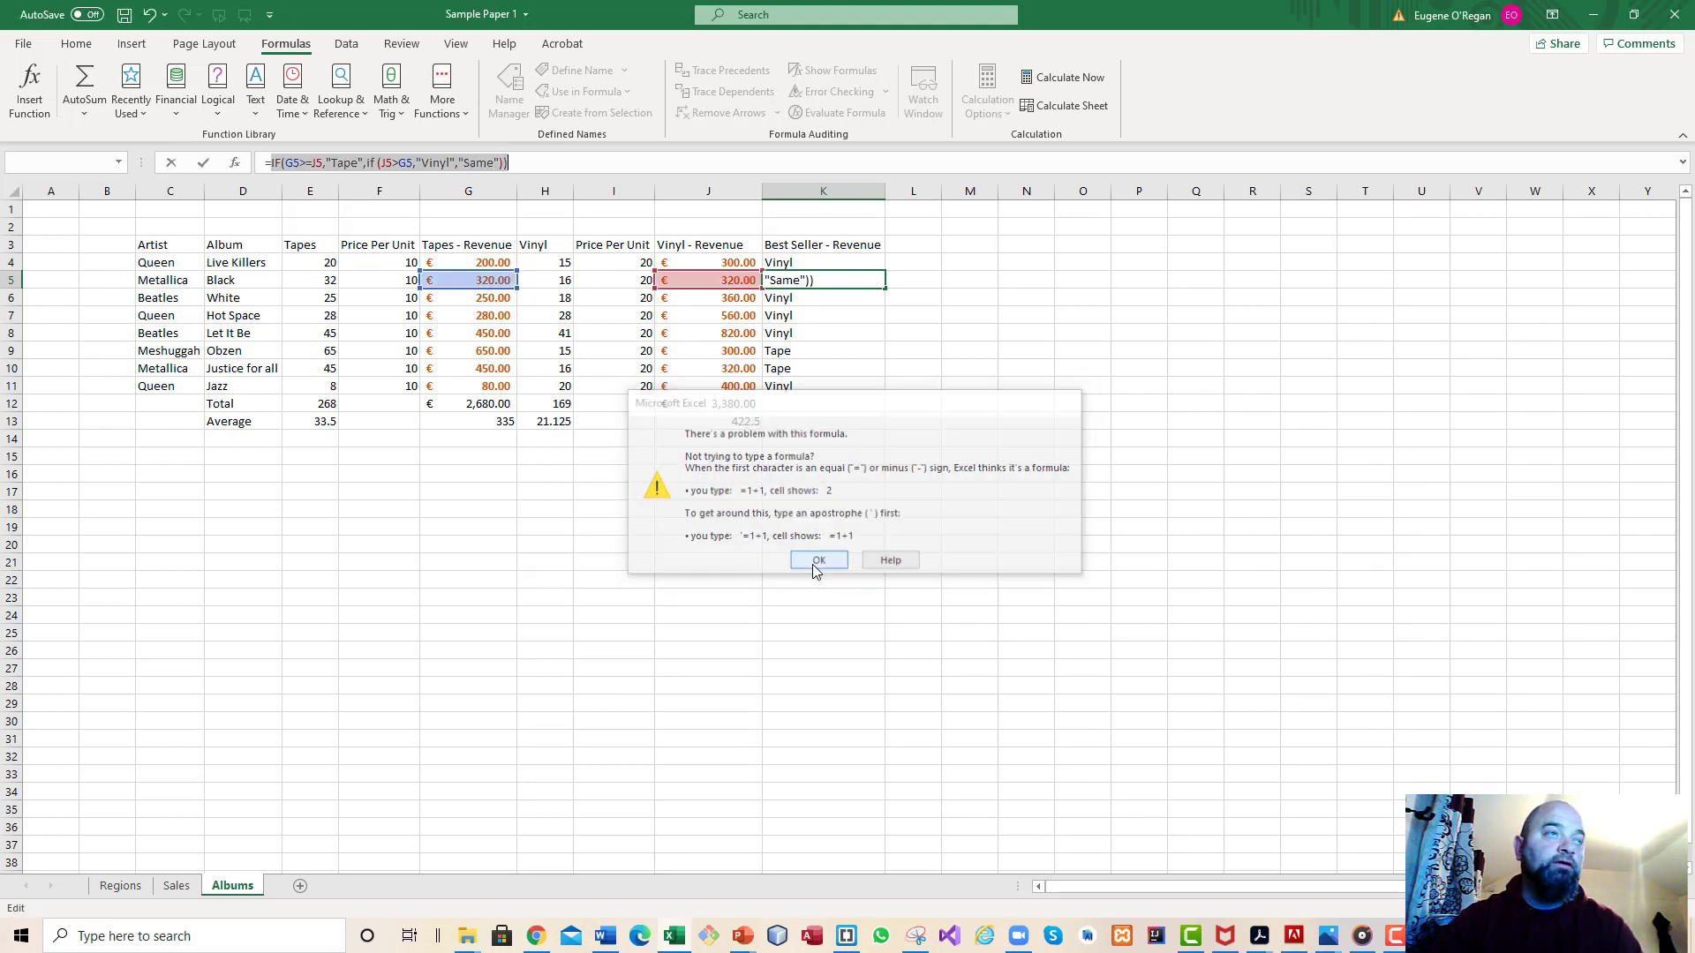
pyautogui.click(378, 164)
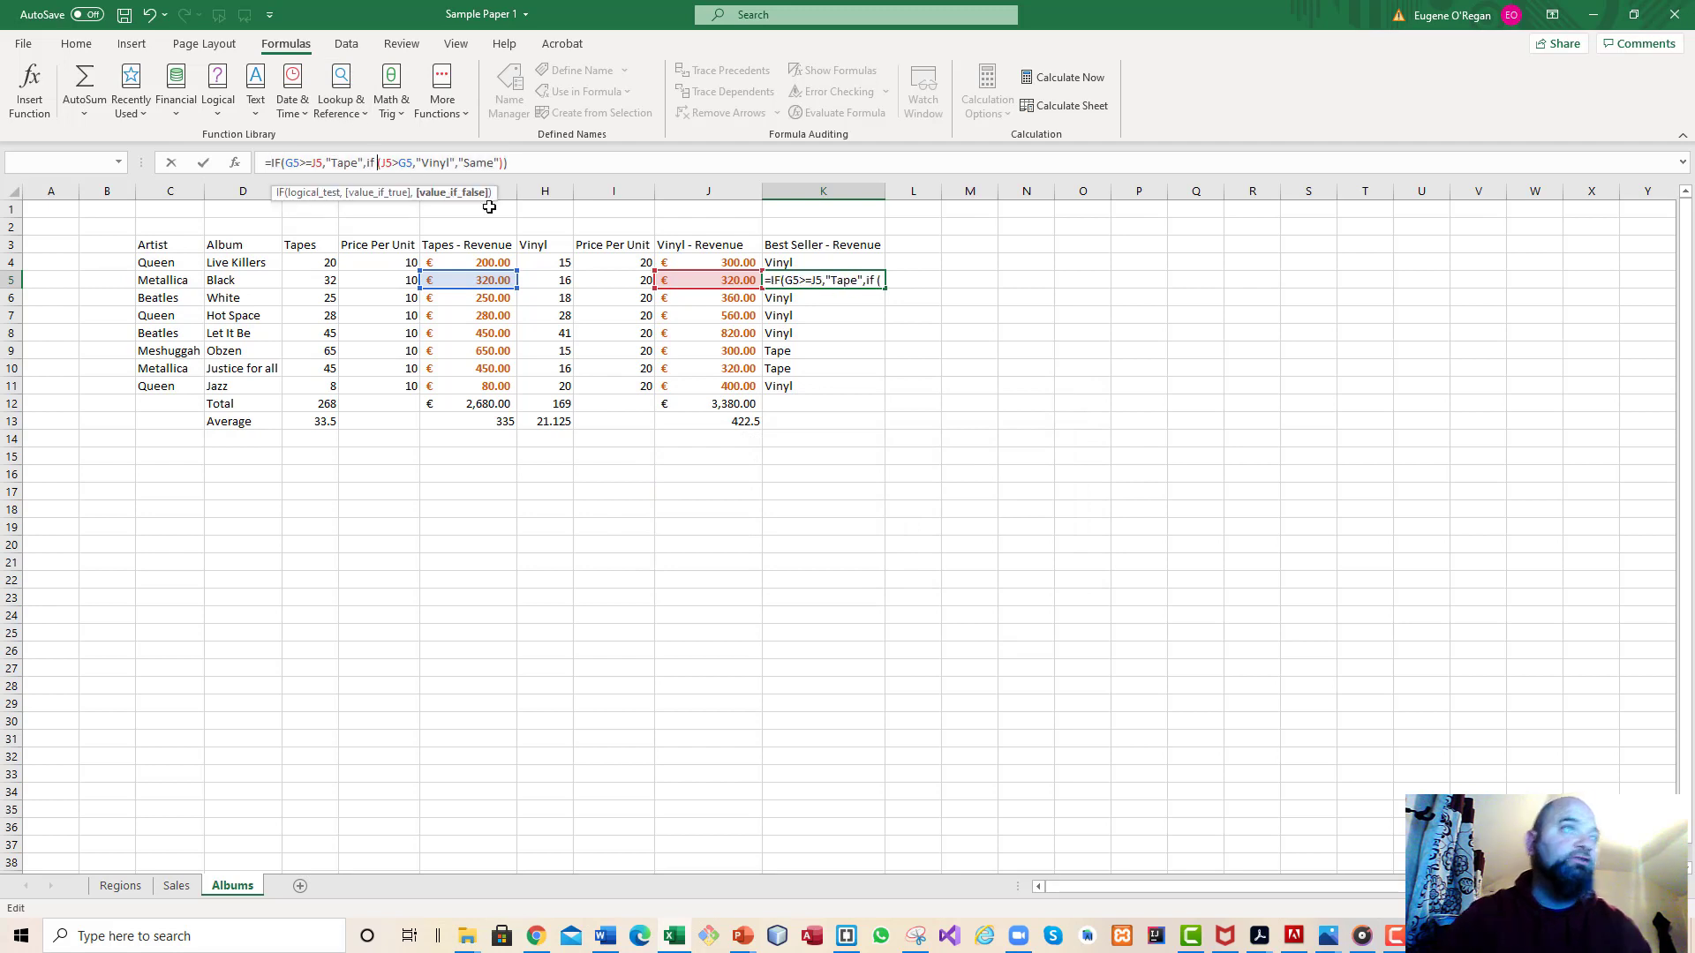
pyautogui.press('BackSpace')
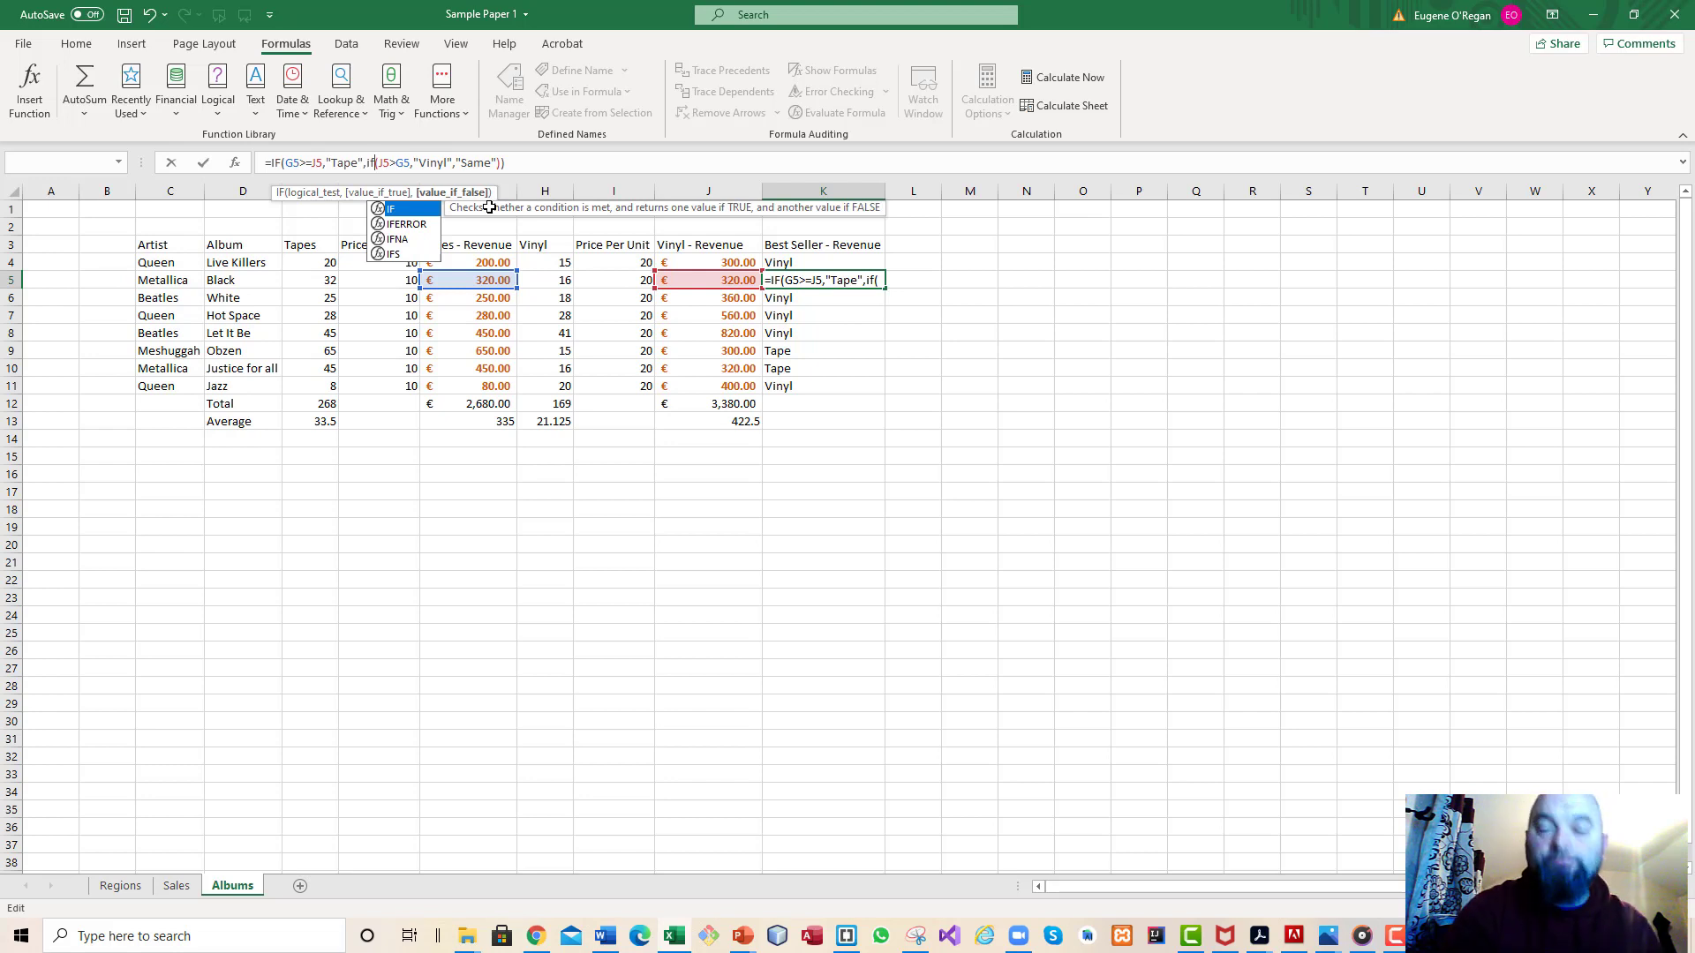
pyautogui.press('Return')
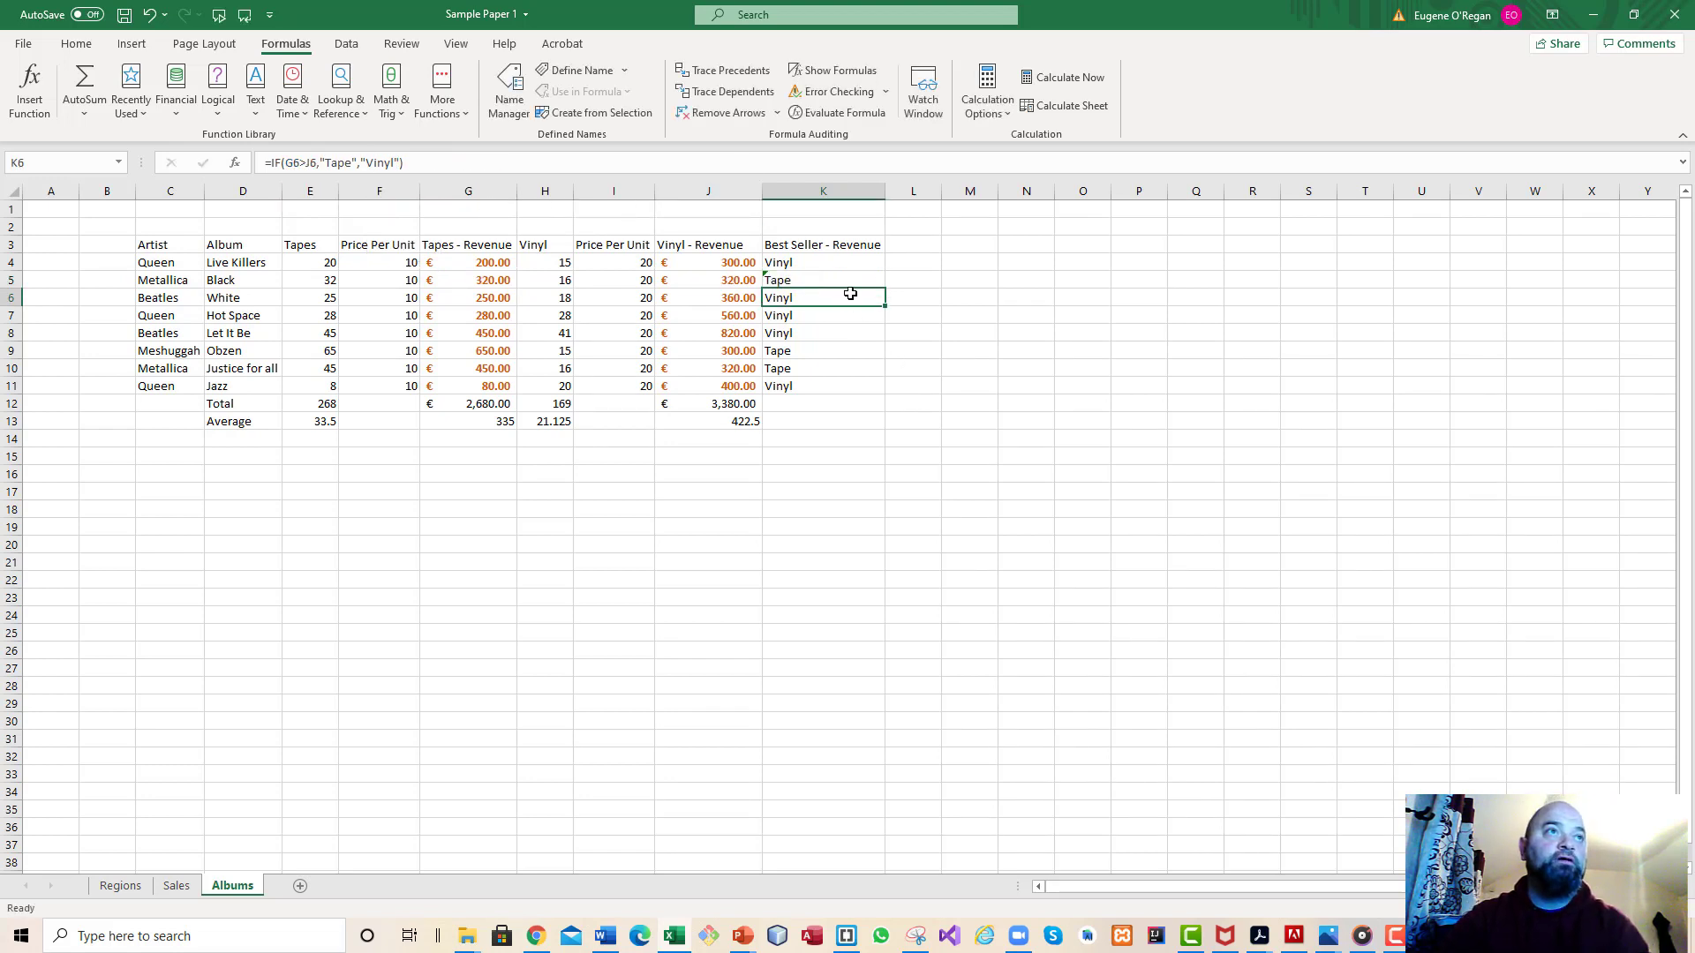
# - Change the outer test of K5's formula to G5>J5
pyautogui.click(834, 279)
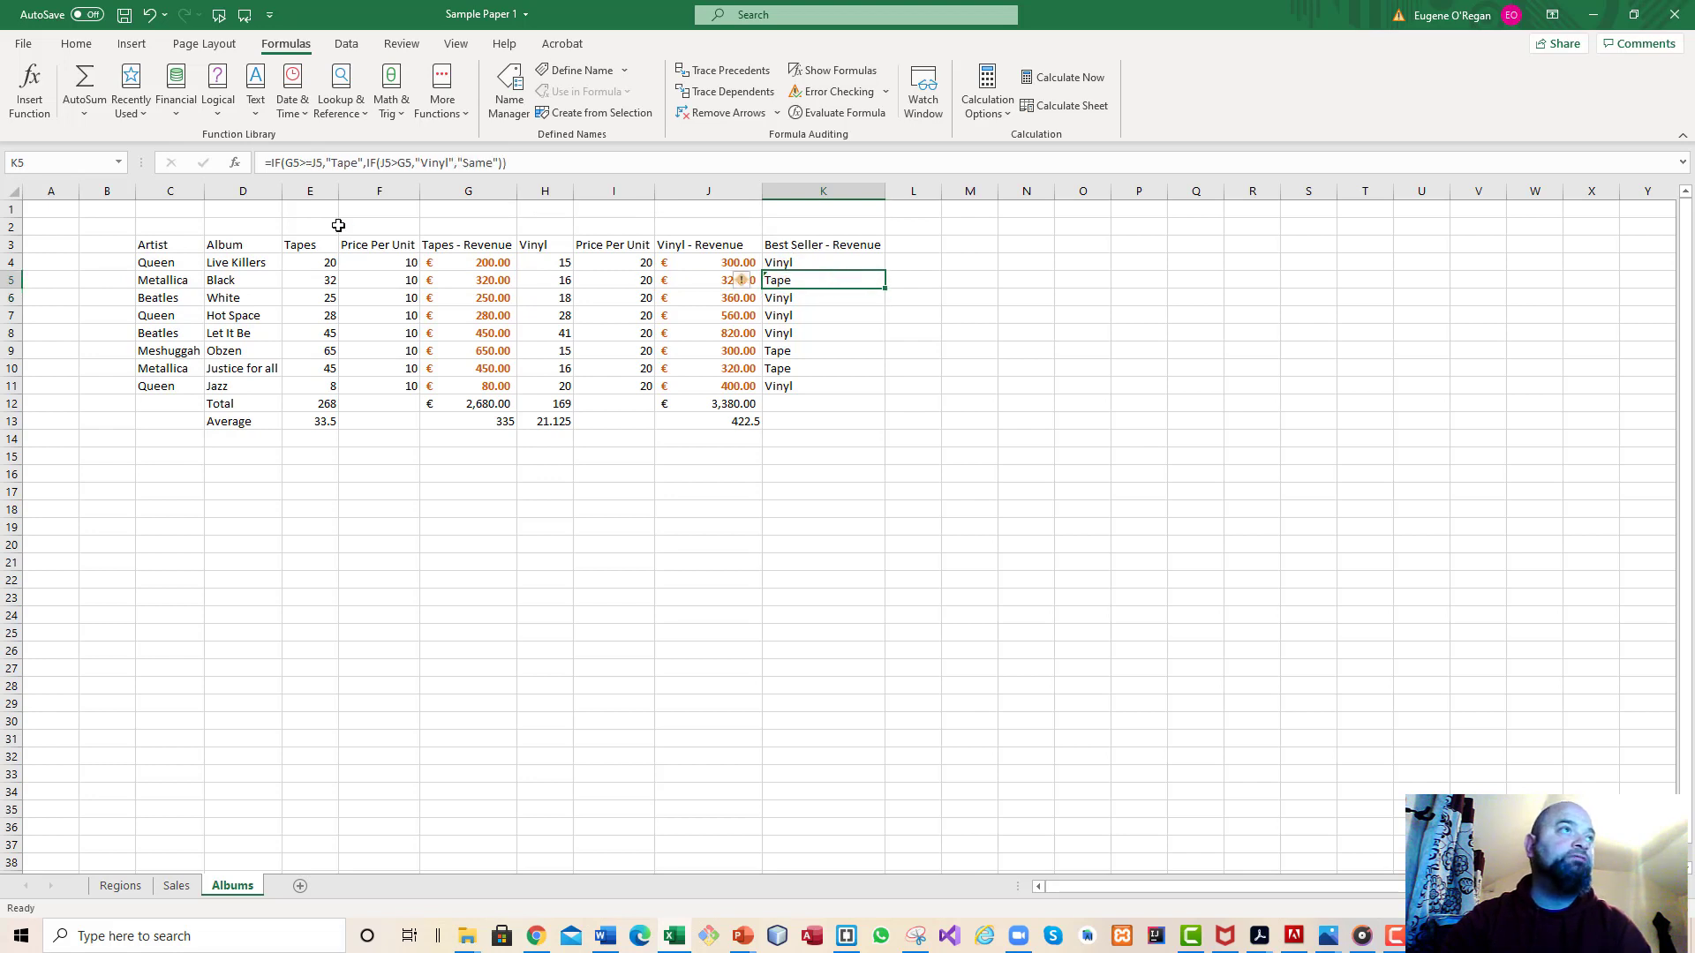
pyautogui.click(304, 162)
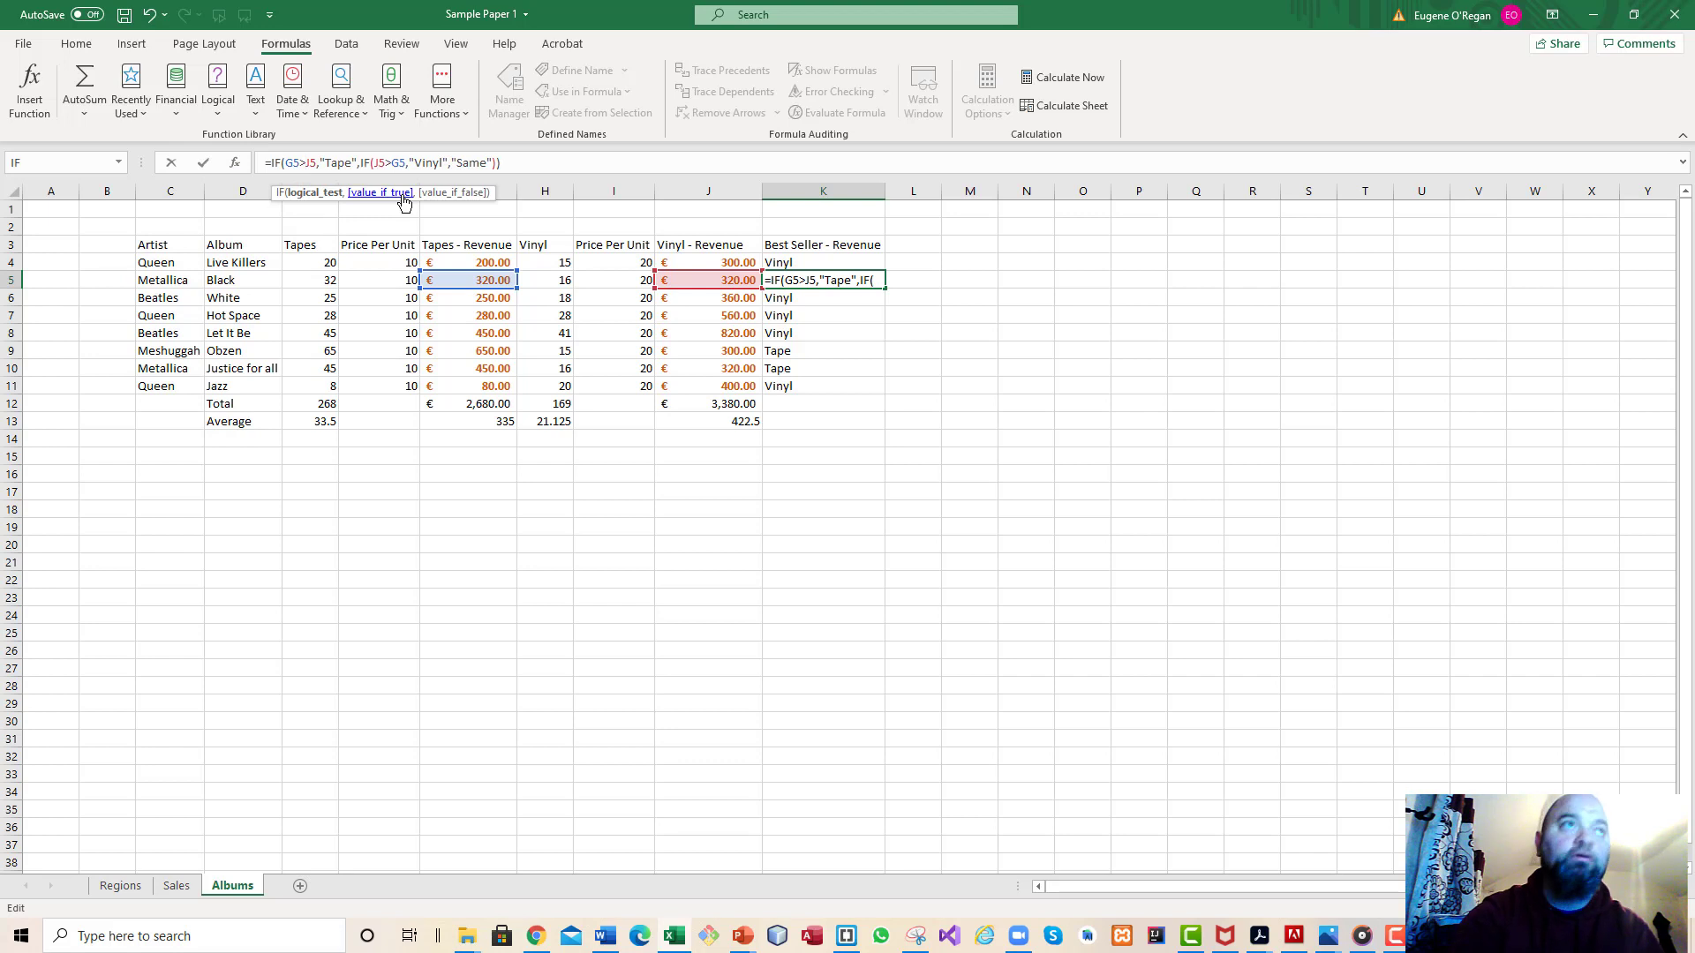
pyautogui.press('Return')
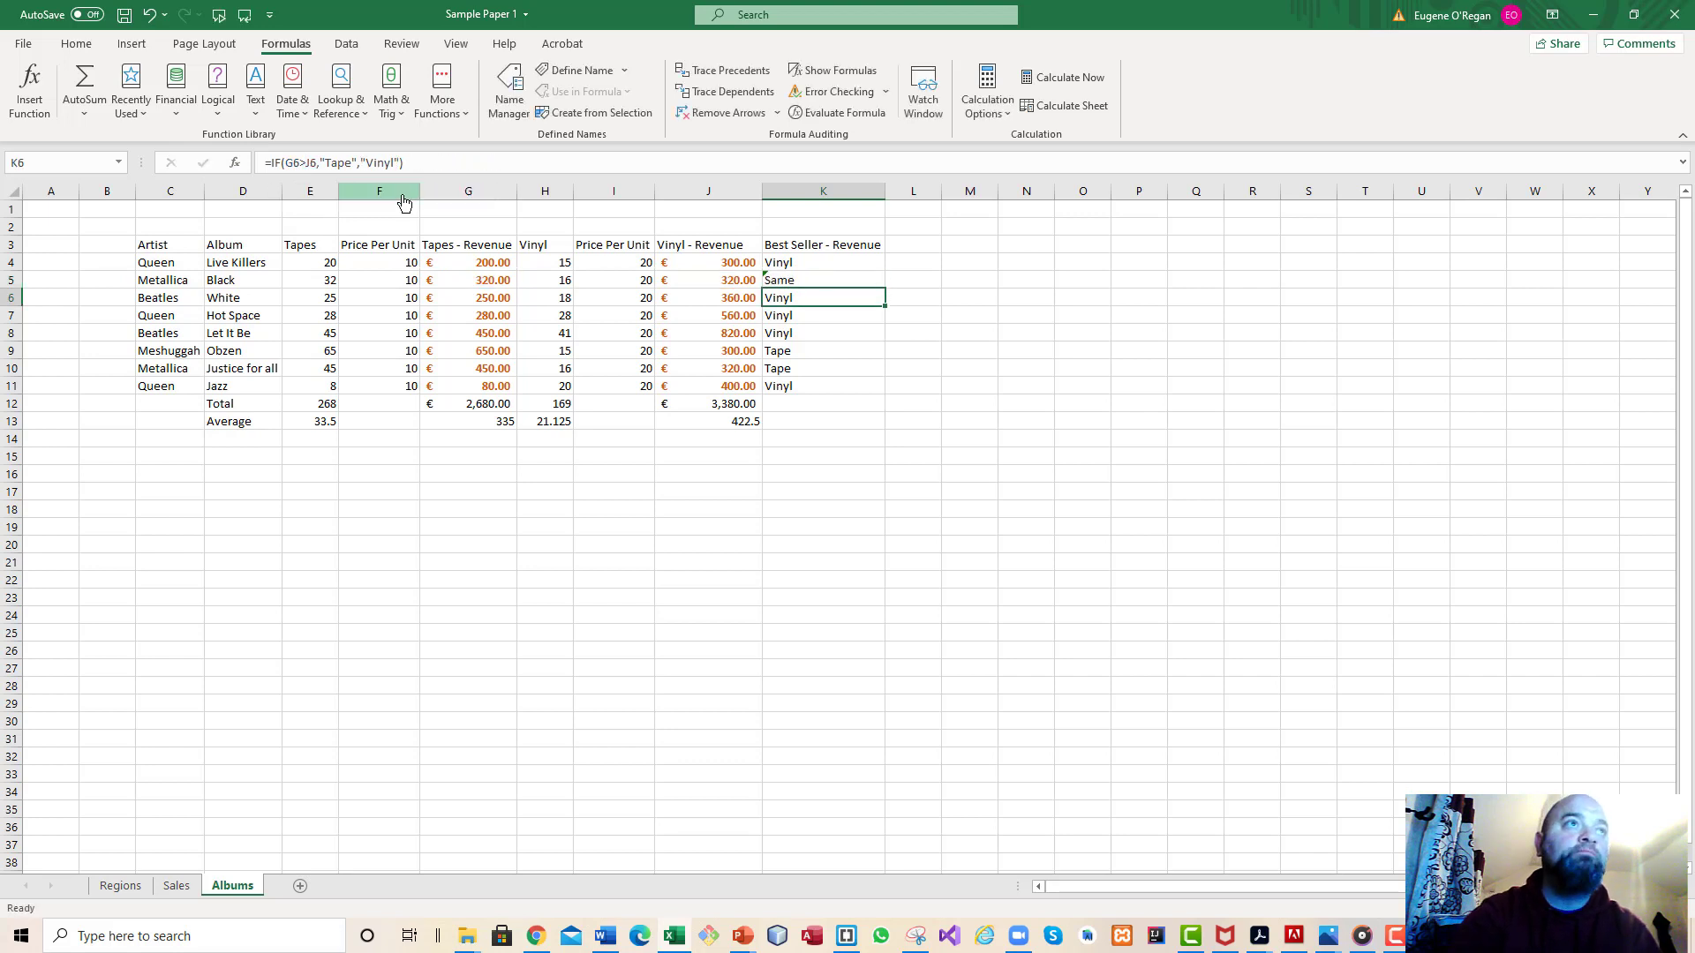
# - Fill K5's nested IF formula down to K11 and up to K4, undoing the accidental clearing of K5
pyautogui.click(831, 283)
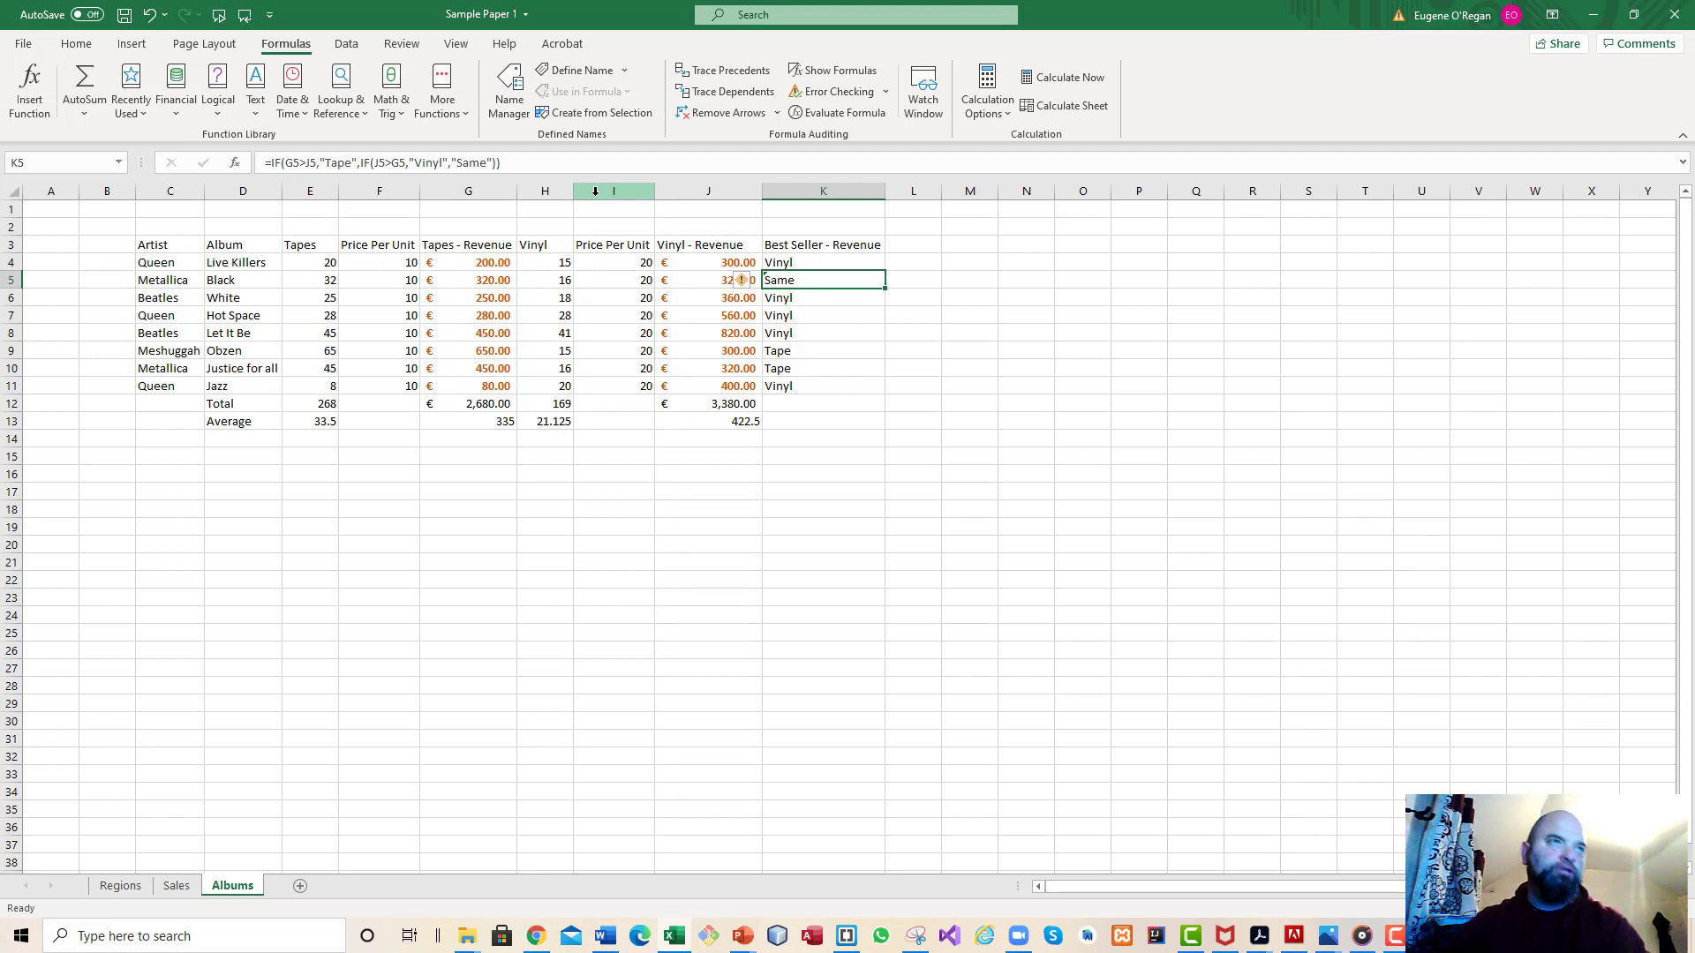
pyautogui.moveTo(886, 289); pyautogui.dragTo(881, 392)
pyautogui.click(809, 280)
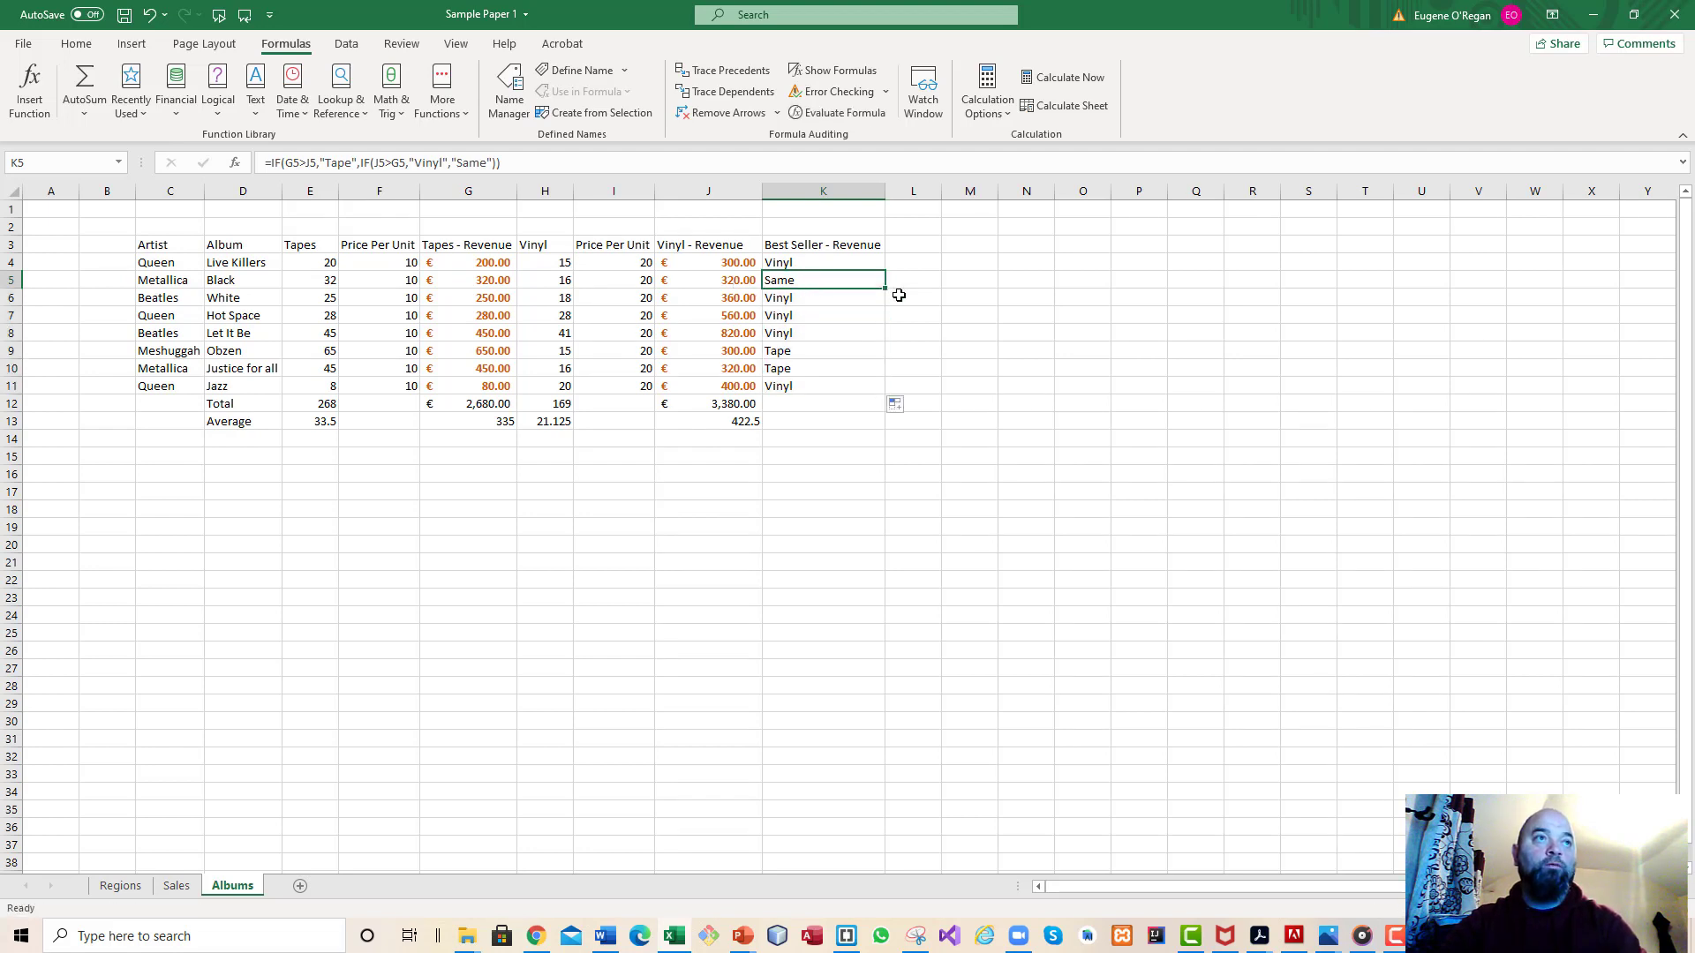
pyautogui.moveTo(887, 287); pyautogui.dragTo(887, 263)
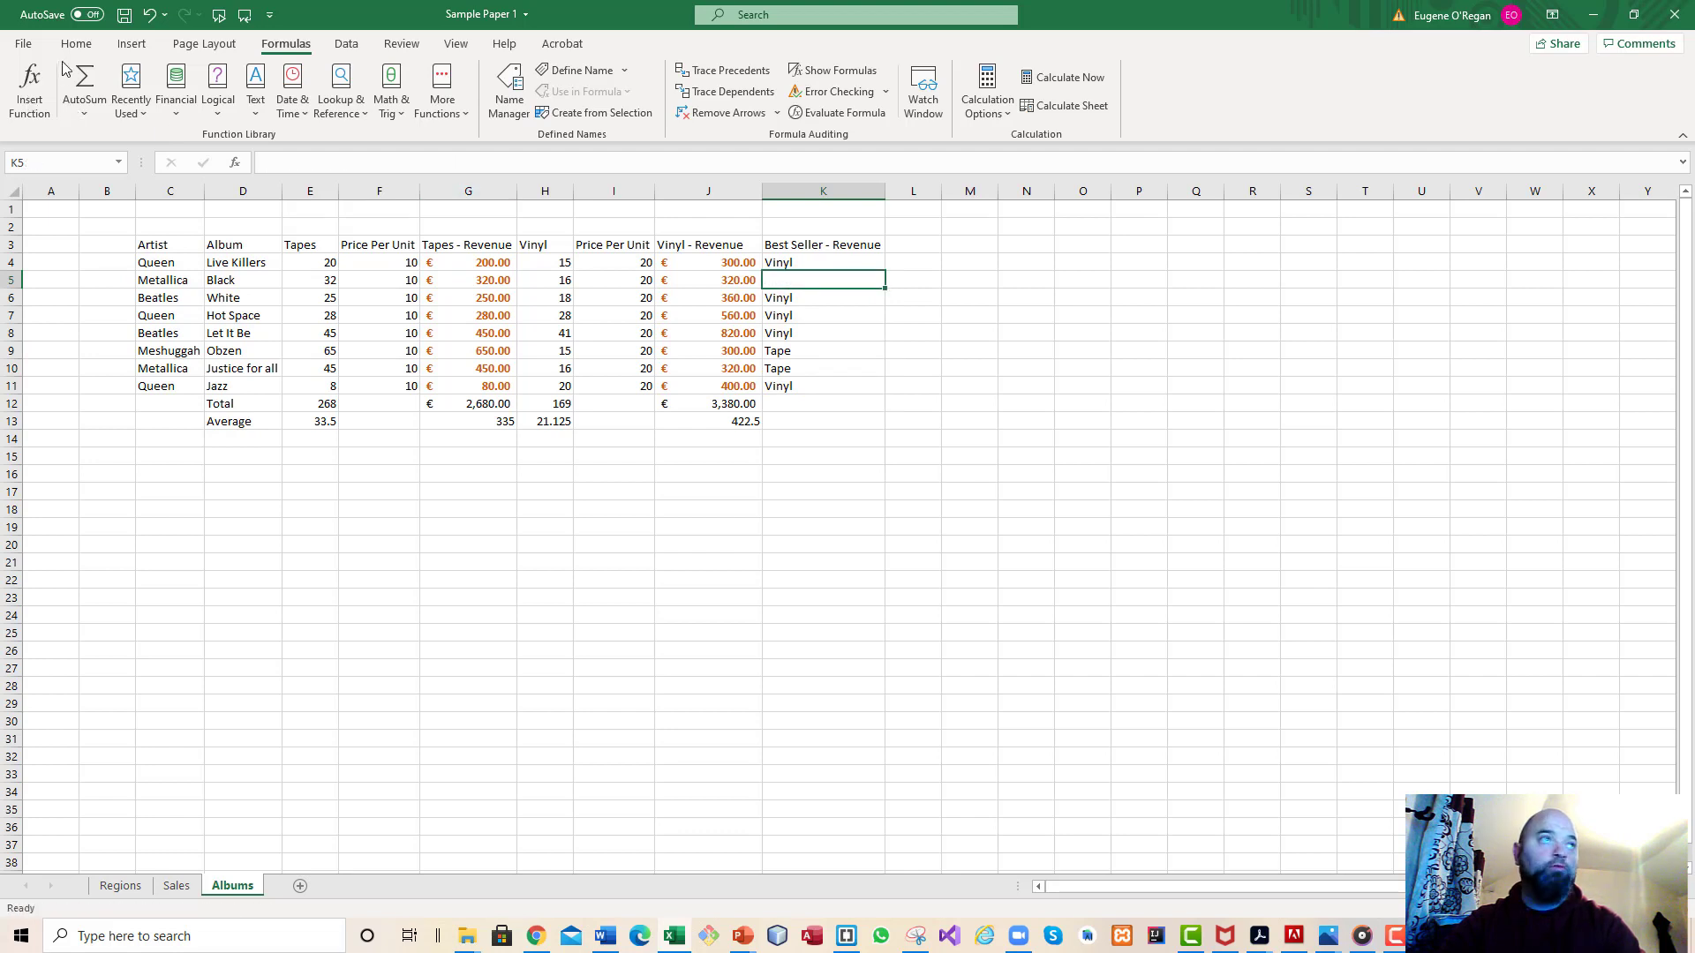
pyautogui.click(149, 15)
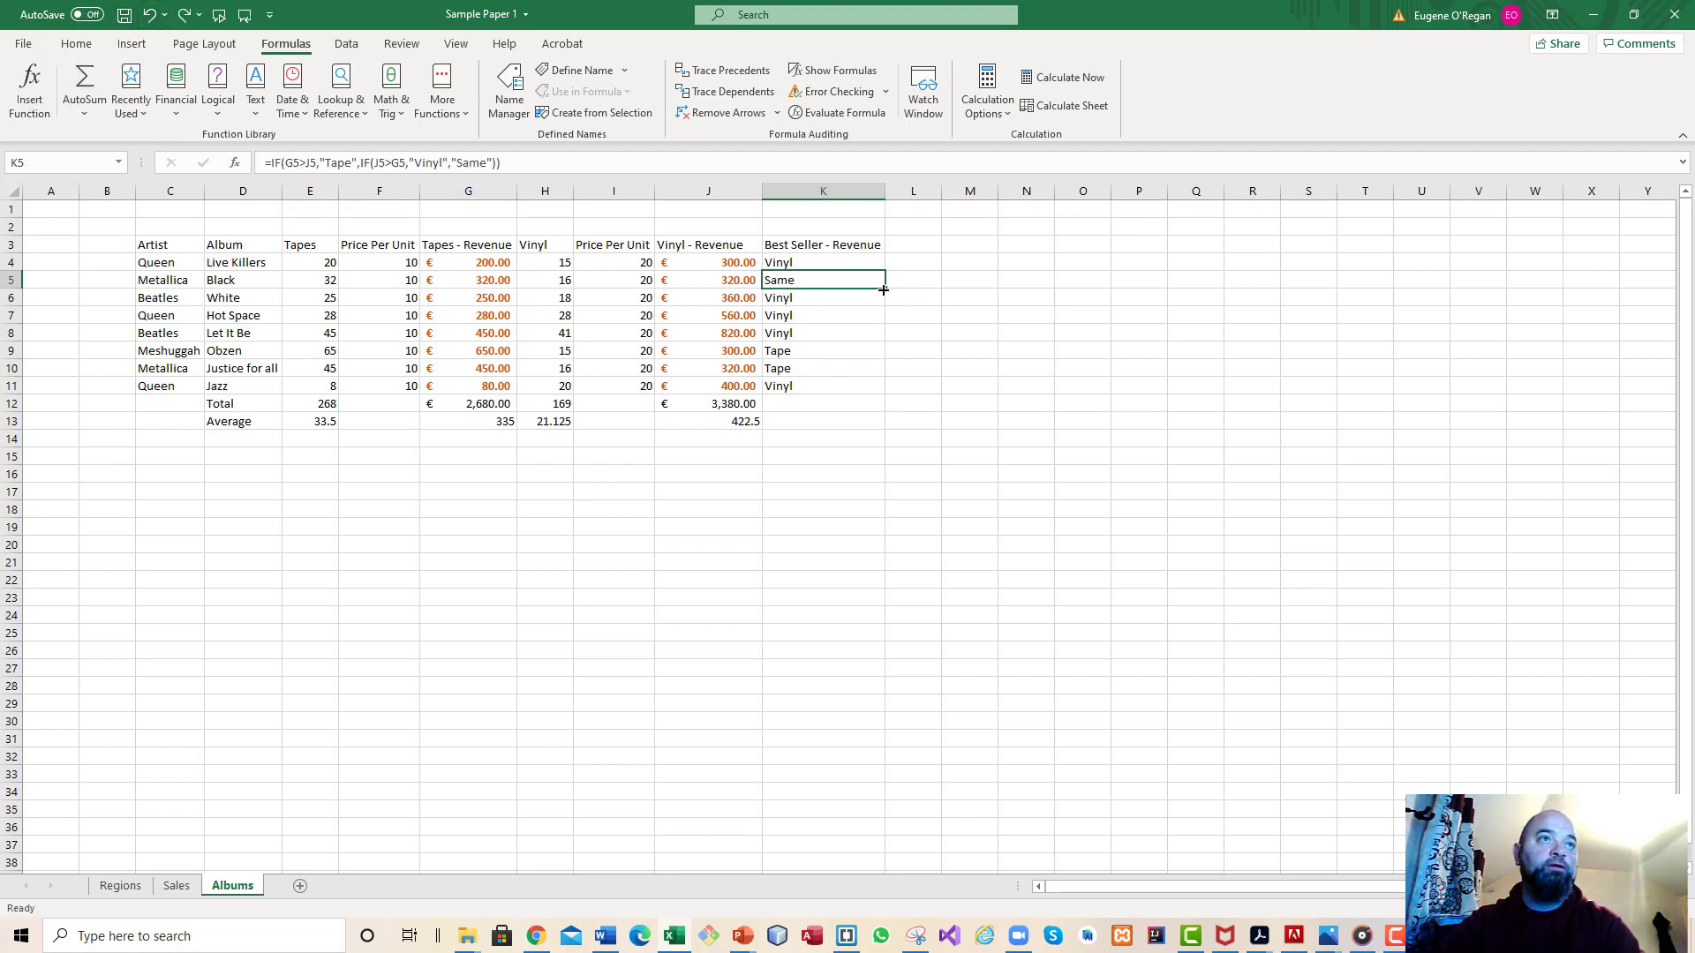
pyautogui.moveTo(886, 285); pyautogui.dragTo(883, 264)
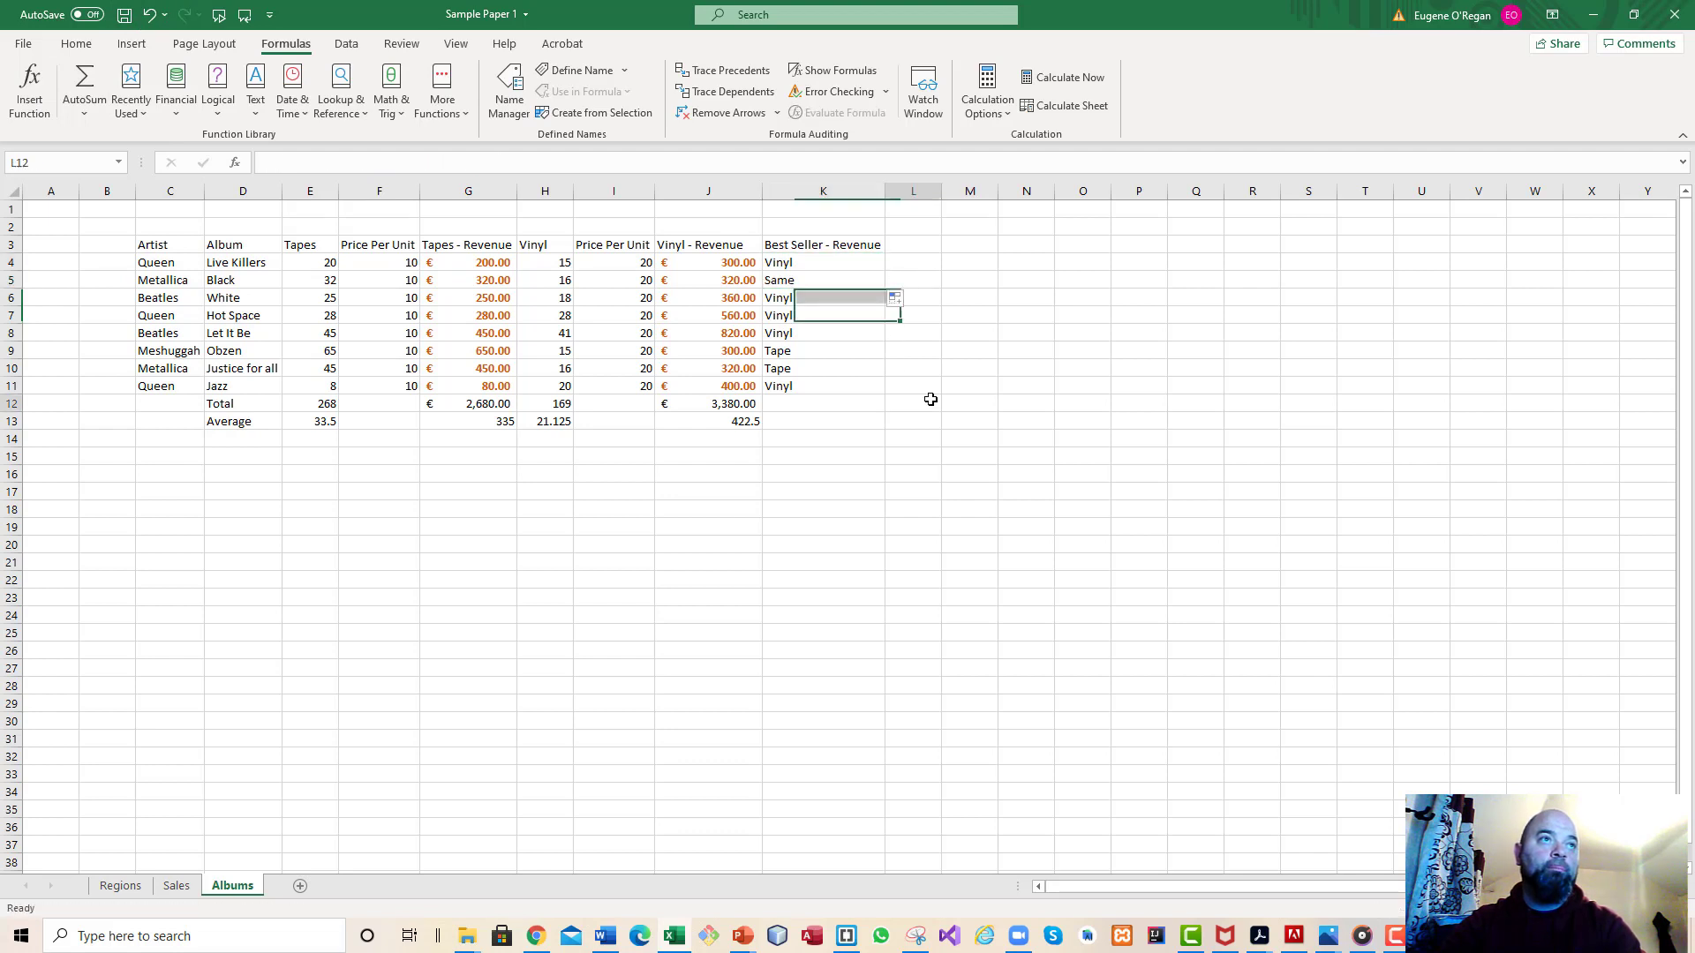
pyautogui.click(918, 402)
pyautogui.click(776, 279)
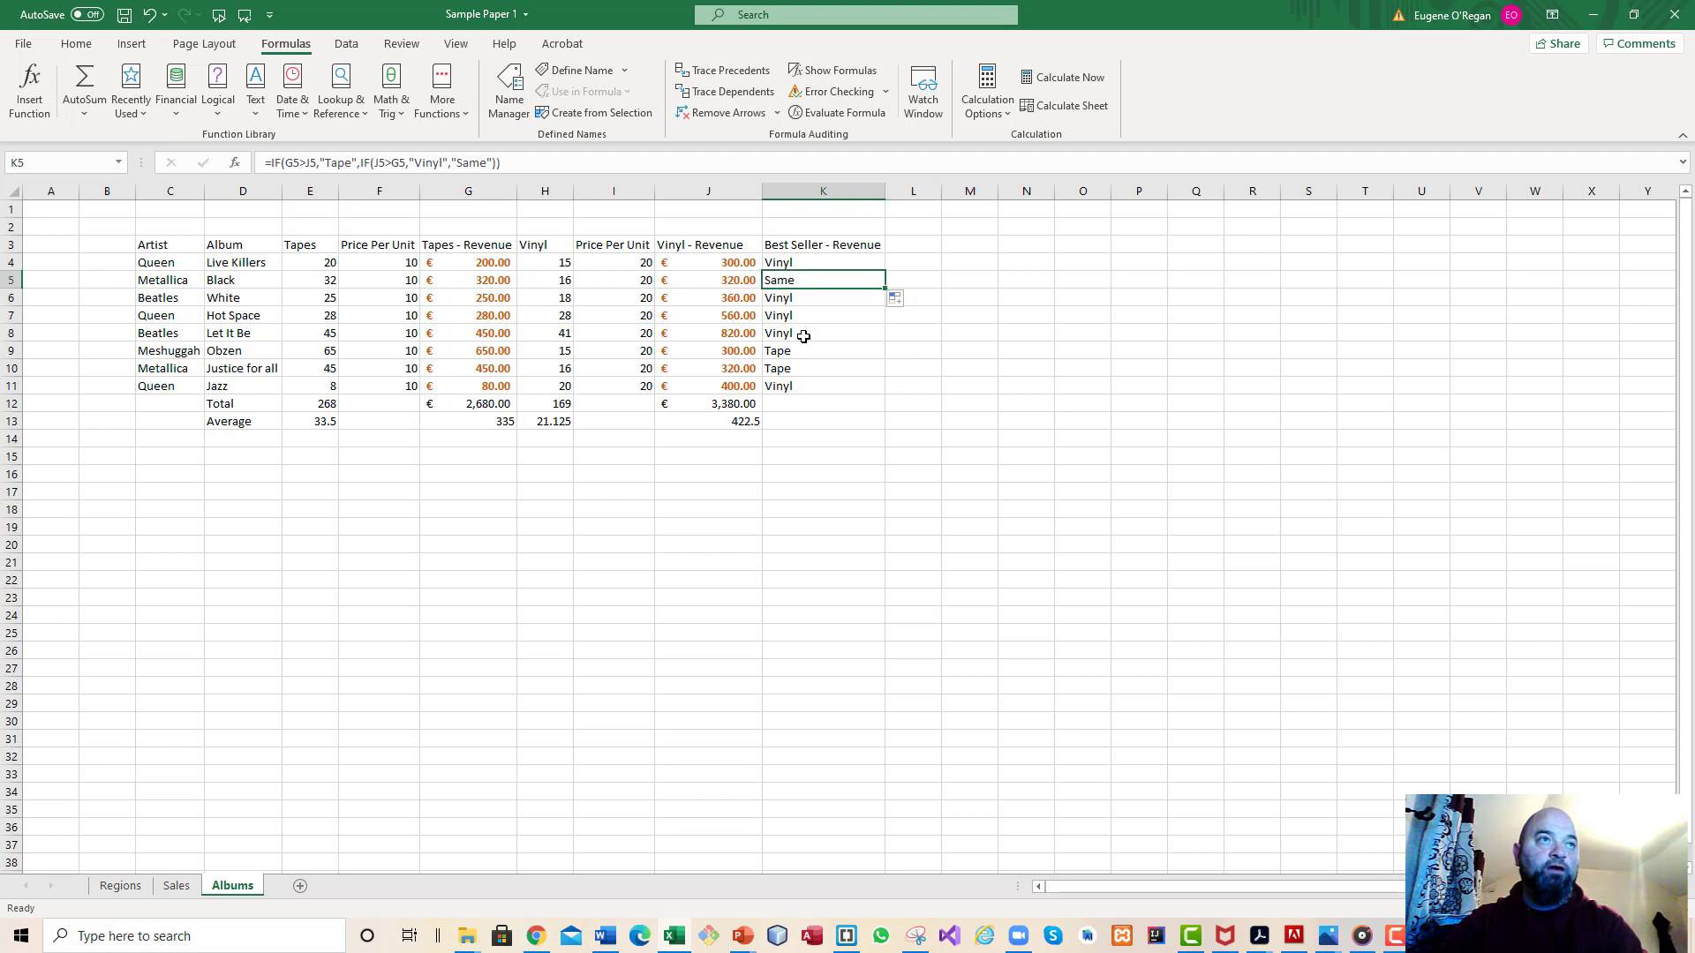